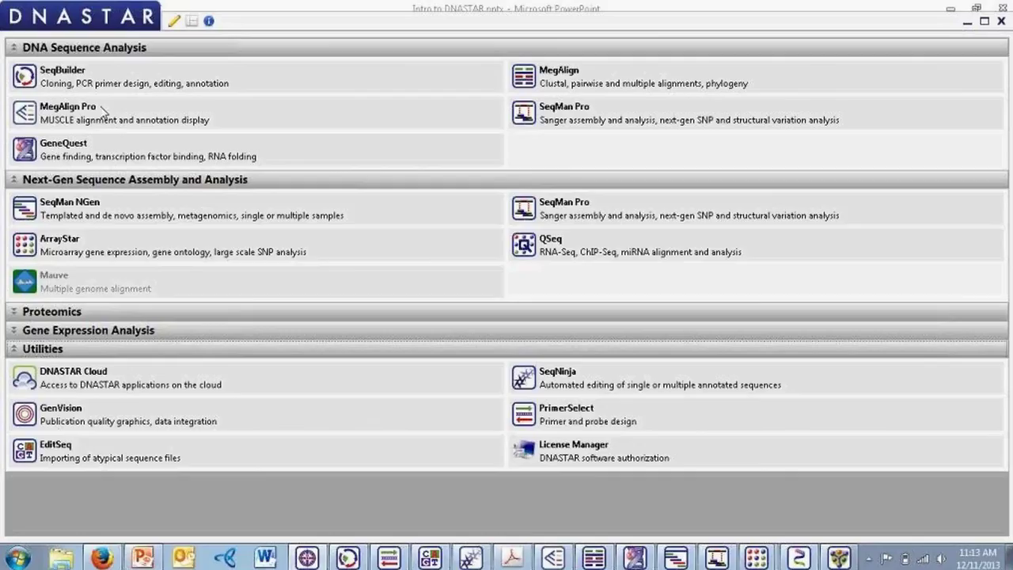
Step: Look at the MegAlign Pro overview and the Navigator's help contents, and close the DNASTAR Navigator
mouse_move(104, 111)
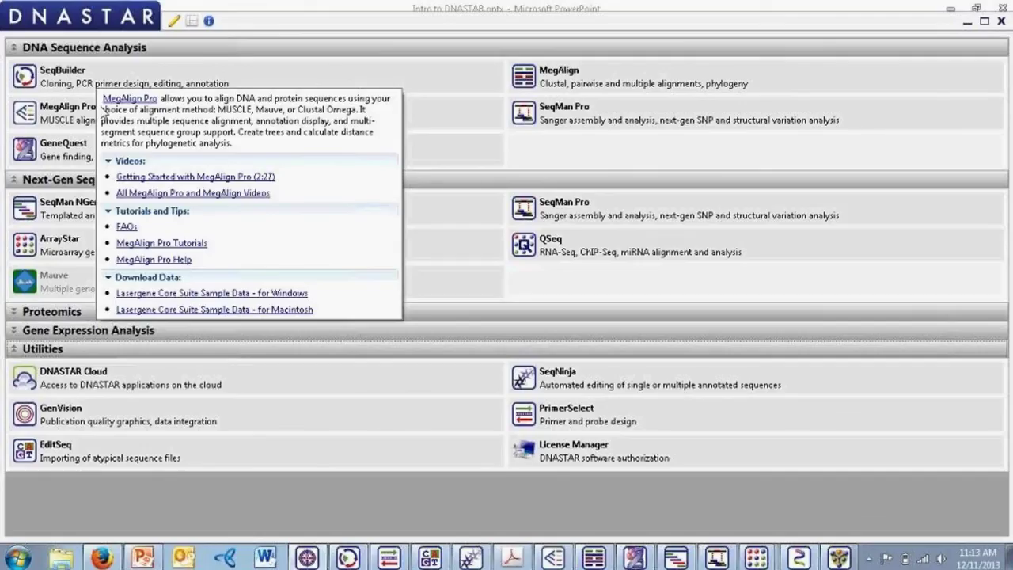
left_click(210, 23)
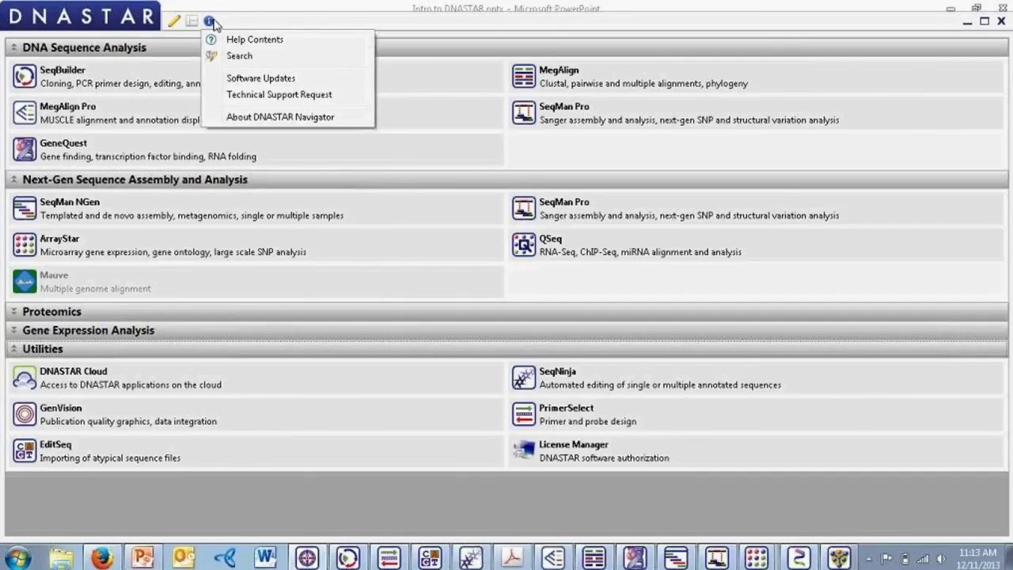
left_click(227, 44)
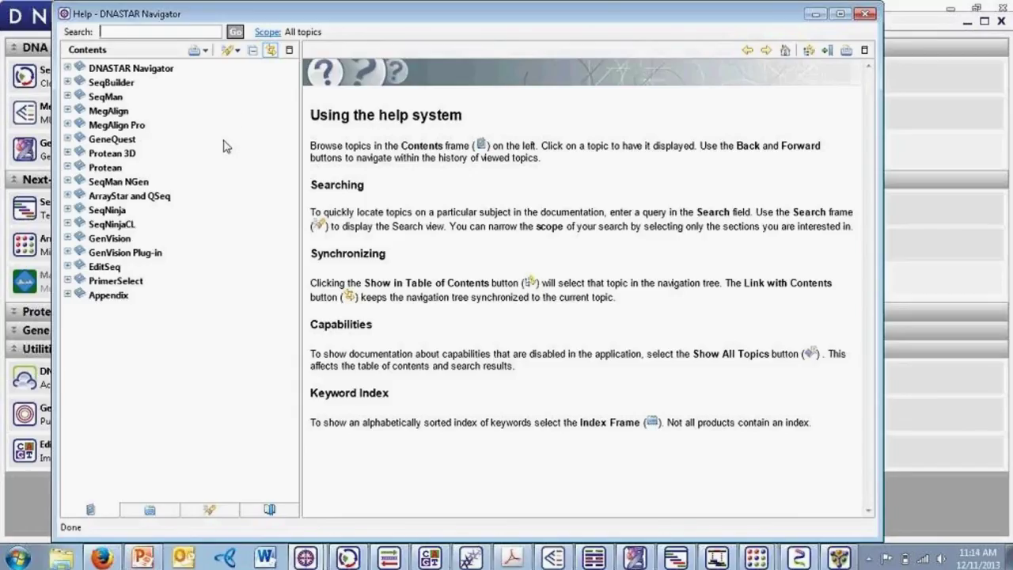
left_click(865, 15)
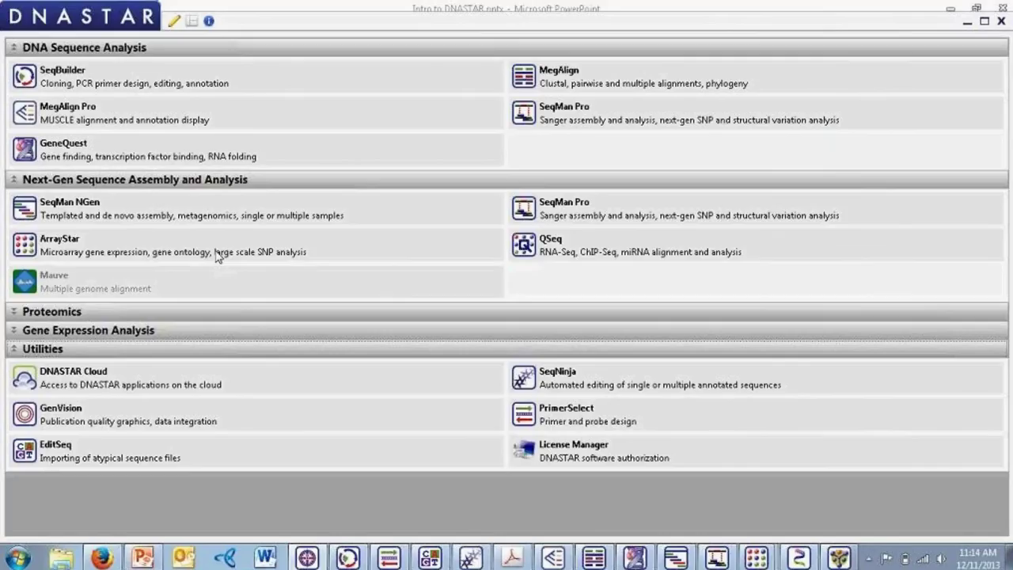
mouse_move(217, 253)
left_click(1001, 22)
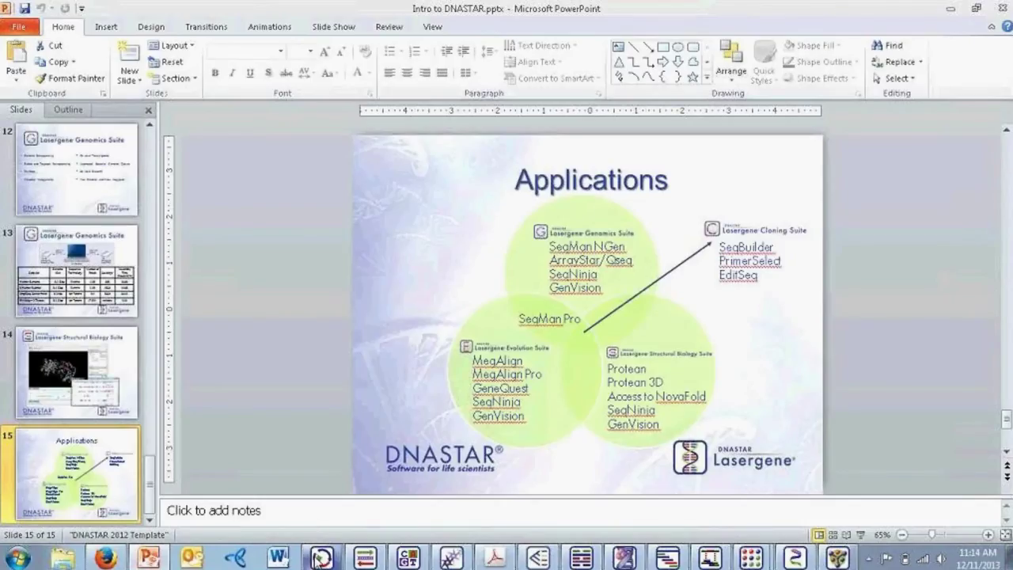
Step: Switch to SeqBuilder and create a primer pair ending exactly at the aminogl...ferase feature in Tn5wPCR_primers.sbd, amplifying 1559 to 2353
mouse_move(316, 561)
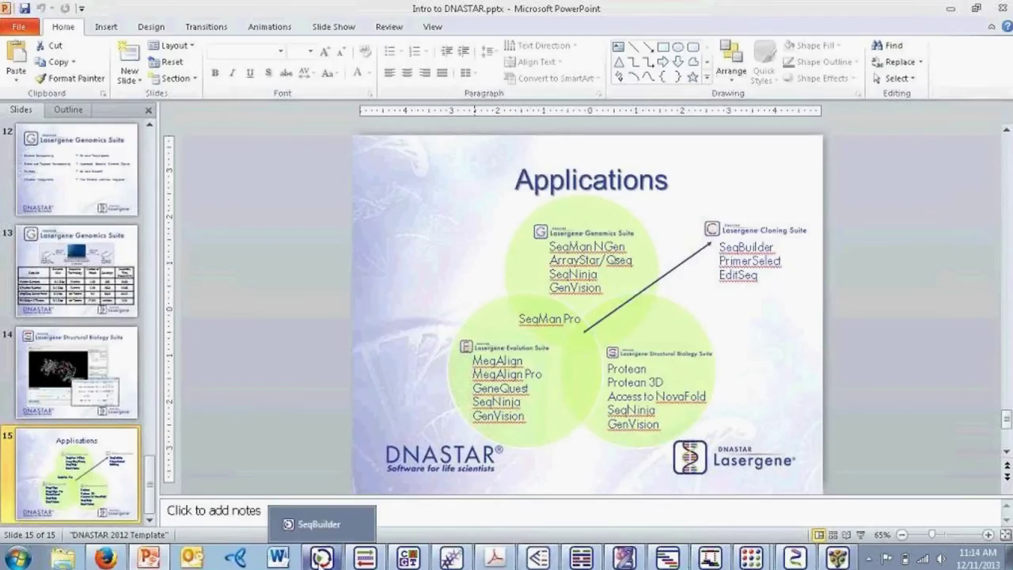
left_click(321, 558)
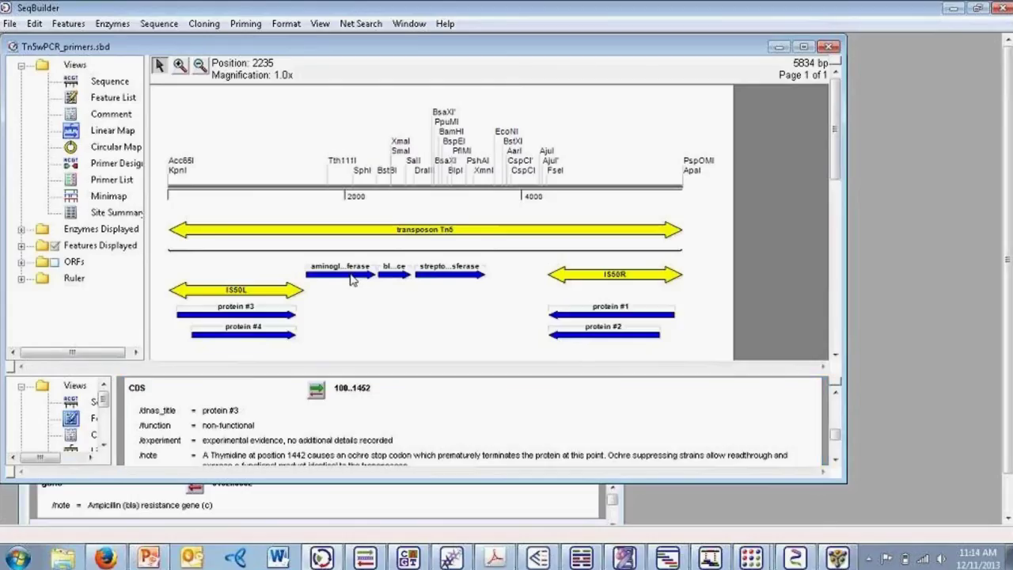
left_click(342, 307)
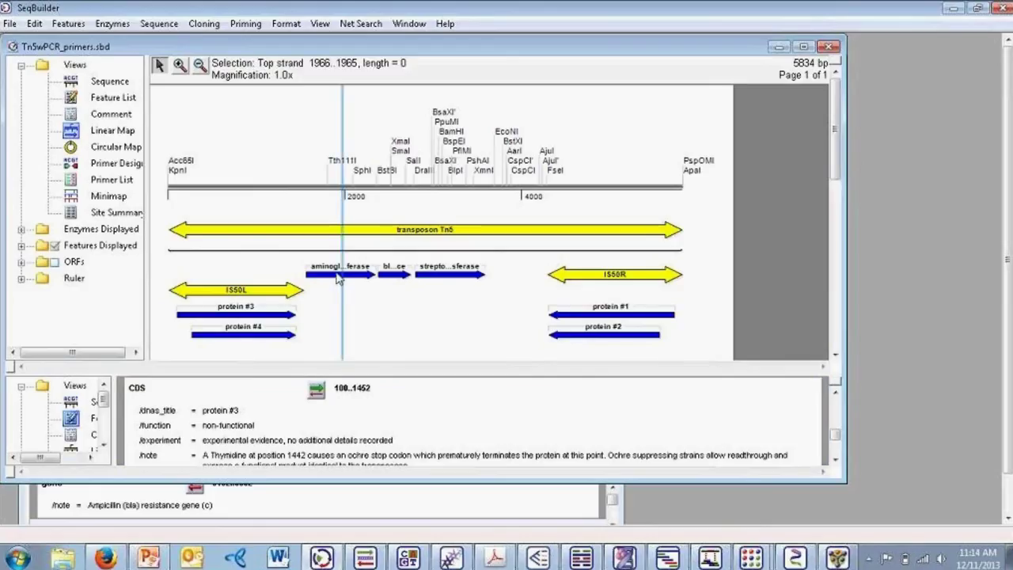
left_click(337, 274)
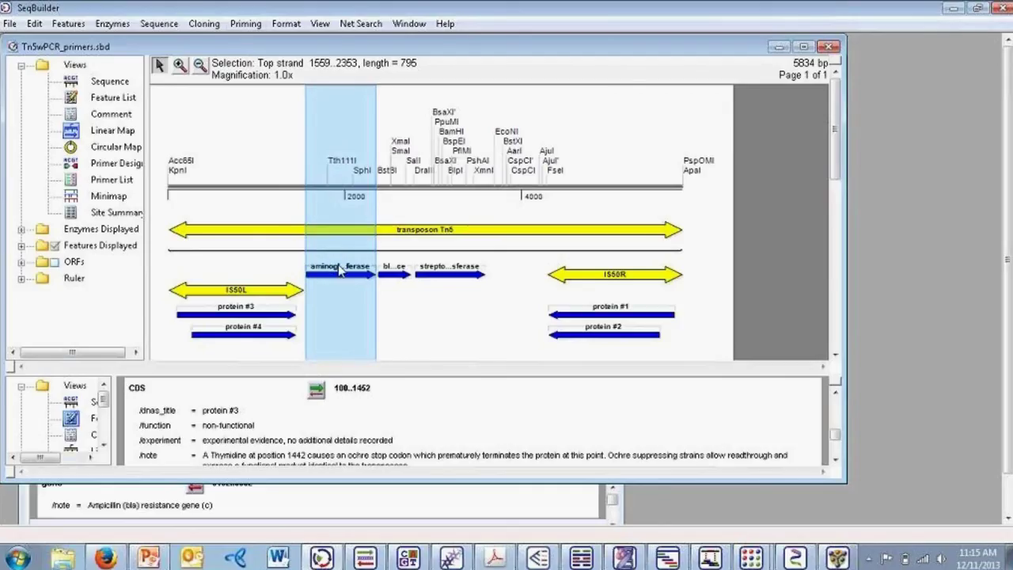
left_click(245, 23)
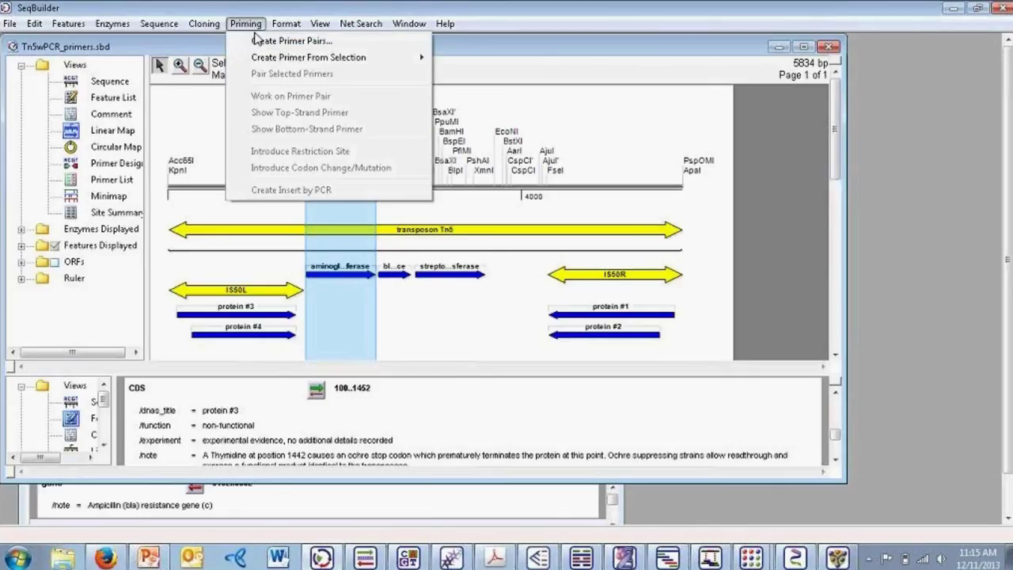
left_click(284, 40)
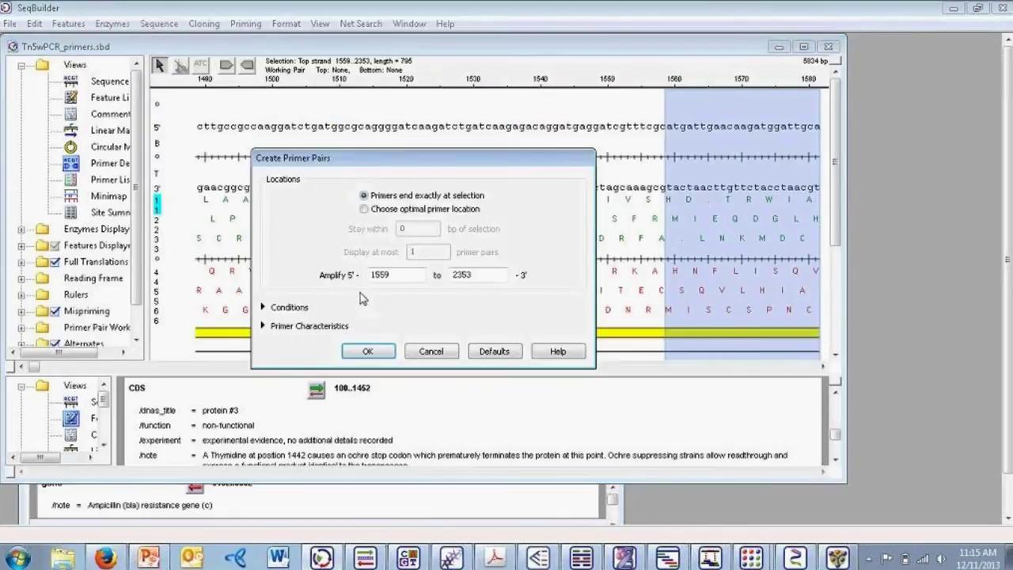
left_click(369, 352)
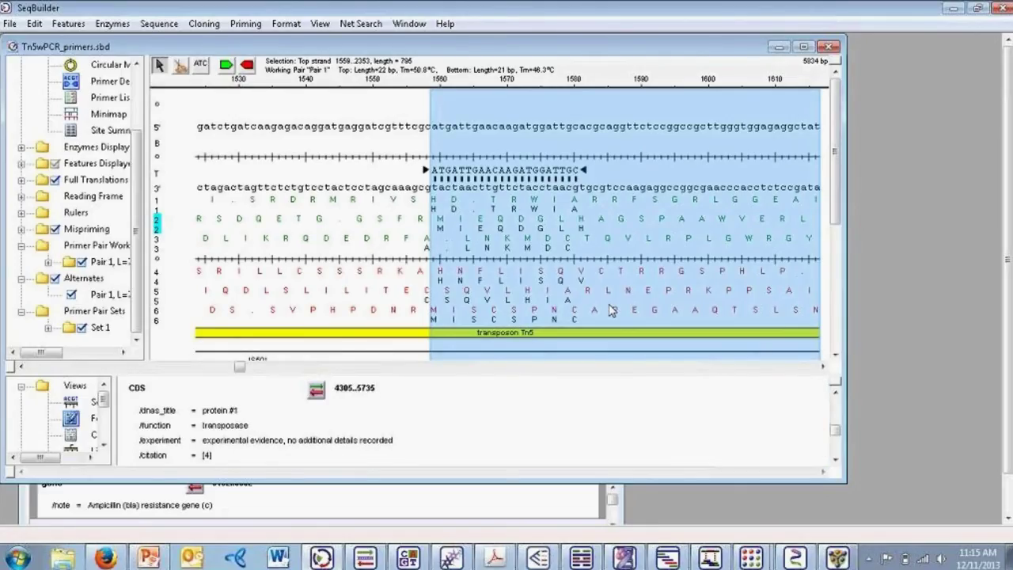
Step: Change the top primer's fourth base to c and trim two bases off the primer's 5' end
left_click(454, 170)
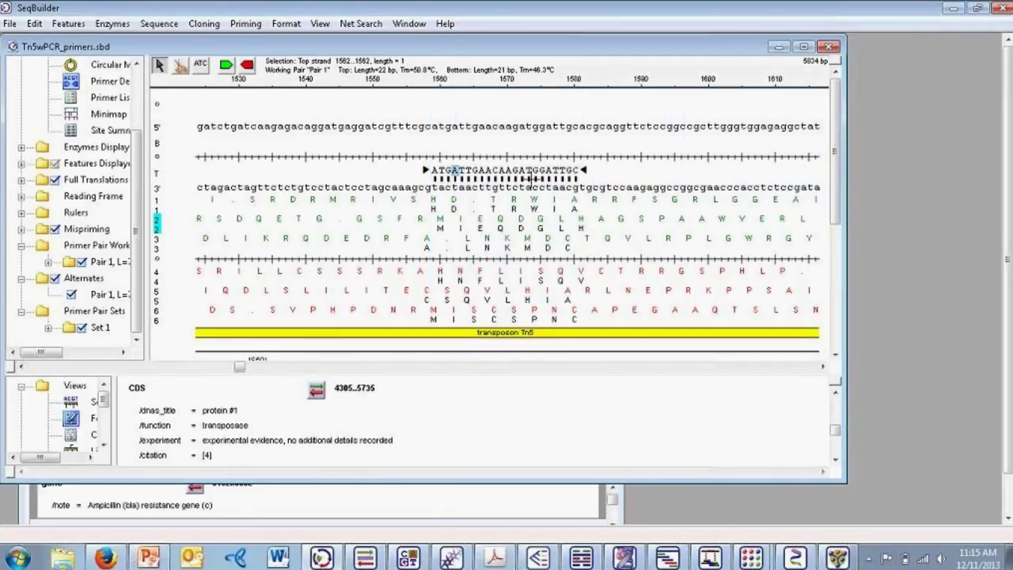
type("c")
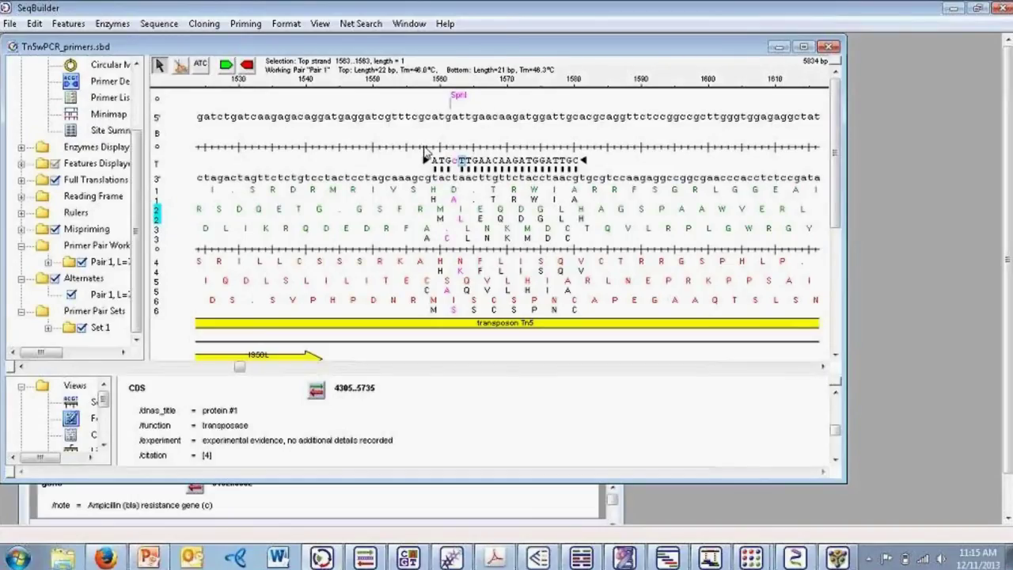
left_click_drag(419, 160, 438, 160)
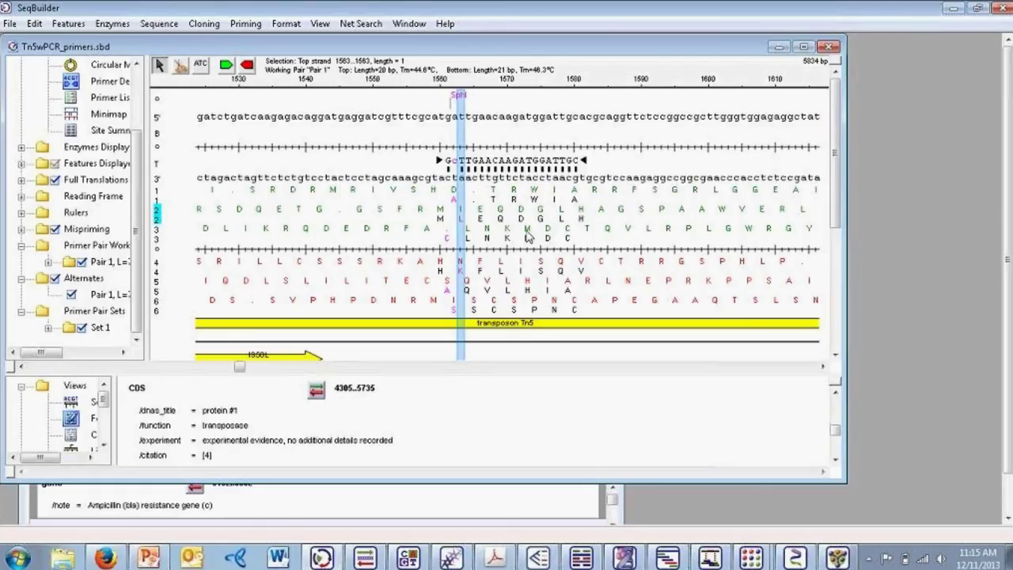
Step: Bring up the pcDNA3_cloning.sbd circular map in full and look over the available cloning commands
left_click(498, 499)
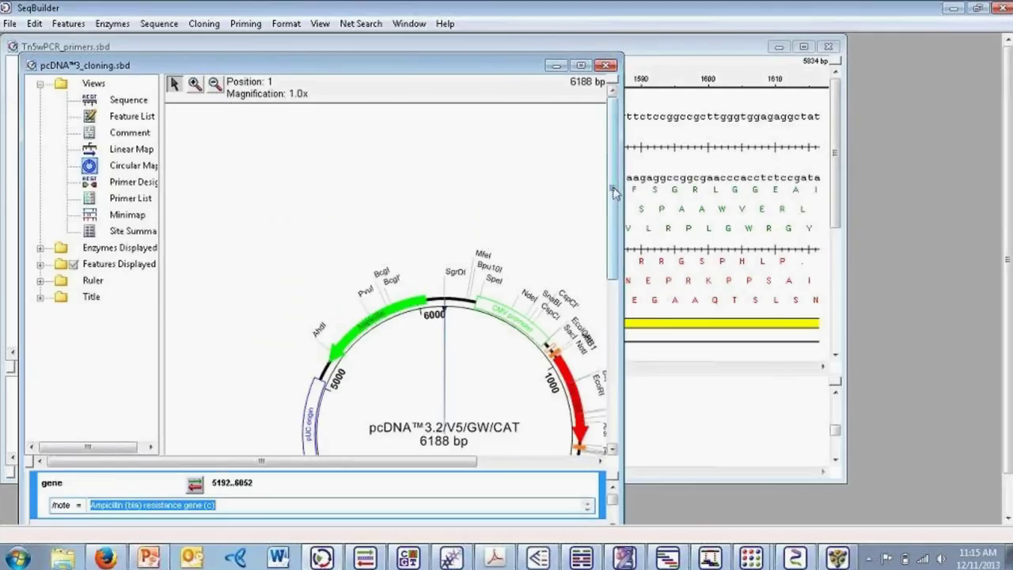
left_click_drag(614, 193, 633, 275)
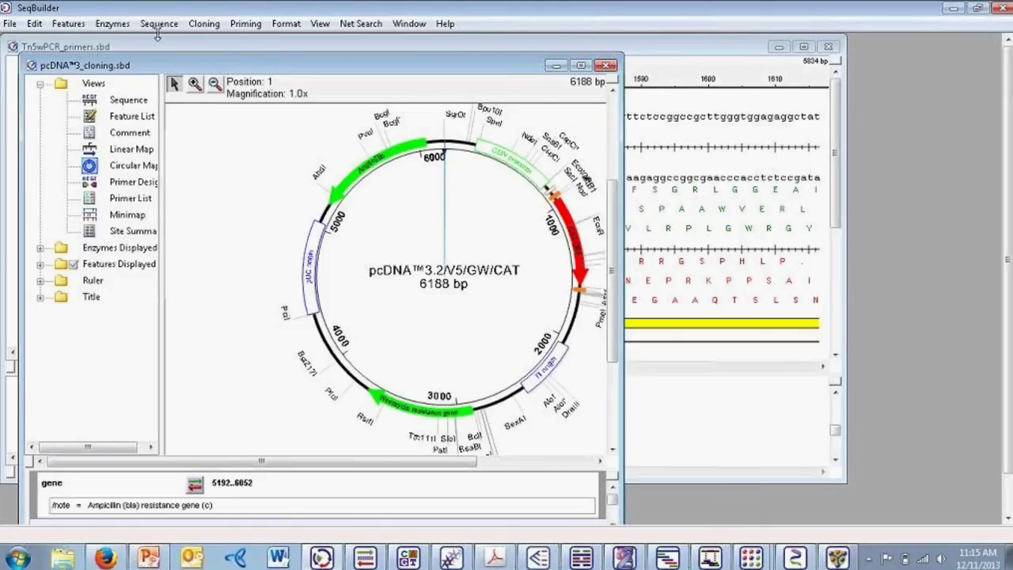
left_click(211, 26)
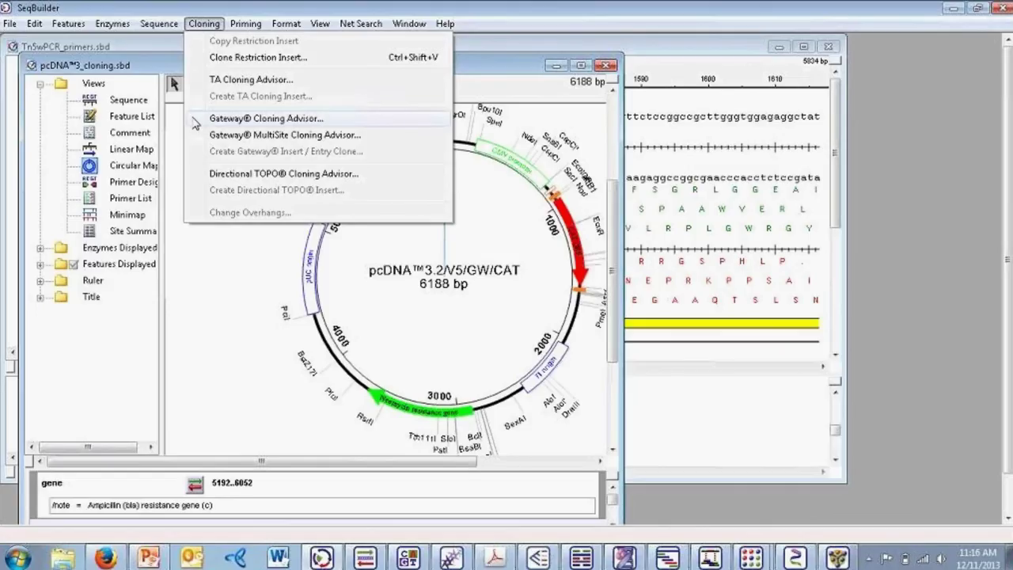
left_click(203, 26)
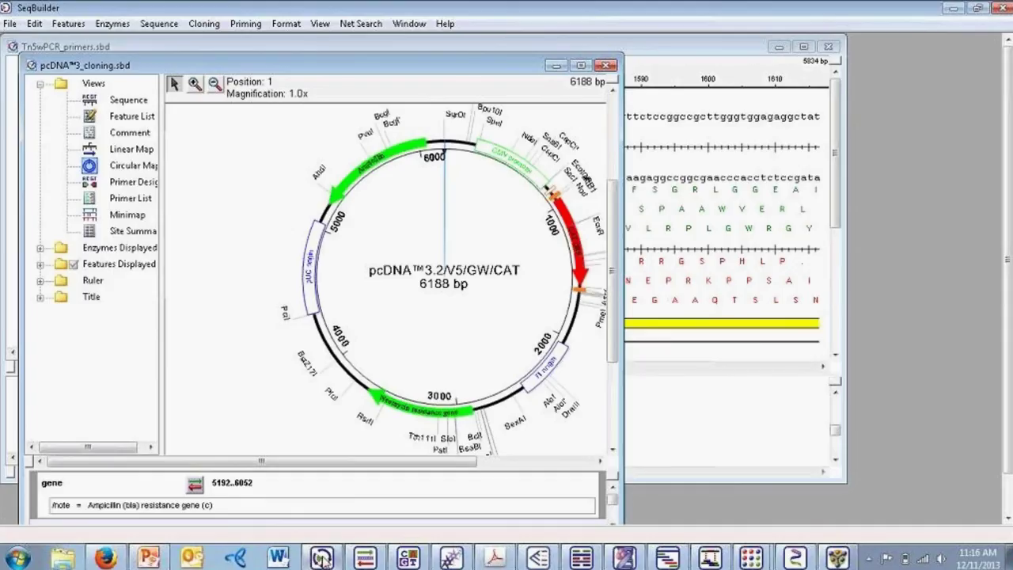
Step: Switch to PrimerSelect and open the upper primer of the third primary pair, 674 bp long, in the workbench
mouse_move(364, 558)
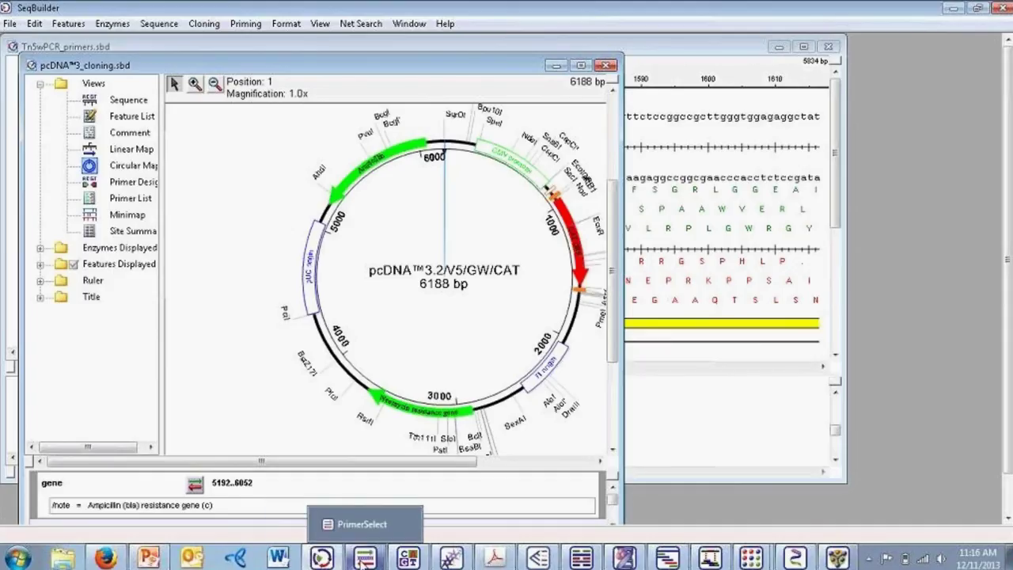
left_click(364, 558)
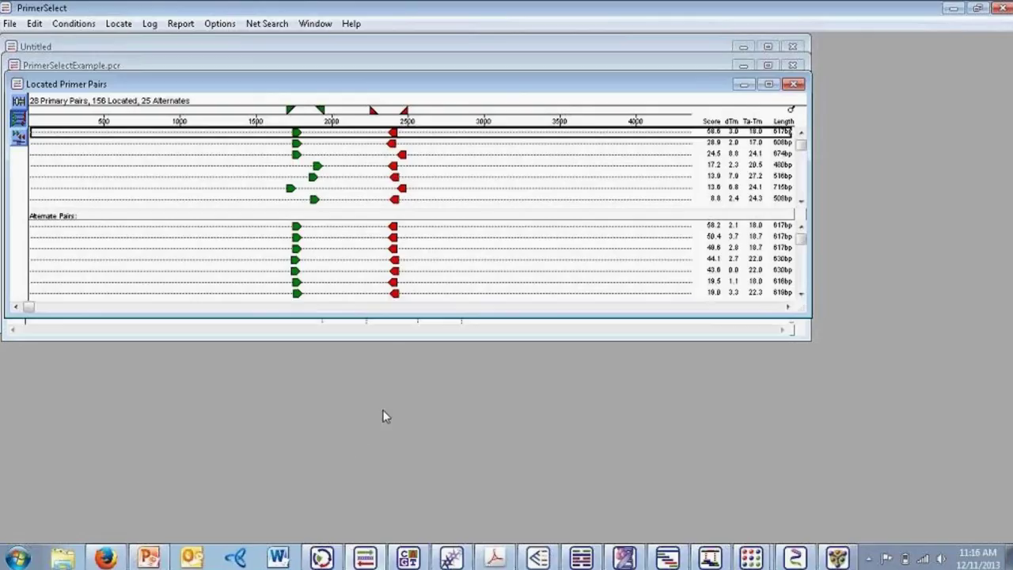
left_click(281, 155)
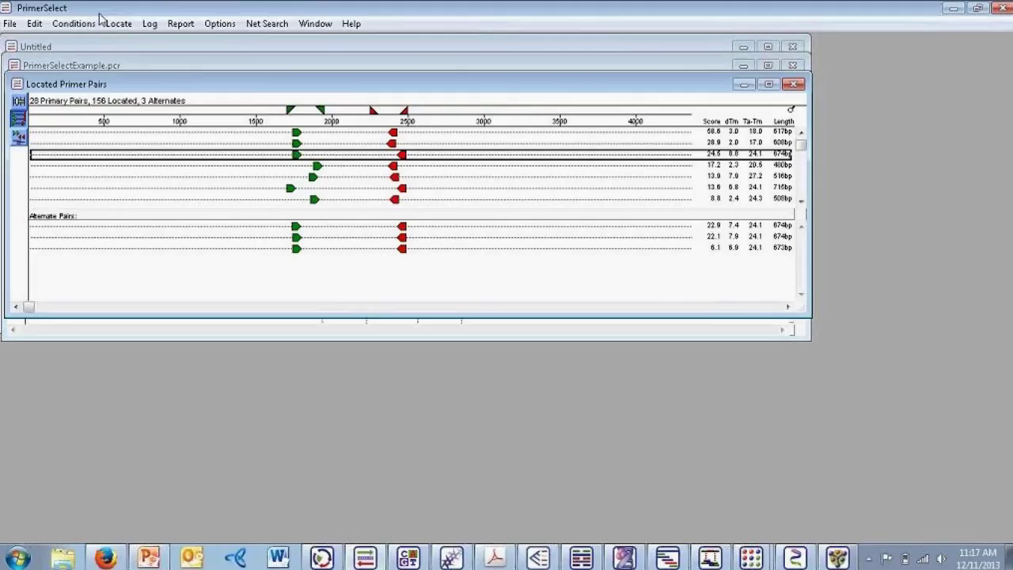
left_click(36, 23)
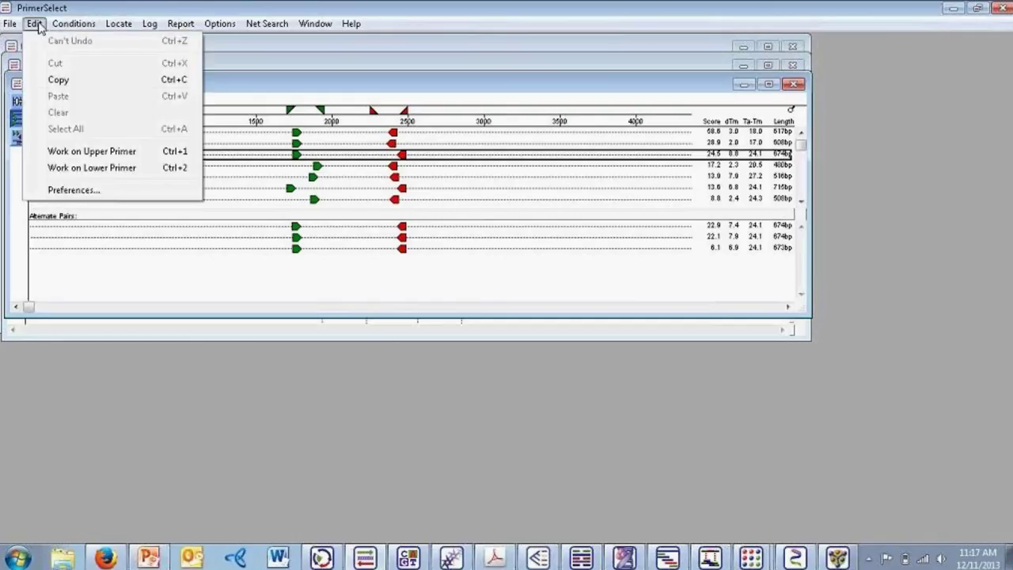
left_click(74, 151)
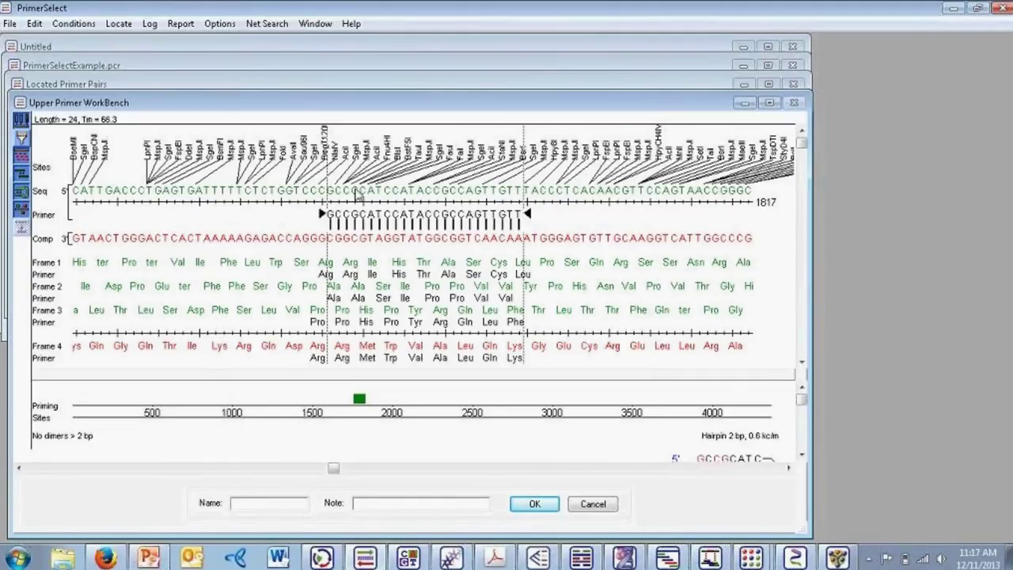
Step: Change the upper primer's fifth base to A and extend the primer by three bases at its 5' end
left_click(364, 216)
type("a")
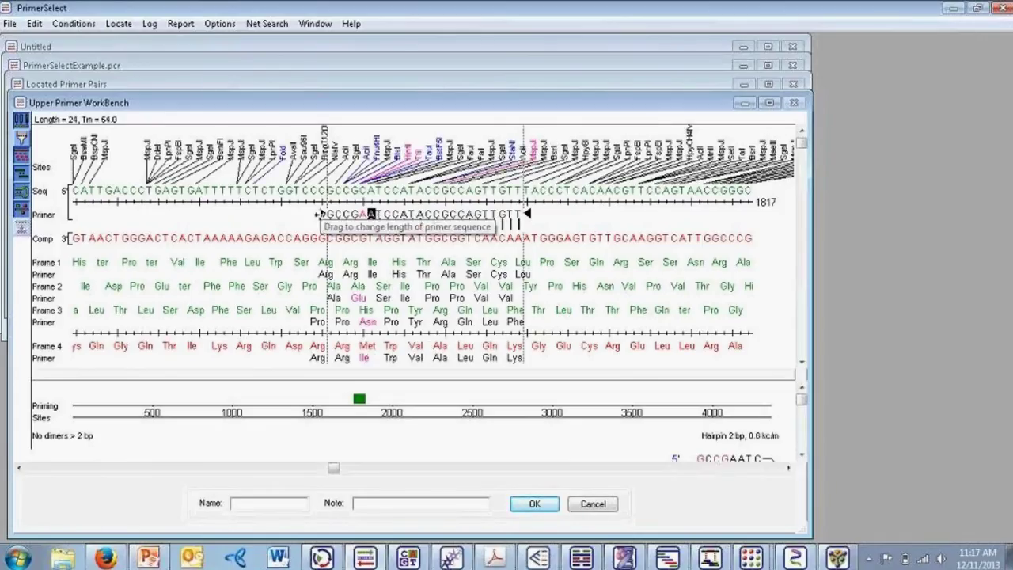
left_click_drag(320, 214, 298, 220)
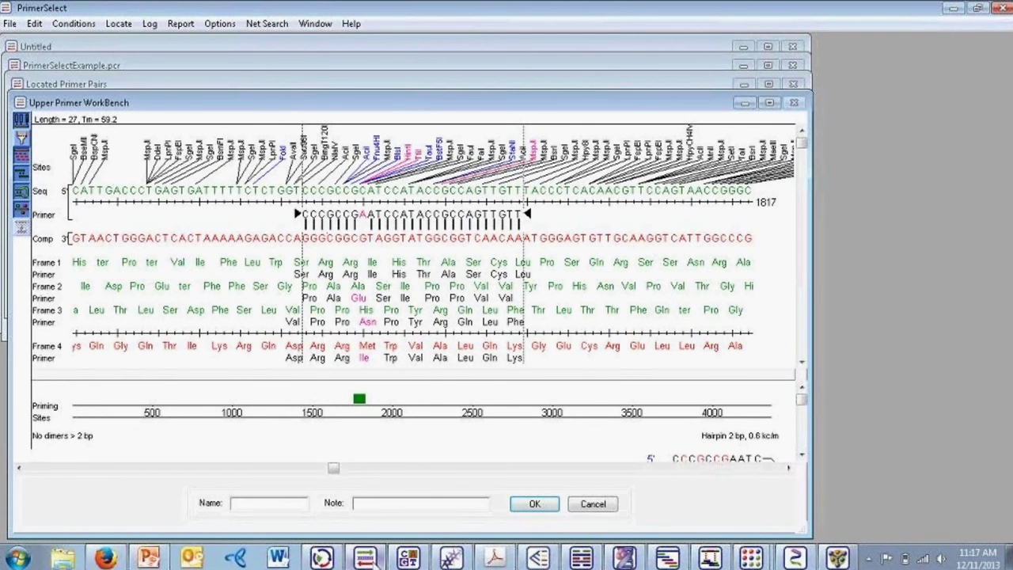
Step: Leave PrimerSelect and switch to EditSeq to view the Example.seq sequence and its annotations
left_click(368, 562)
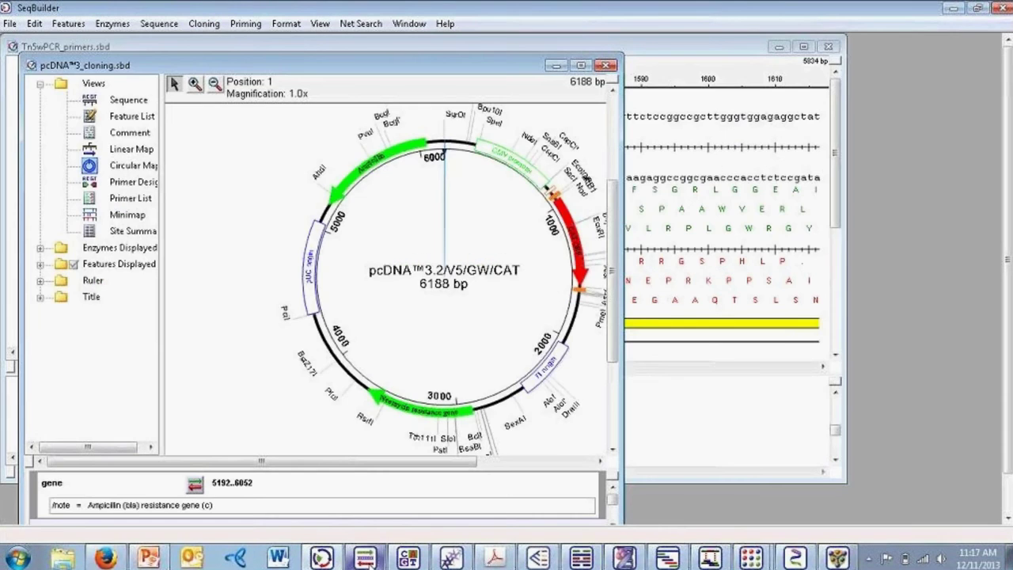
left_click(408, 558)
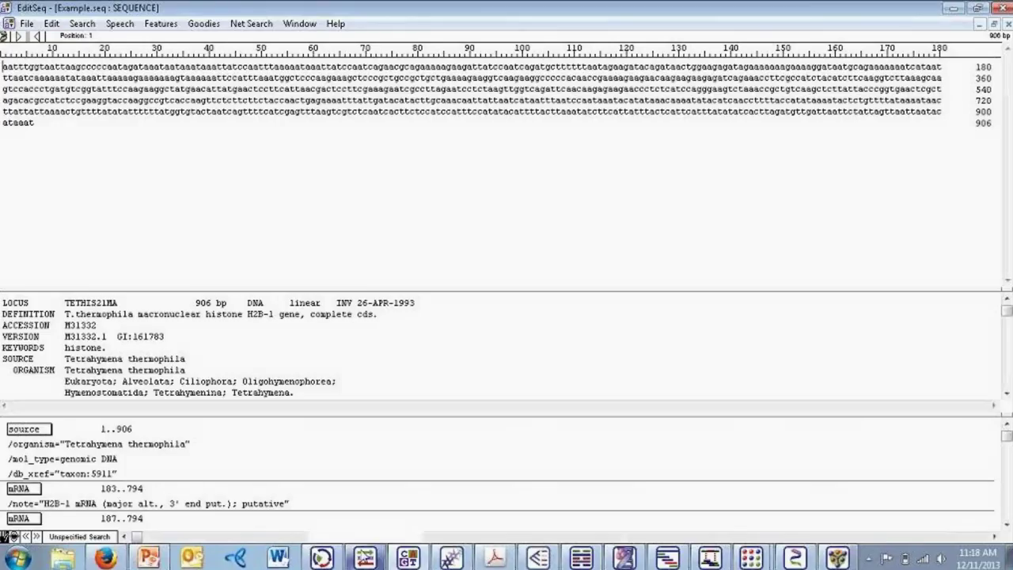
Step: Return to SeqBuilder and review the file formats it can open, leaving the file dialog without opening anything
left_click(322, 560)
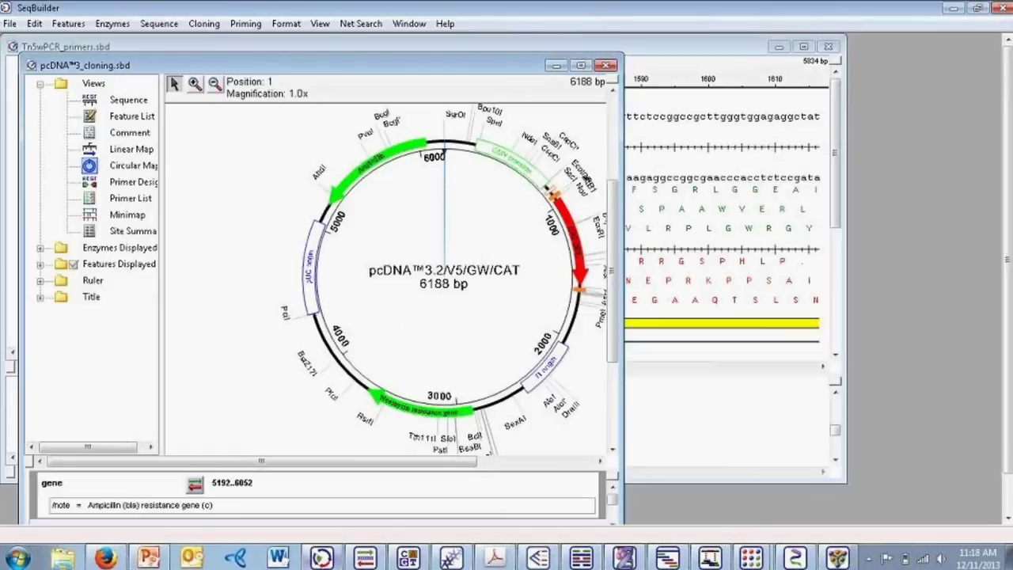
left_click(9, 23)
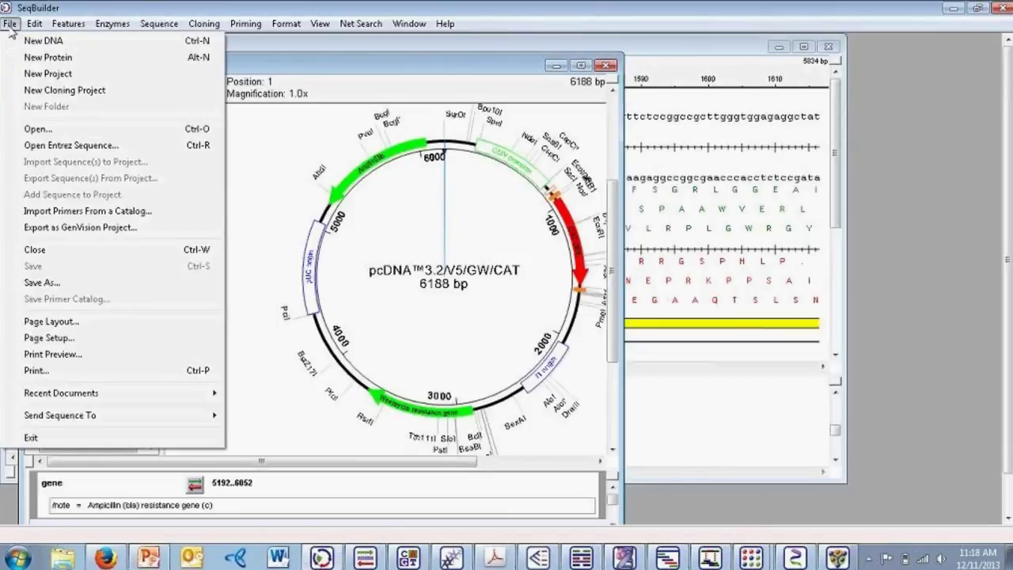
left_click(38, 128)
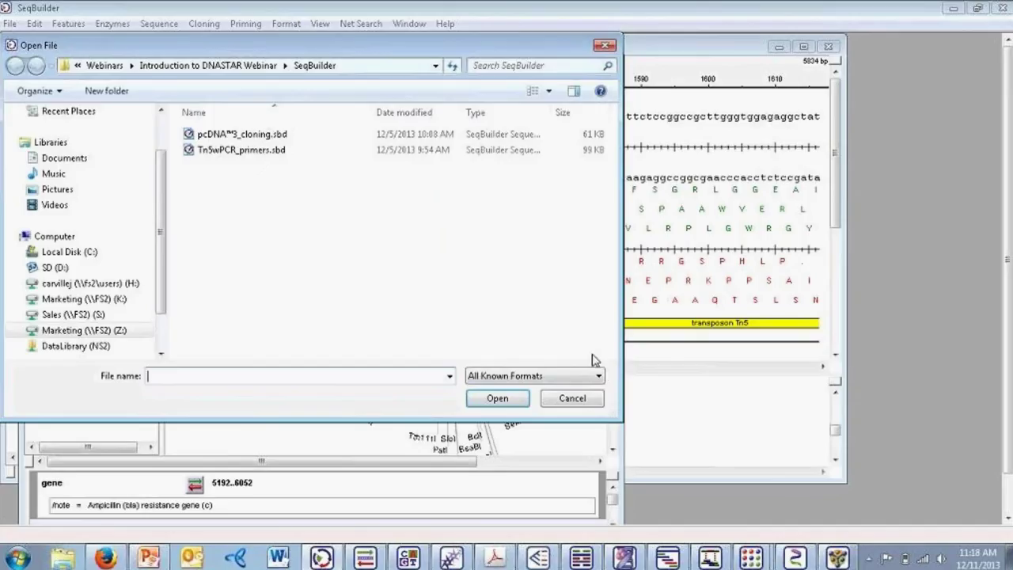
left_click(599, 376)
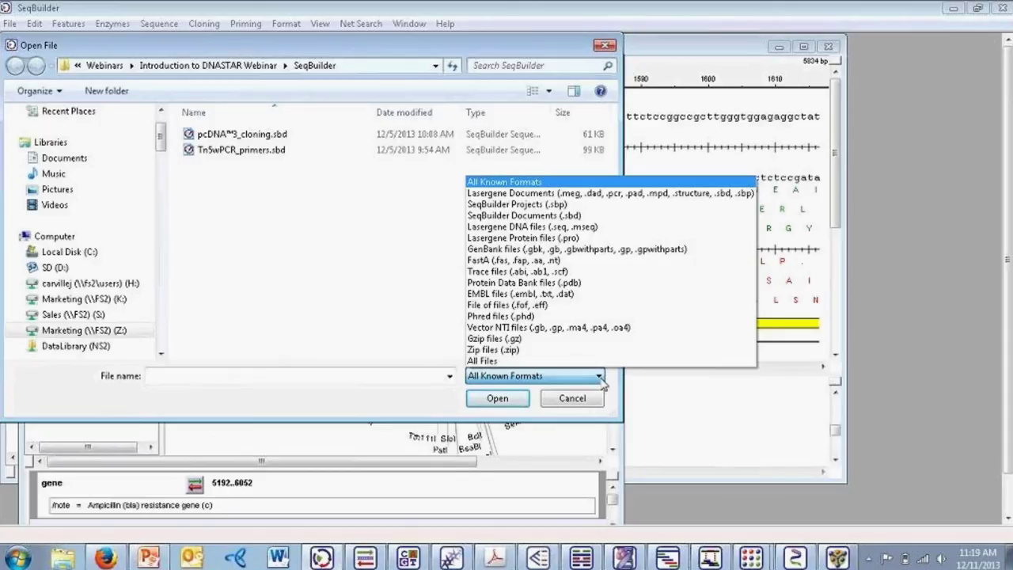
left_click(602, 383)
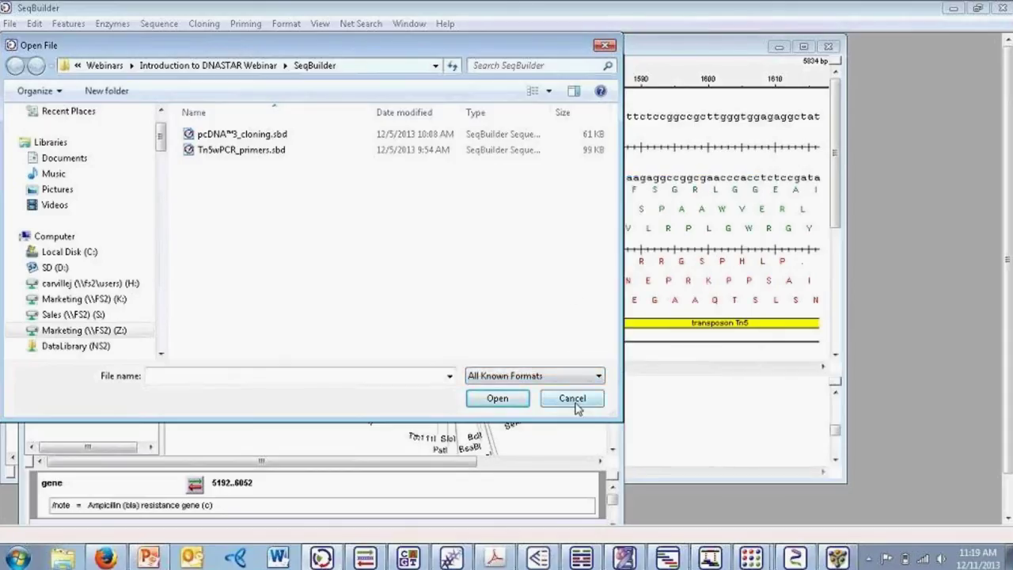
left_click(572, 398)
Step: Switch to SeqNinja with ExtractingTranslatingExample.star and select the Extract Features as Sequences template
mouse_move(451, 559)
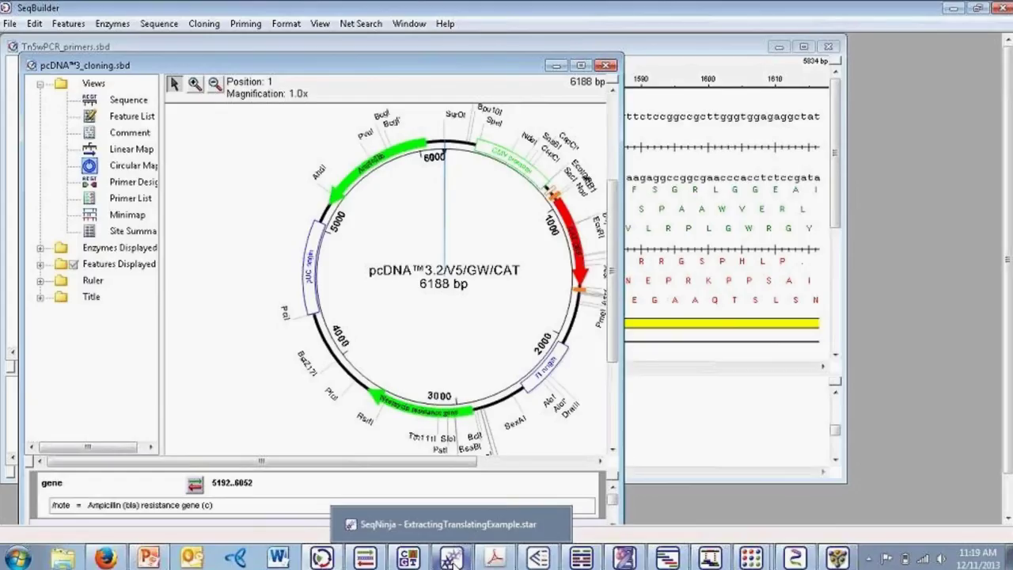
left_click(451, 558)
left_click(882, 250)
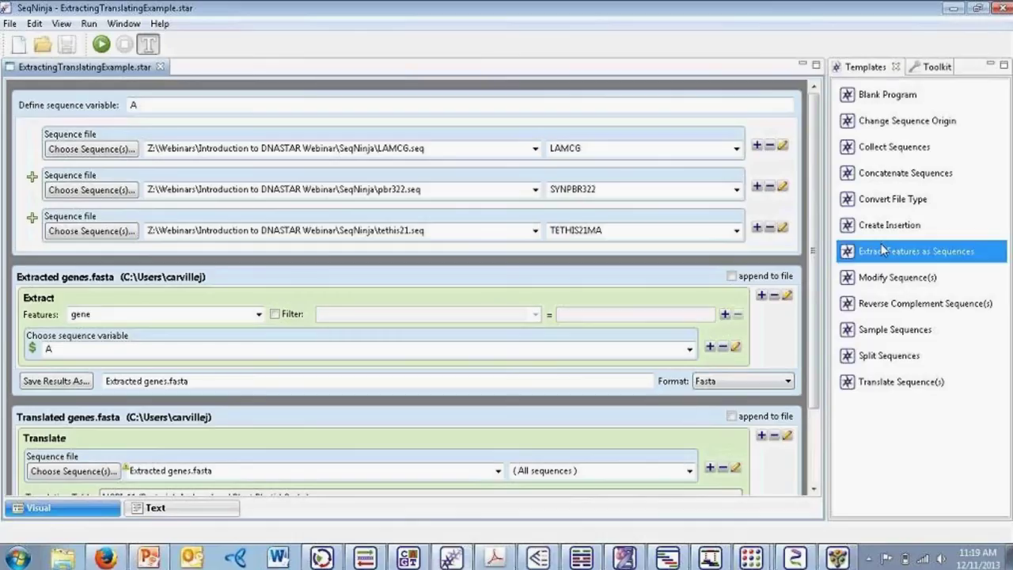
Step: Review the ExtractingTranslatingExample.star script in its visual and text forms, from the sequence variable through the Extract and Translate blocks
left_click_drag(883, 250, 818, 140)
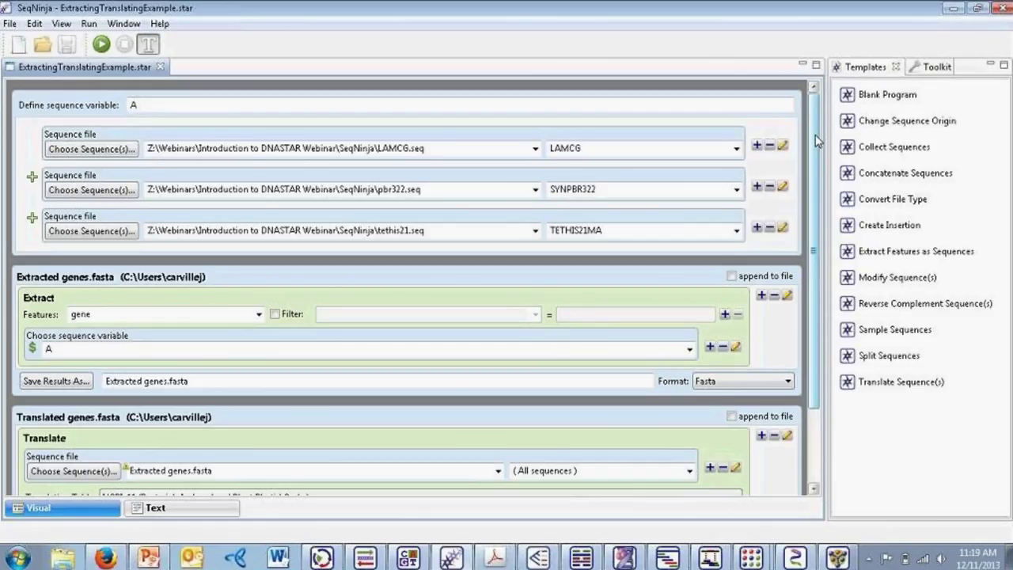
scroll(817, 141, "down", 1)
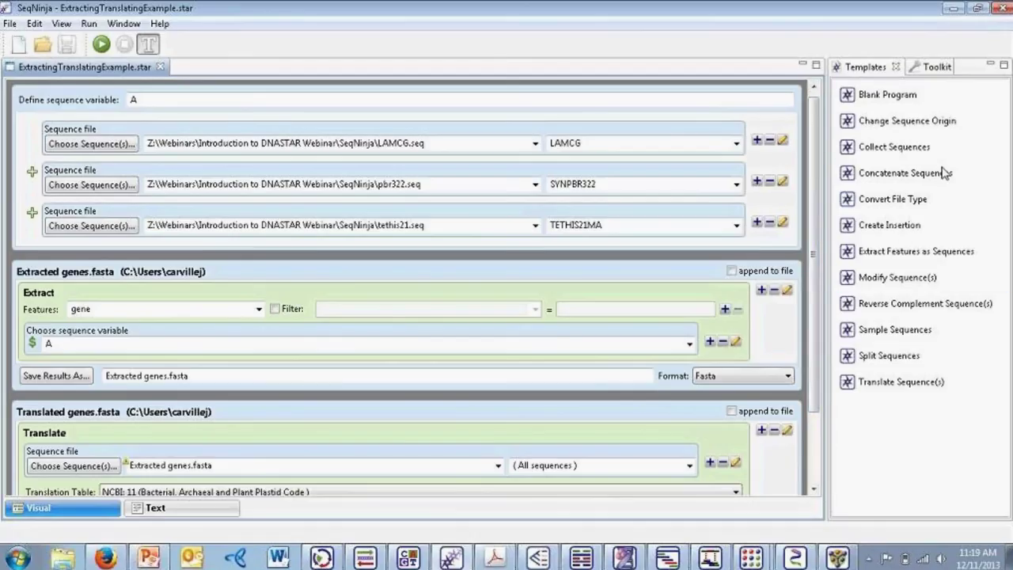
left_click(931, 384)
left_click(181, 516)
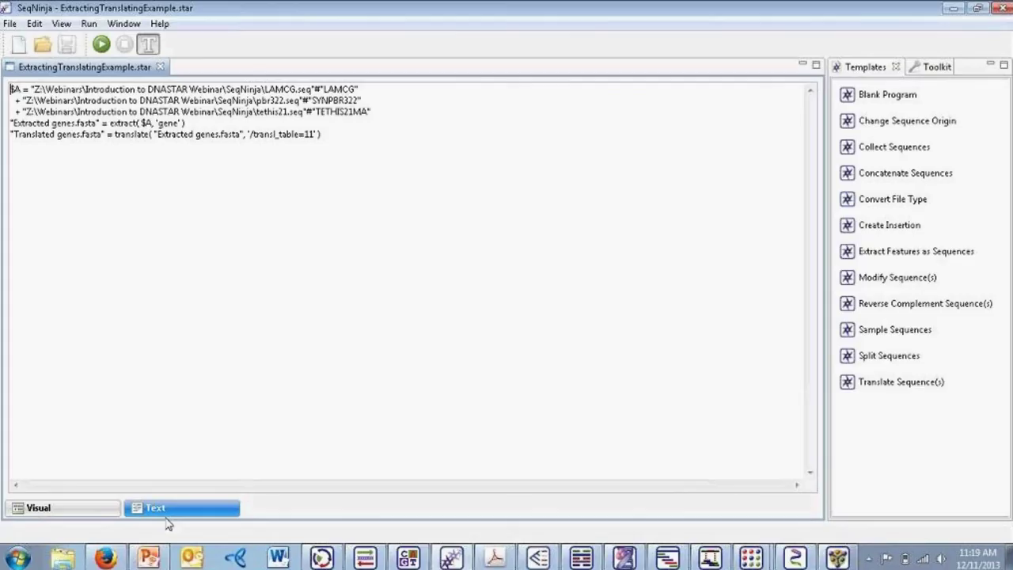
left_click(57, 518)
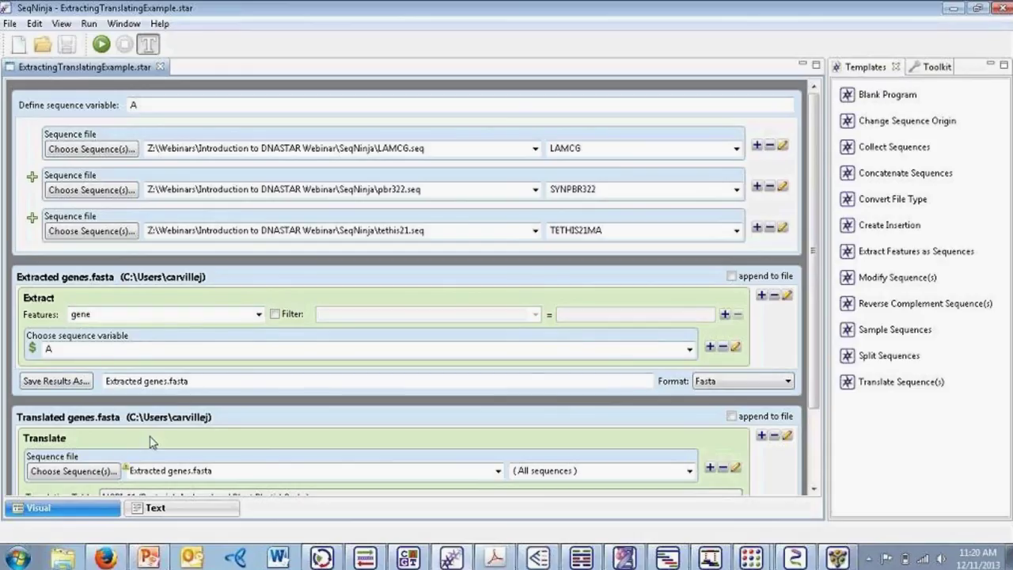
mouse_move(144, 562)
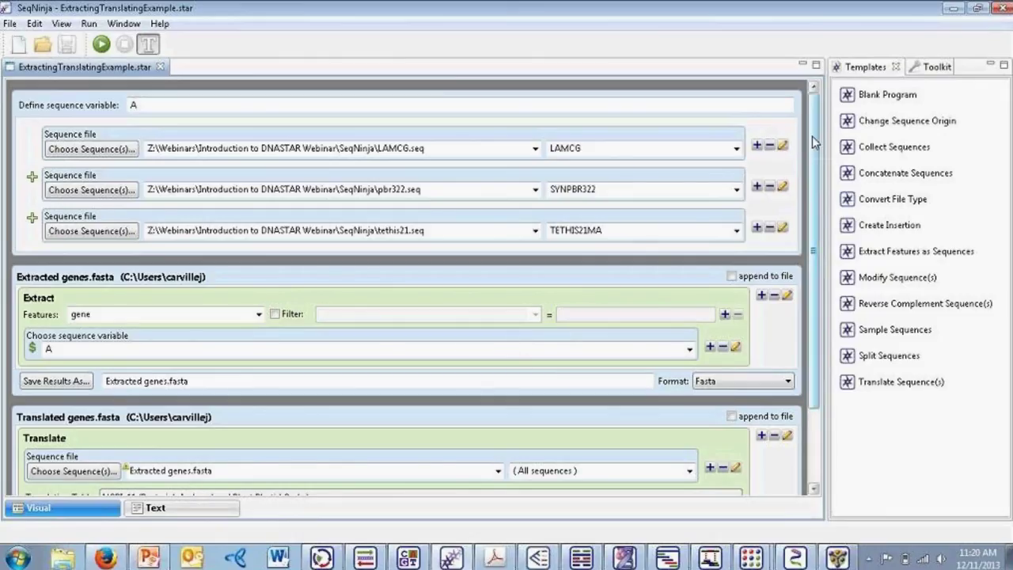
scroll(813, 140, "down", 3)
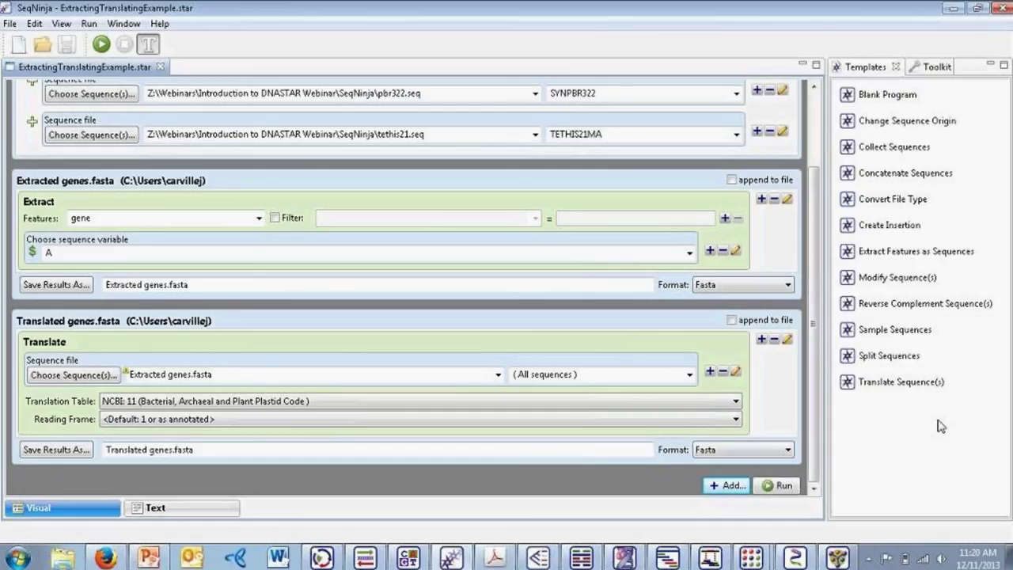
Step: Add the Convert File Type template as a new block after the Translated genes.fasta block
left_click(922, 260)
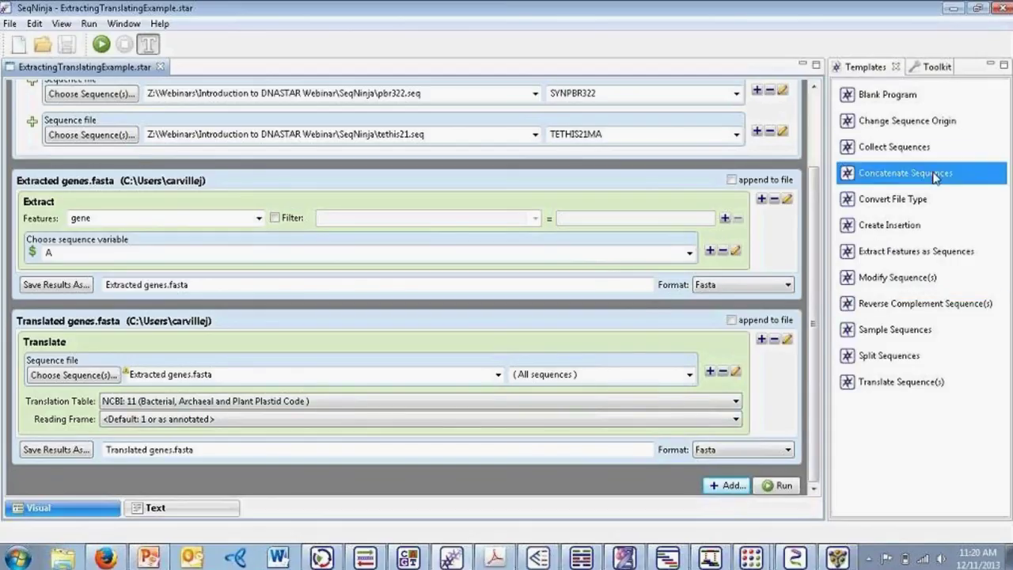
left_click_drag(926, 204, 582, 484)
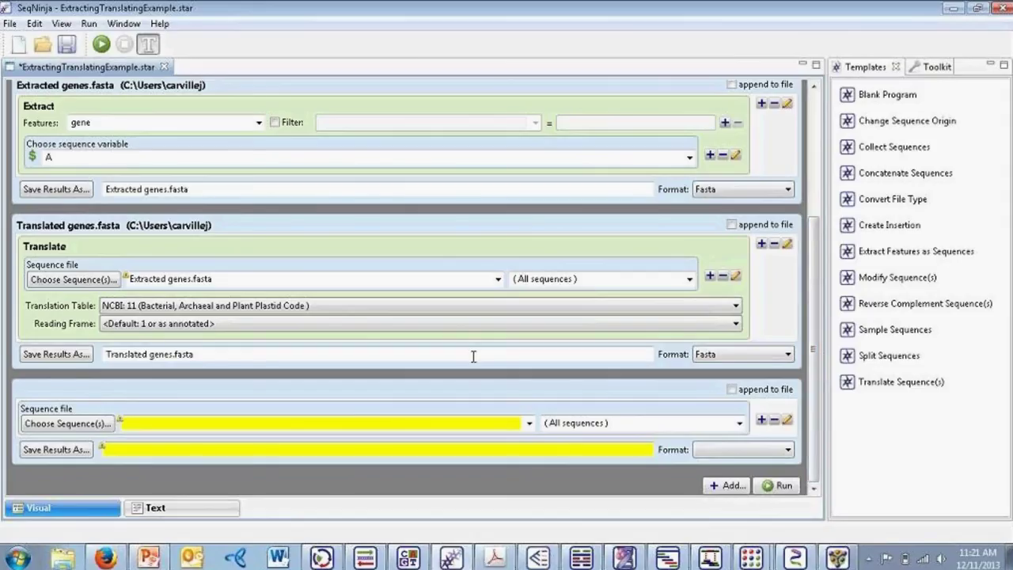
Step: Switch to Adobe Acrobat Pro and view the circular genome map in EcoliO157_for background.pdf
mouse_move(493, 560)
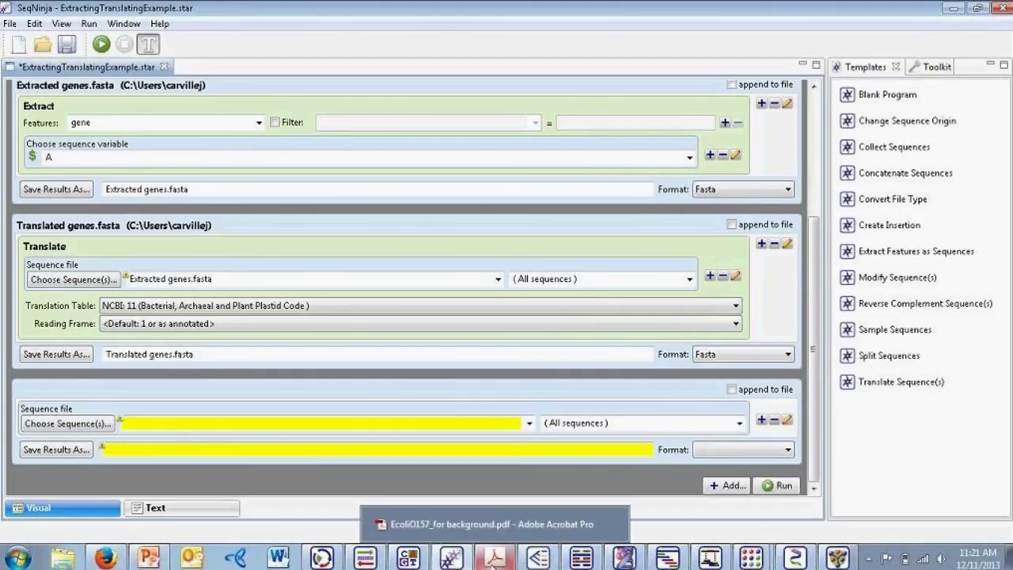
left_click(493, 559)
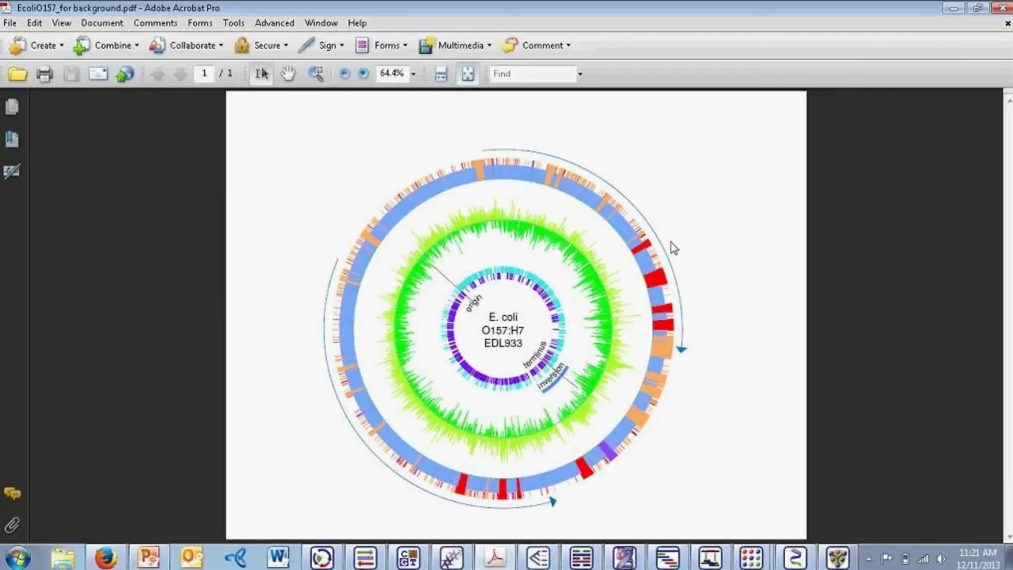
mouse_move(495, 558)
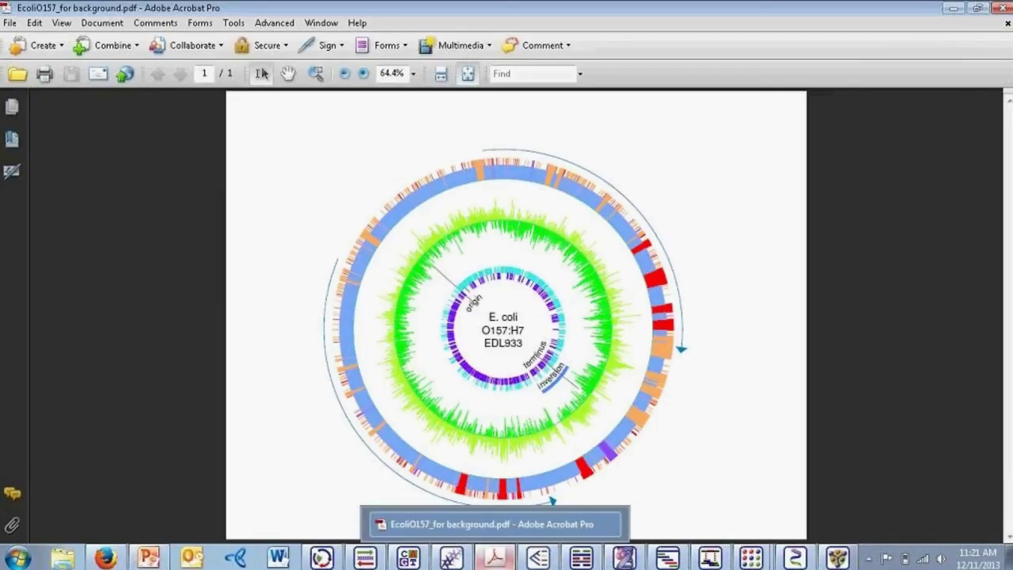
Step: Switch to MegAlign Pro and examine the consensus match track and the pairwise distance table of Mauve.msa
left_click(546, 559)
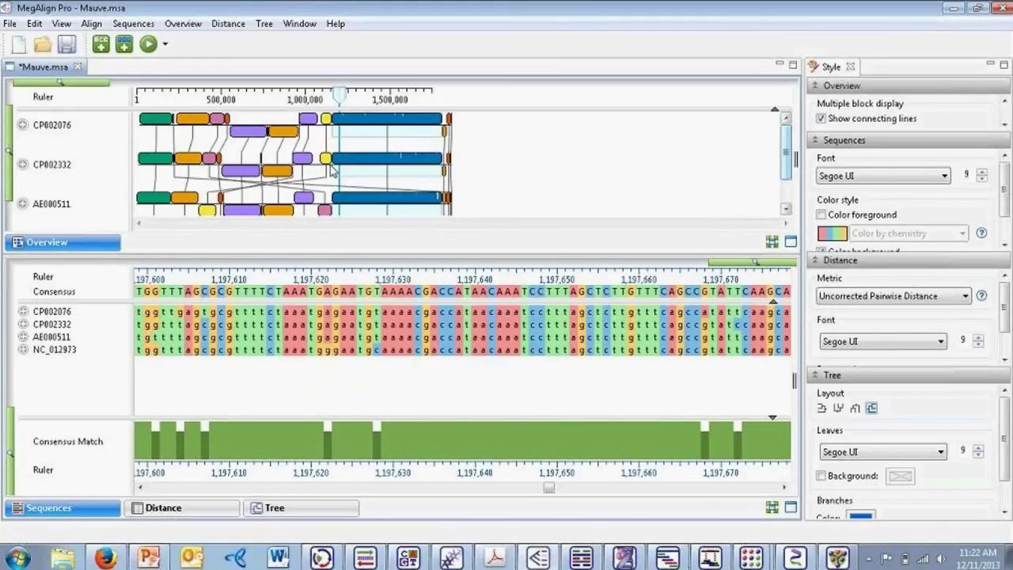
mouse_move(367, 127)
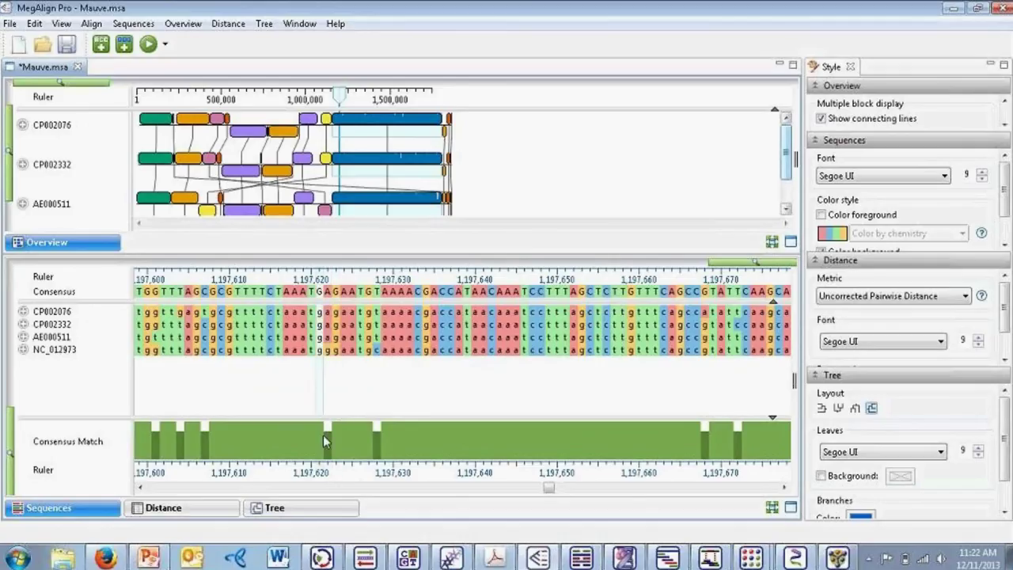
mouse_move(325, 441)
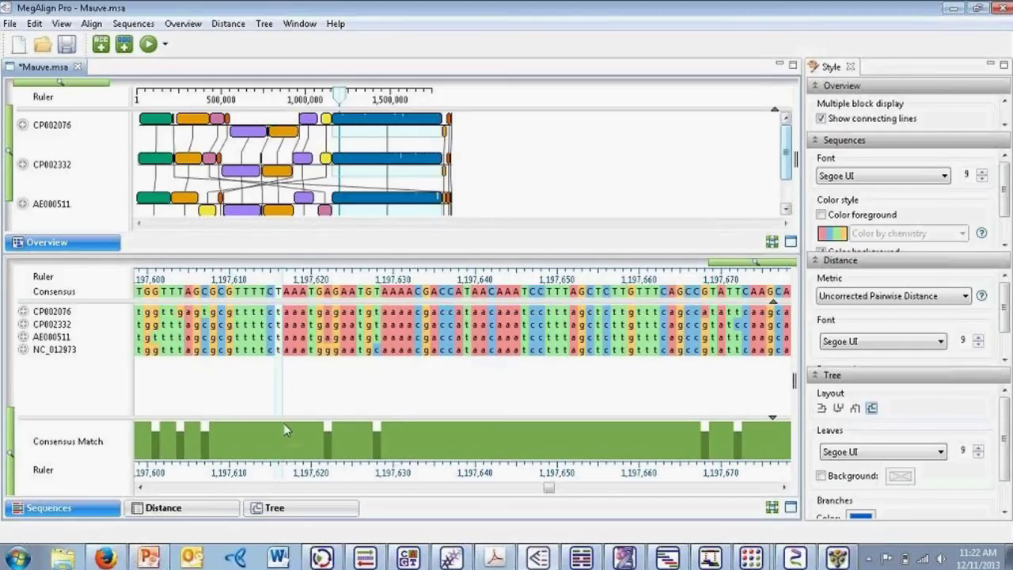
mouse_move(284, 432)
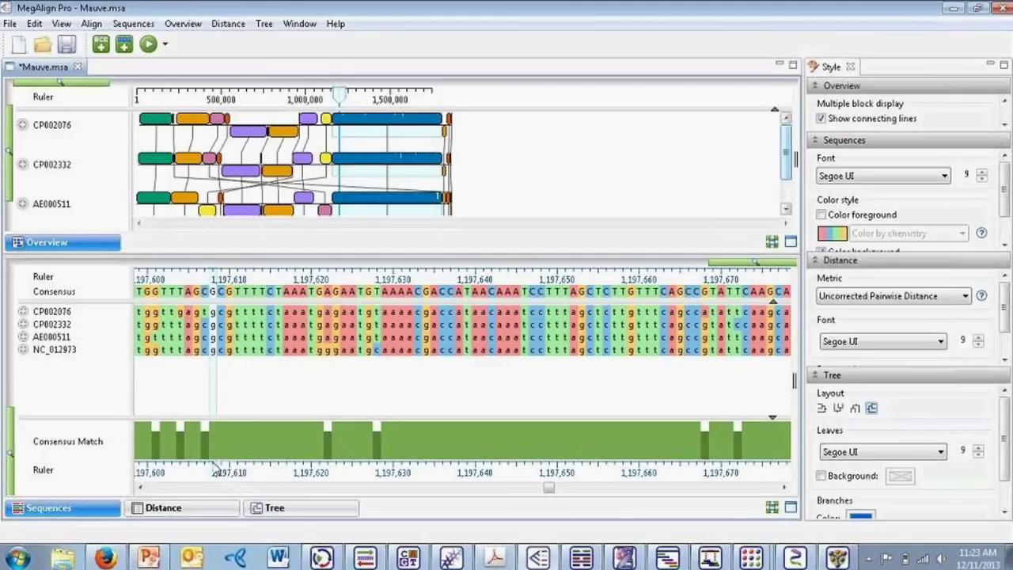
left_click(182, 510)
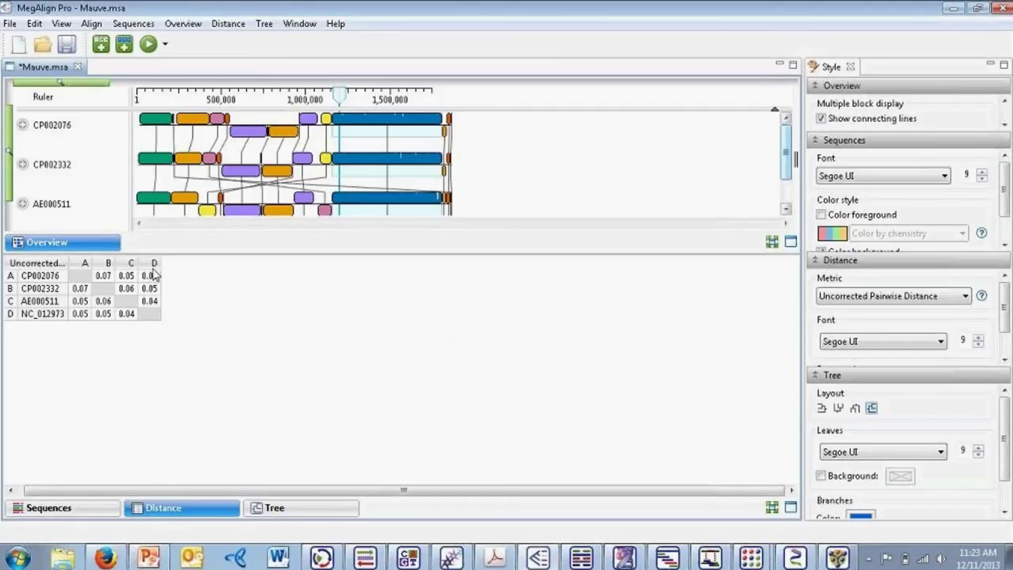
Step: Display the phylogenetic tree of Mauve.msa, trying the upward layout and settling on the one with the leaves hanging down
left_click(328, 511)
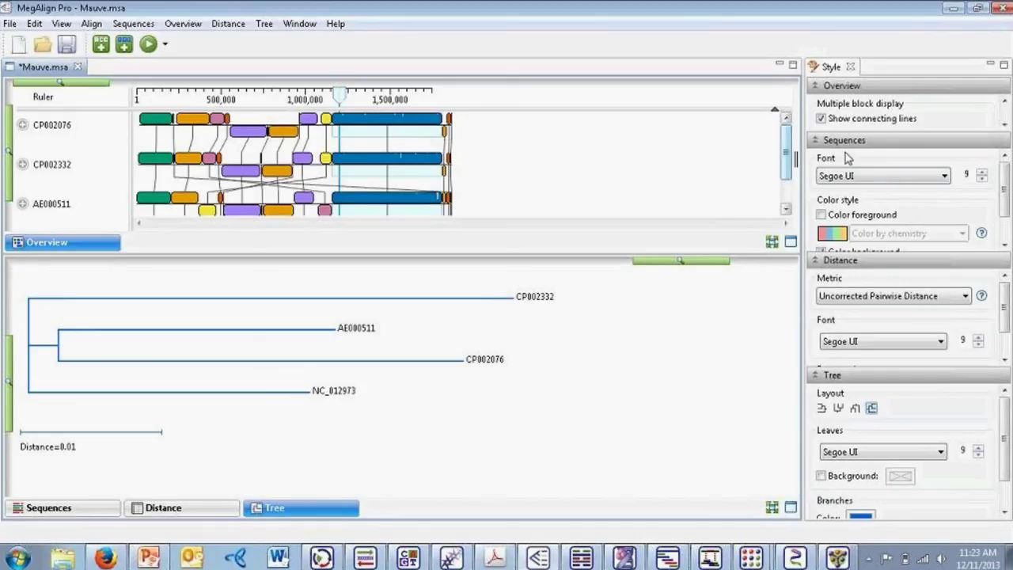
left_click(838, 410)
left_click(843, 419)
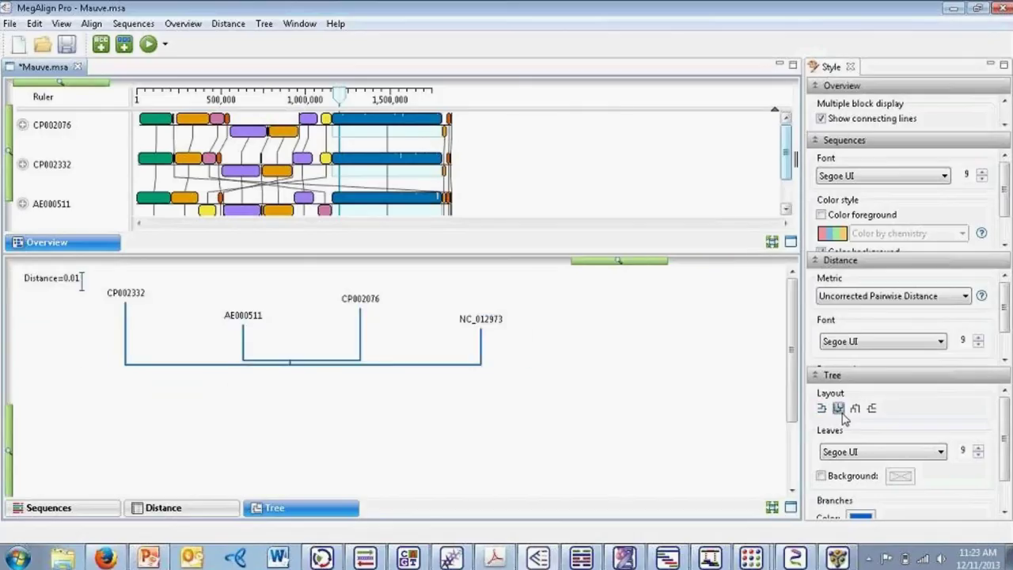
left_click(857, 413)
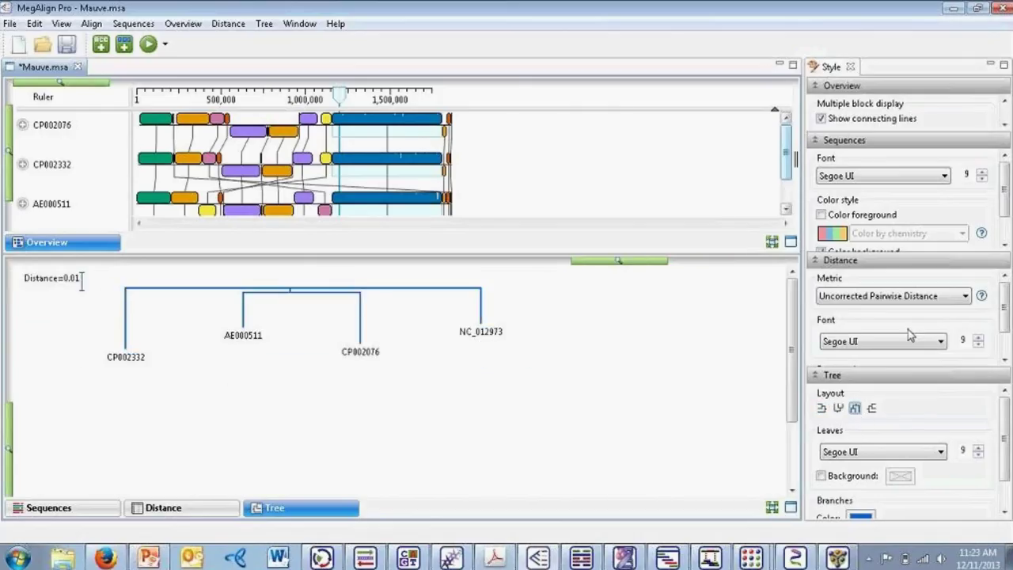
Step: Return to the aligned sequences and set their background color scheme to Taylor
left_click(74, 510)
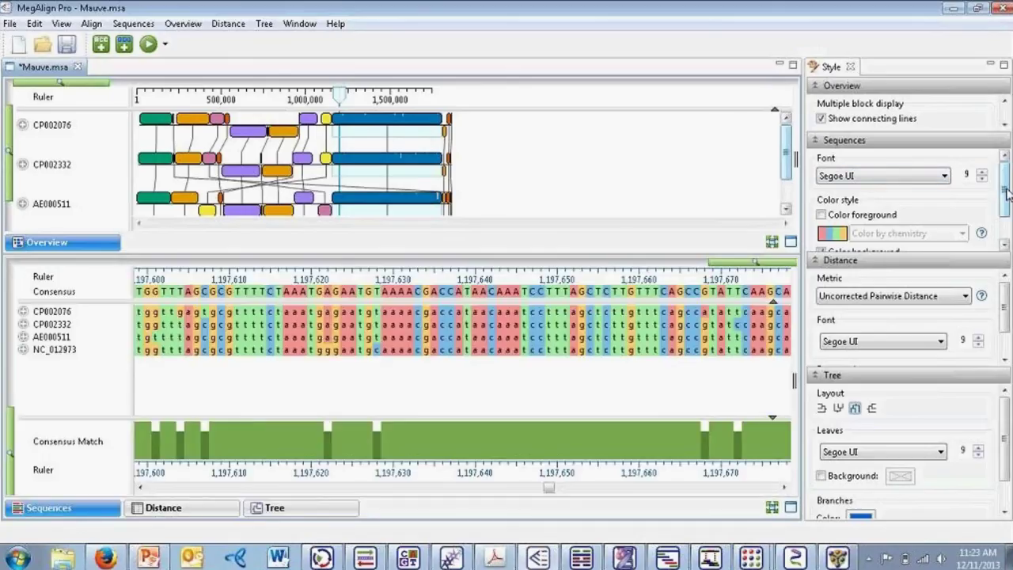
scroll(1002, 237, "down", 2)
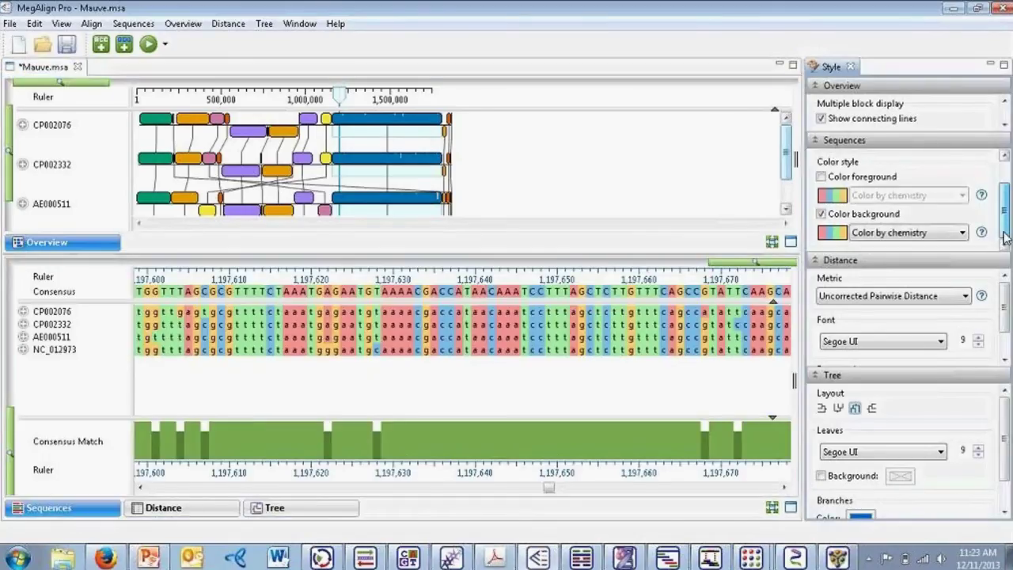
left_click(962, 234)
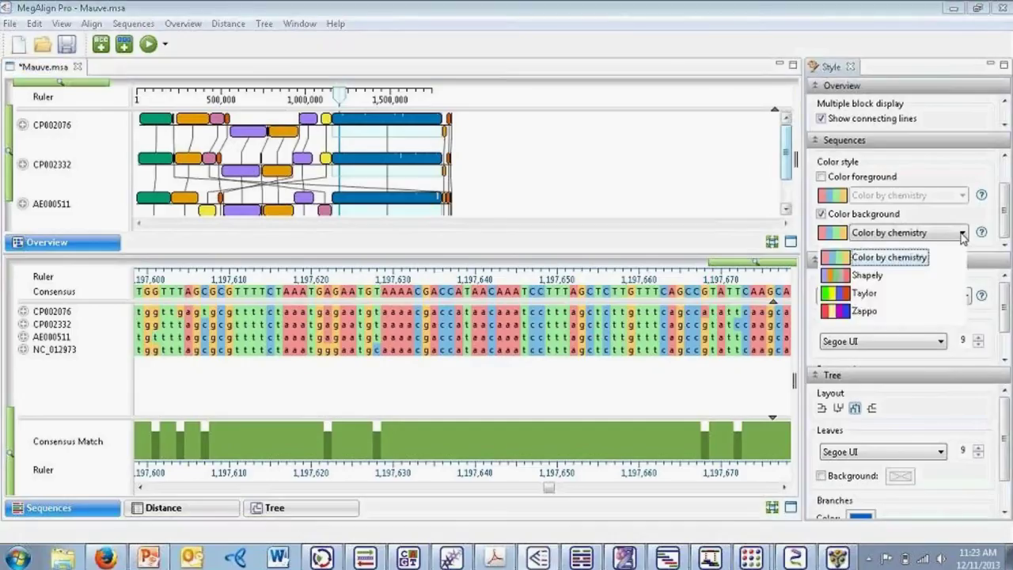
left_click(881, 294)
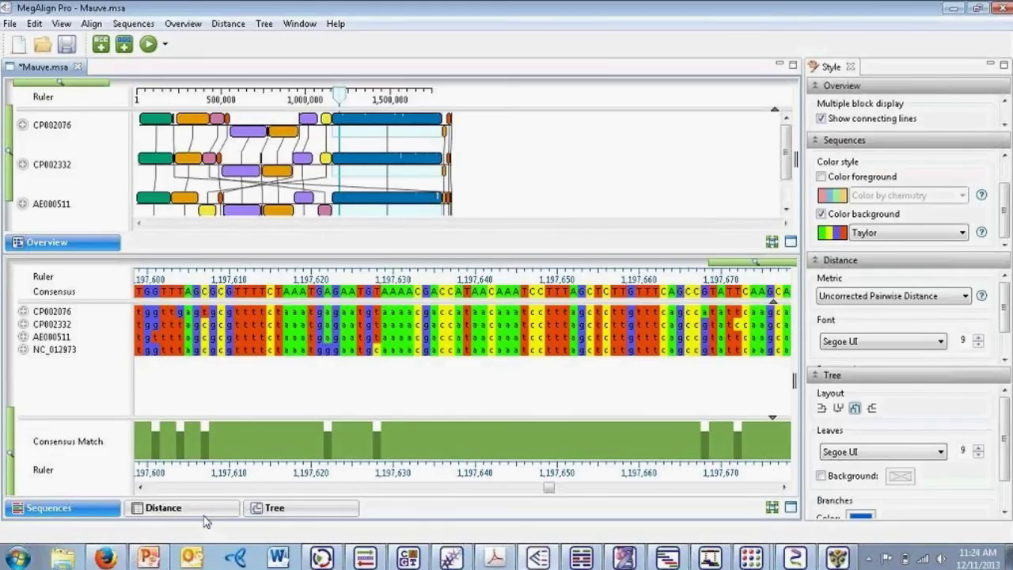
Step: Detach the tree view into its own window, move it over the alignment overview, and return to the main Mauve.msa window
right_click(303, 516)
left_click(340, 500)
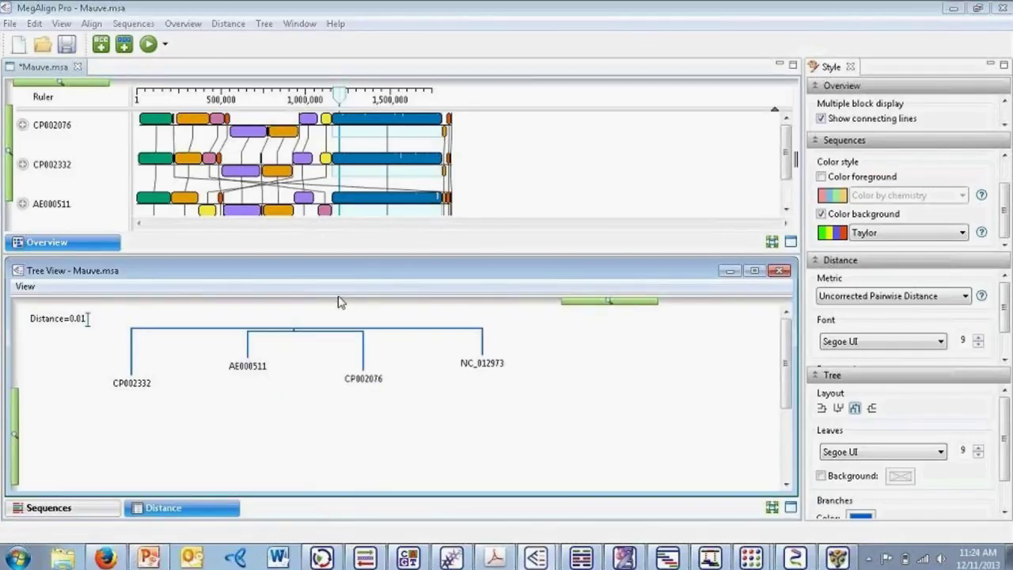
left_click_drag(340, 272, 468, 120)
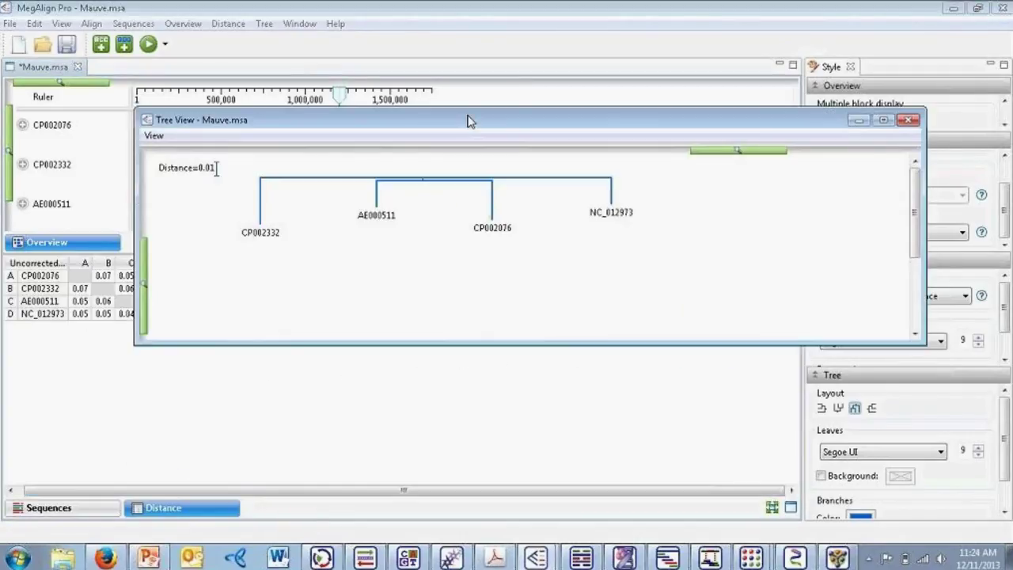
left_click(131, 192)
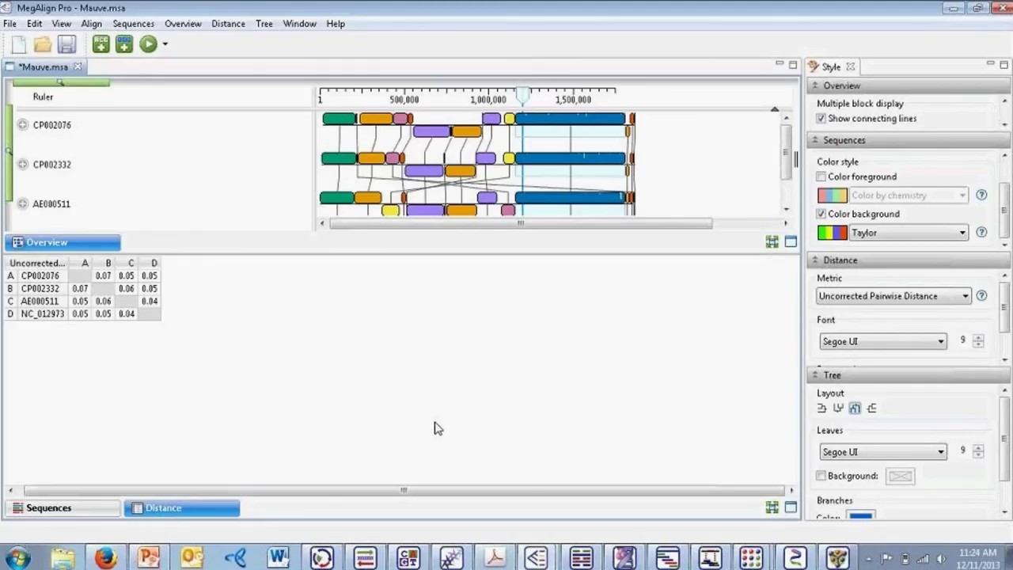
Step: Switch to MegAlign with Histone Alignment.meg and review the available alignment methods without running one
mouse_move(537, 559)
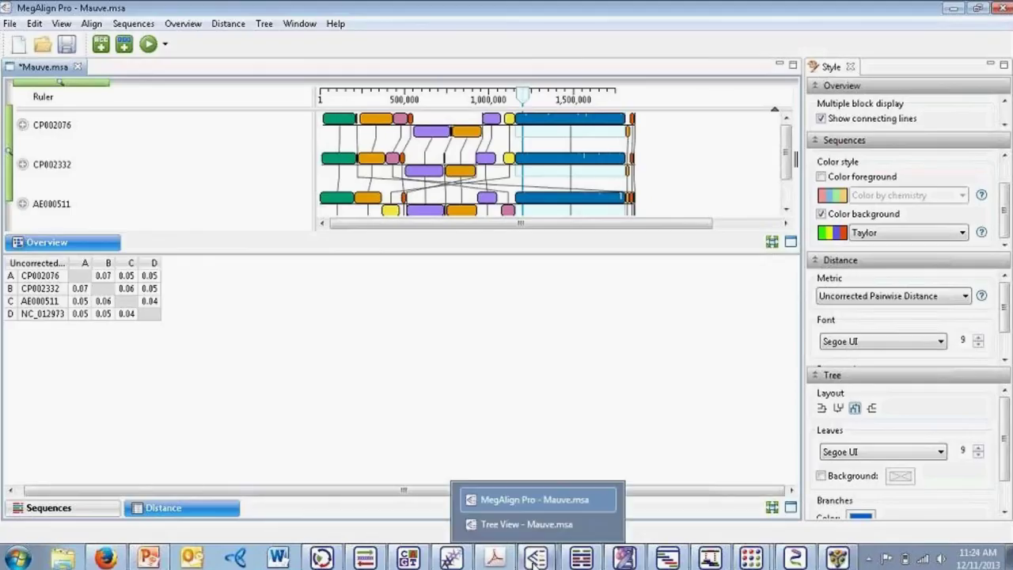
left_click(581, 558)
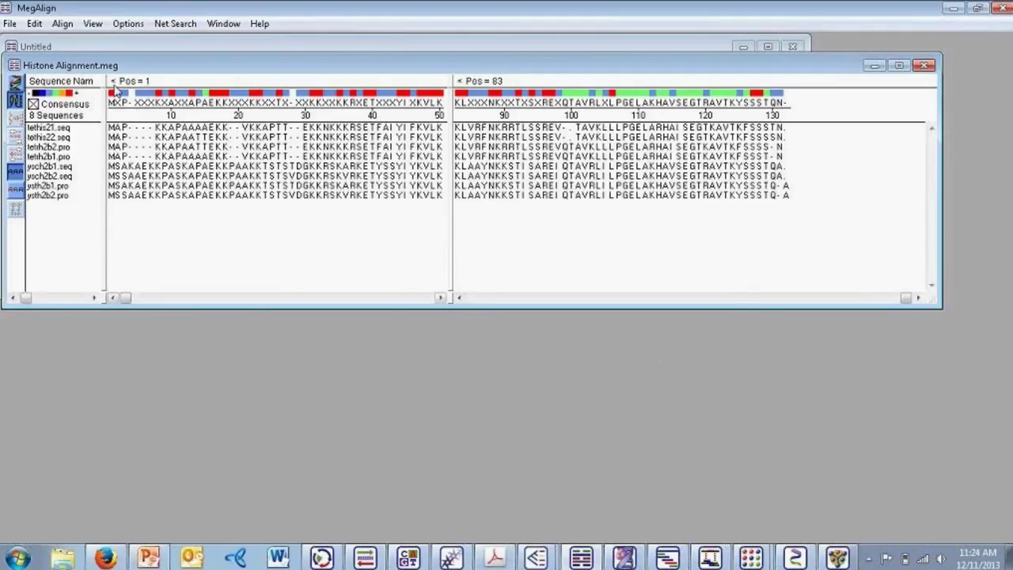
left_click(63, 24)
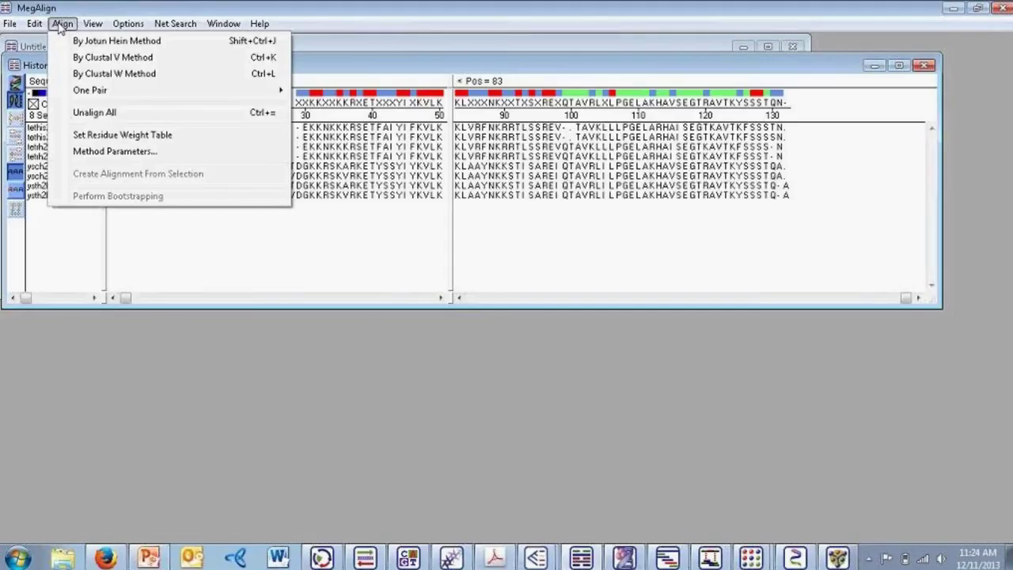
left_click(61, 28)
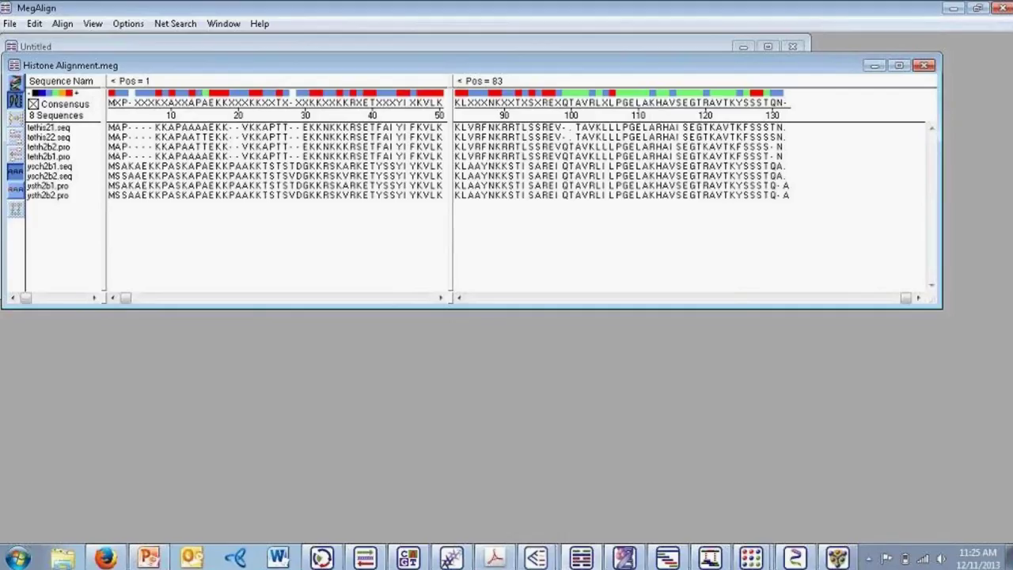
Step: Switch to GeneQuest and add the A, Content and T, Content plots to the WormProblem_FinalResult.dad assay display
mouse_move(581, 561)
mouse_move(625, 559)
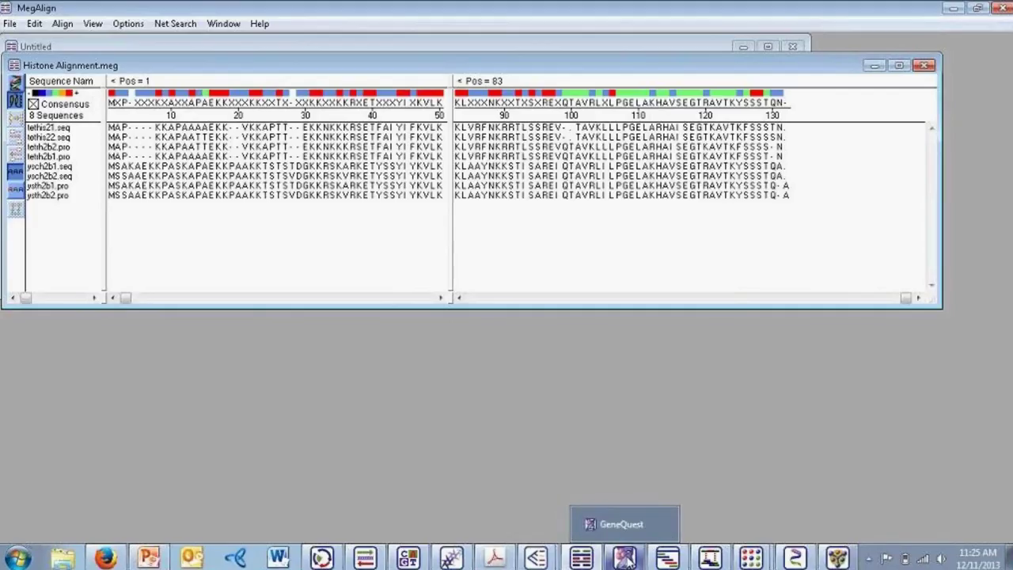
left_click(624, 559)
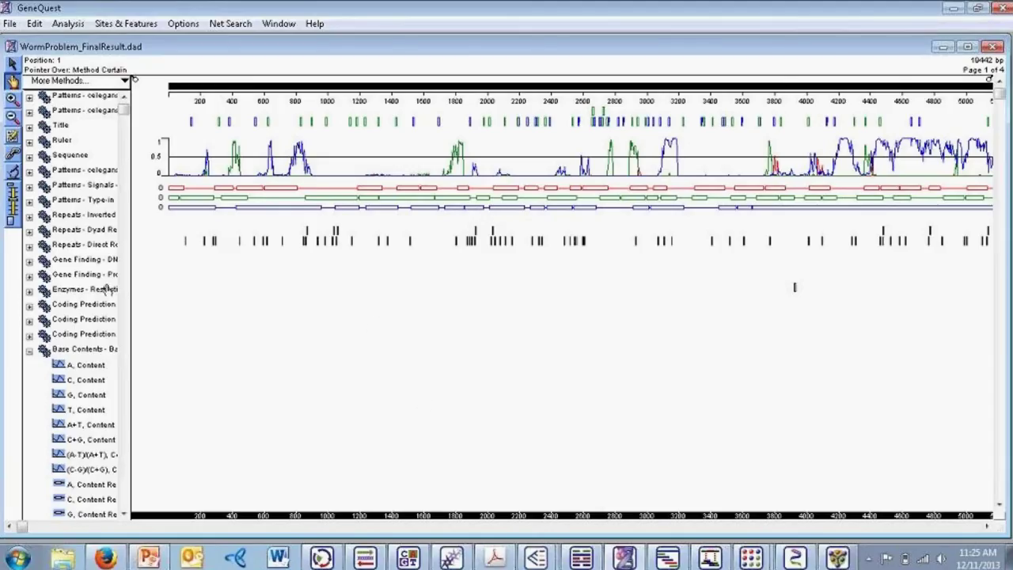
left_click(80, 368)
left_click_drag(80, 370, 282, 360)
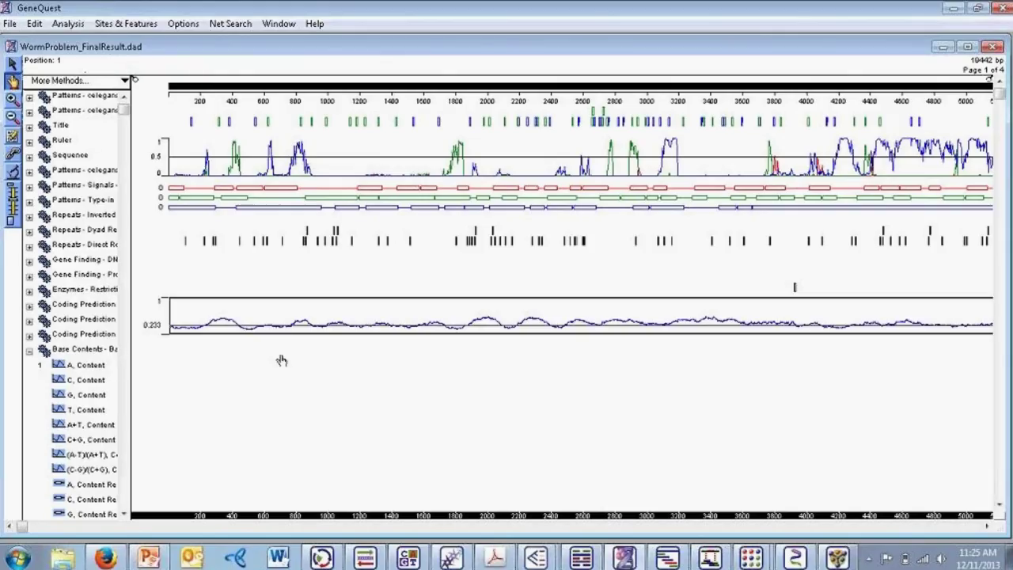
left_click_drag(80, 410, 231, 409)
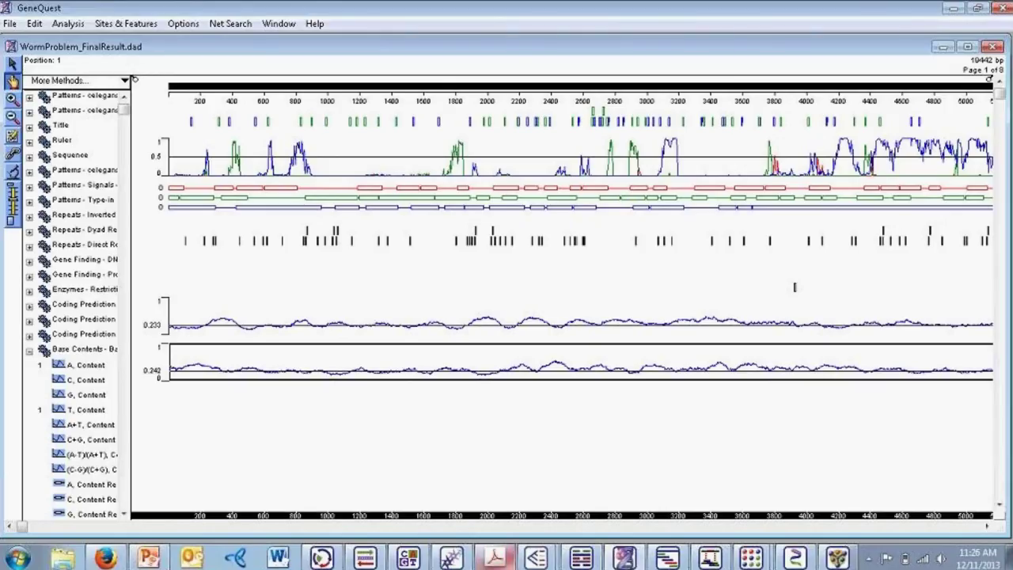
mouse_move(536, 557)
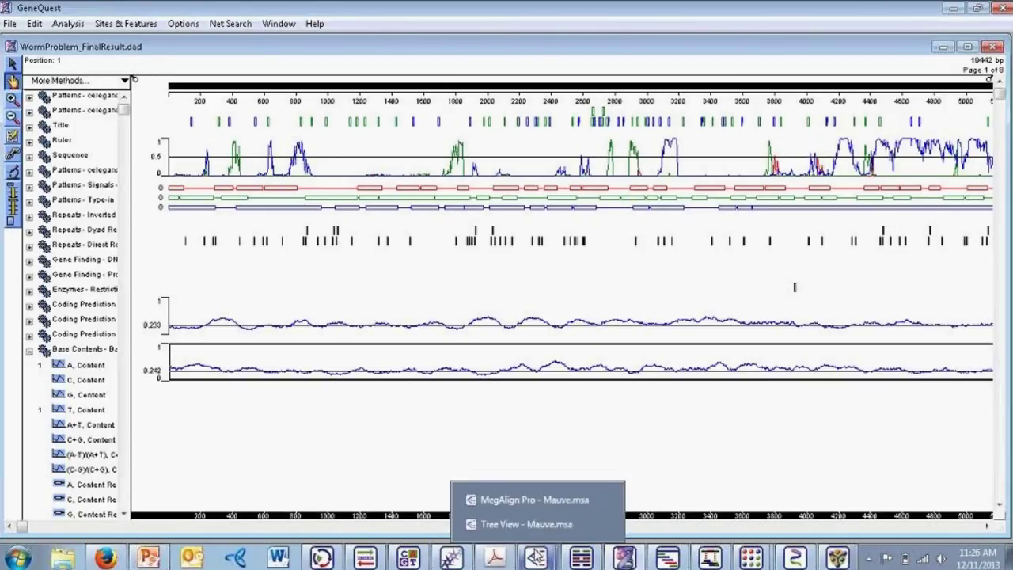
Step: Switch to Mauve.msa in MegAlign Pro and review its file commands, aligned sequences and tree style settings
left_click(520, 498)
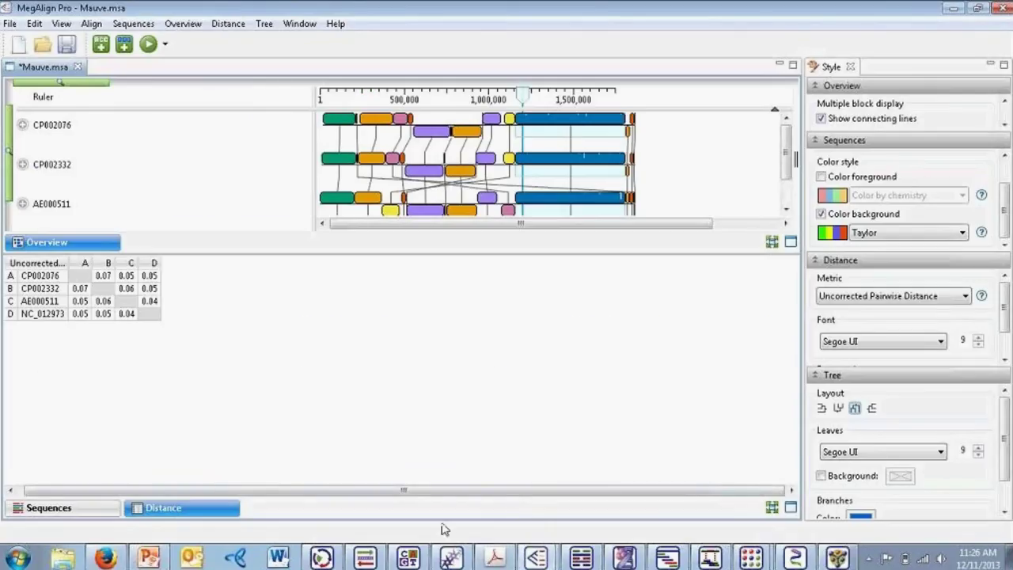
mouse_move(536, 559)
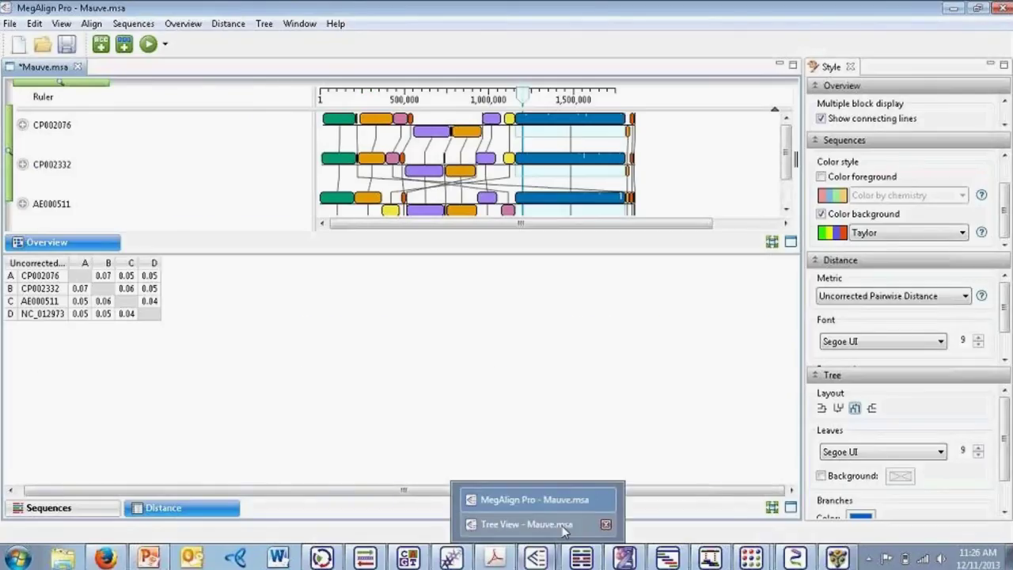
left_click(10, 23)
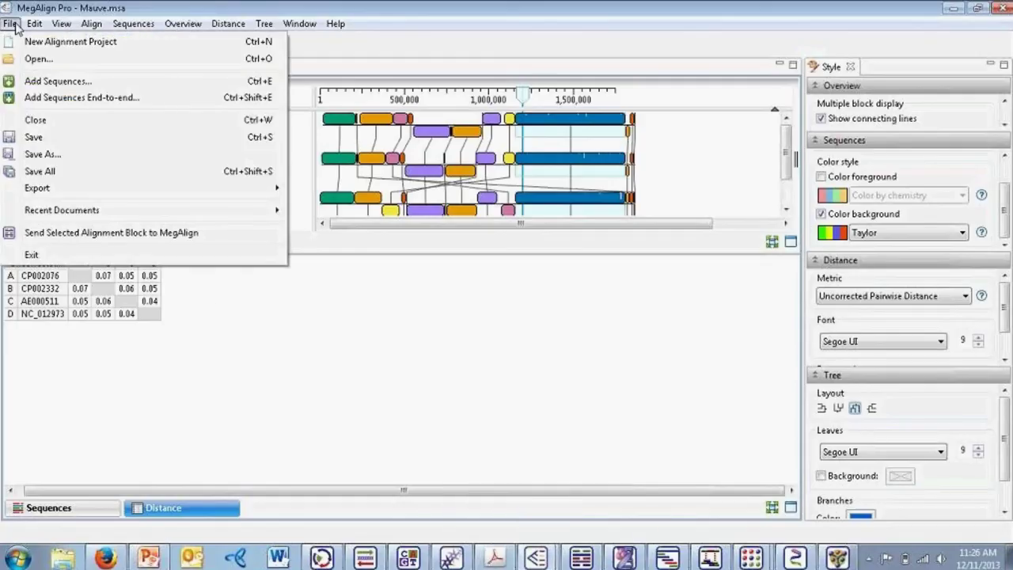
left_click(10, 23)
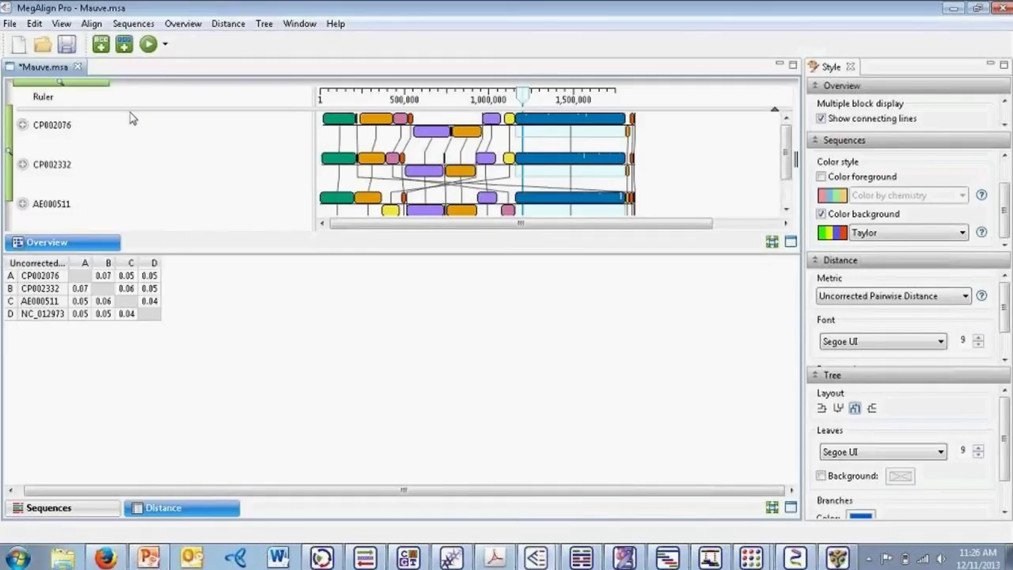
left_click(72, 507)
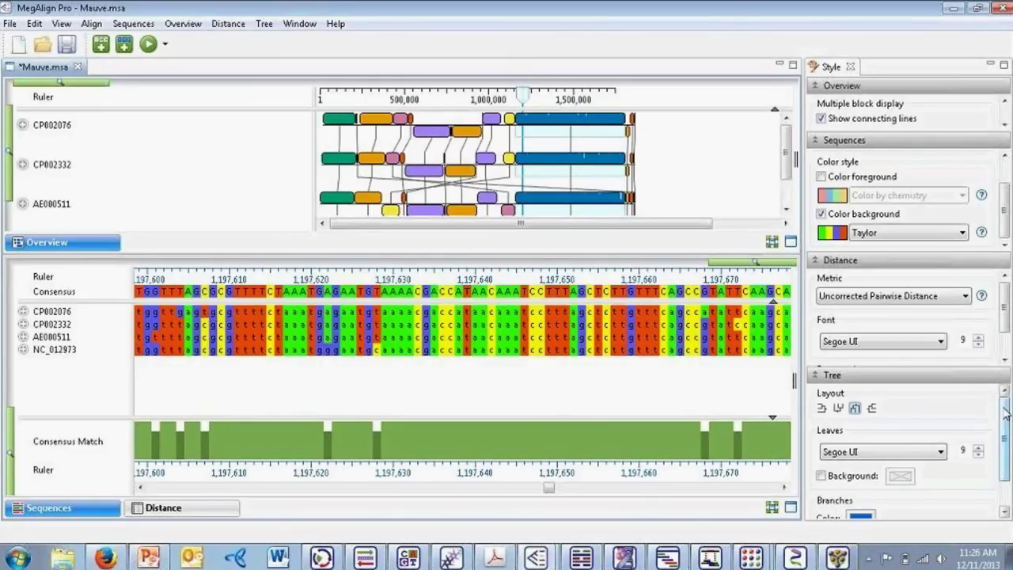
left_click_drag(1007, 434, 1003, 411)
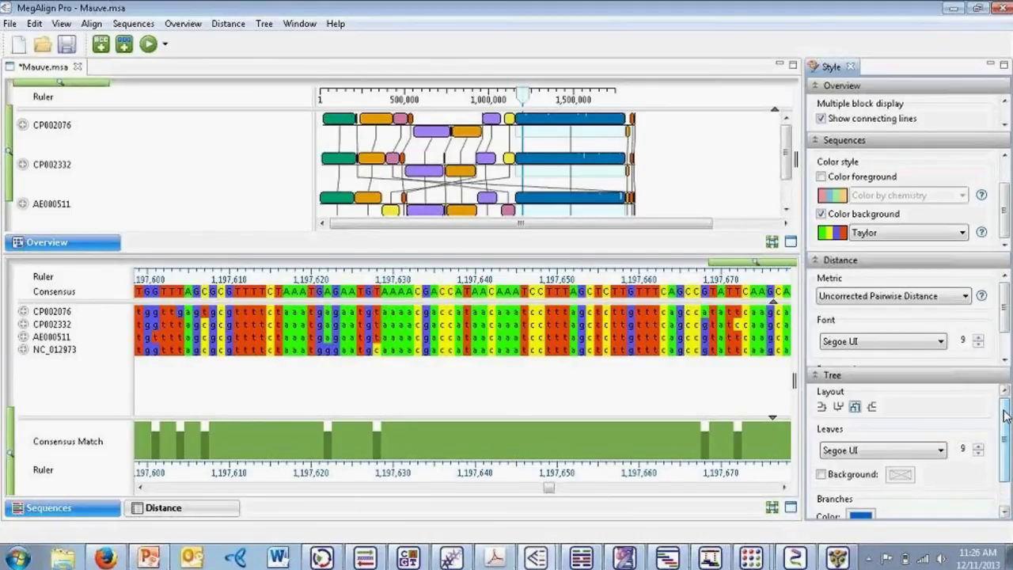
scroll(1005, 415, "down", 1)
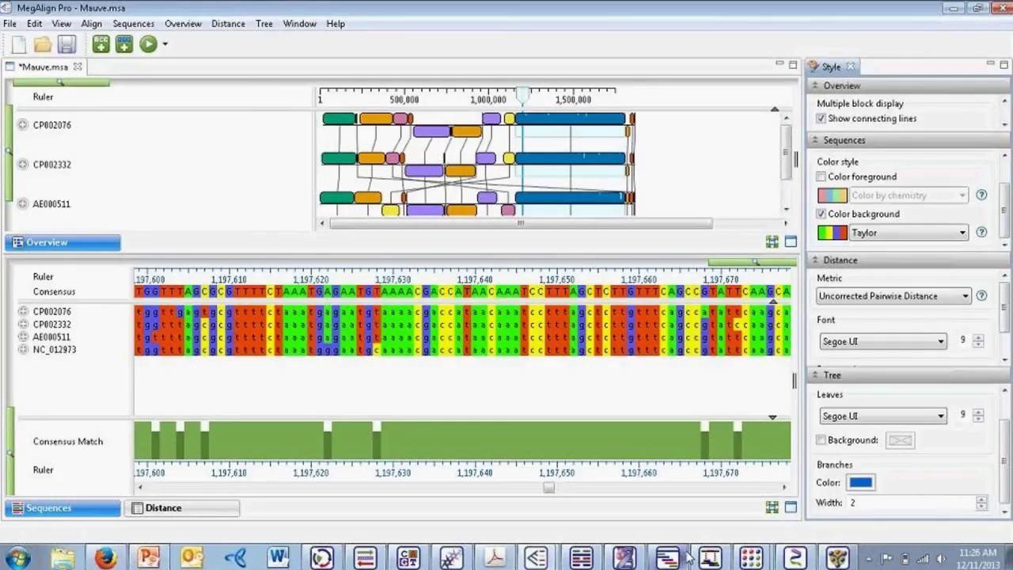
Step: Switch to SeqMan NGen and create a new genome assembly project using the templated assembly normal workflows type
mouse_move(709, 559)
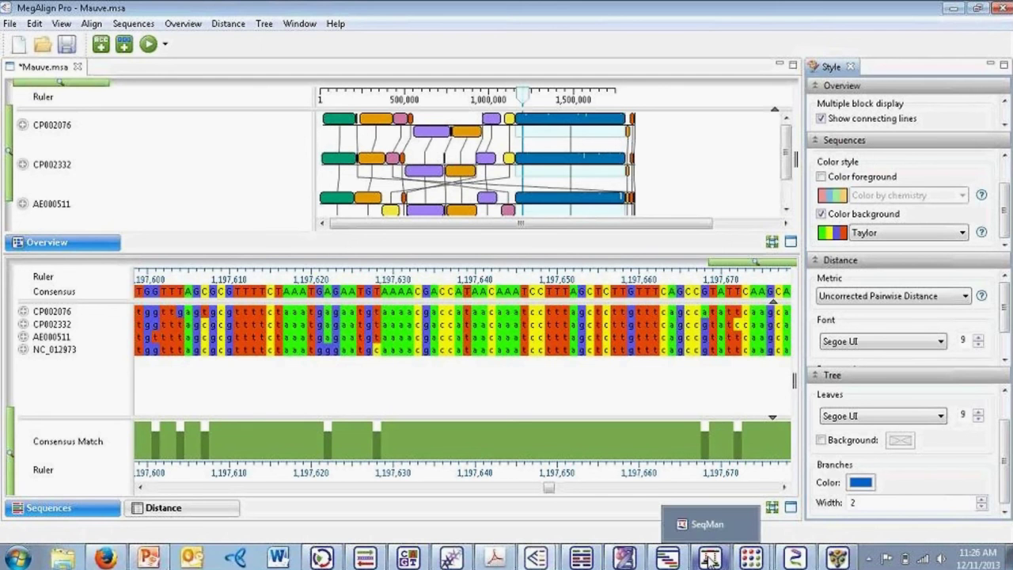
left_click(710, 559)
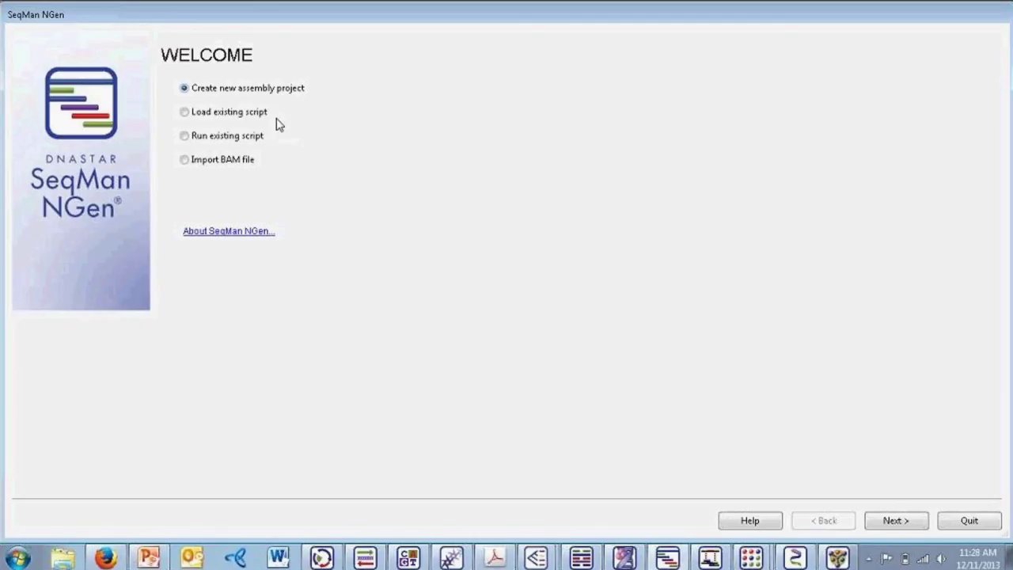
left_click(906, 526)
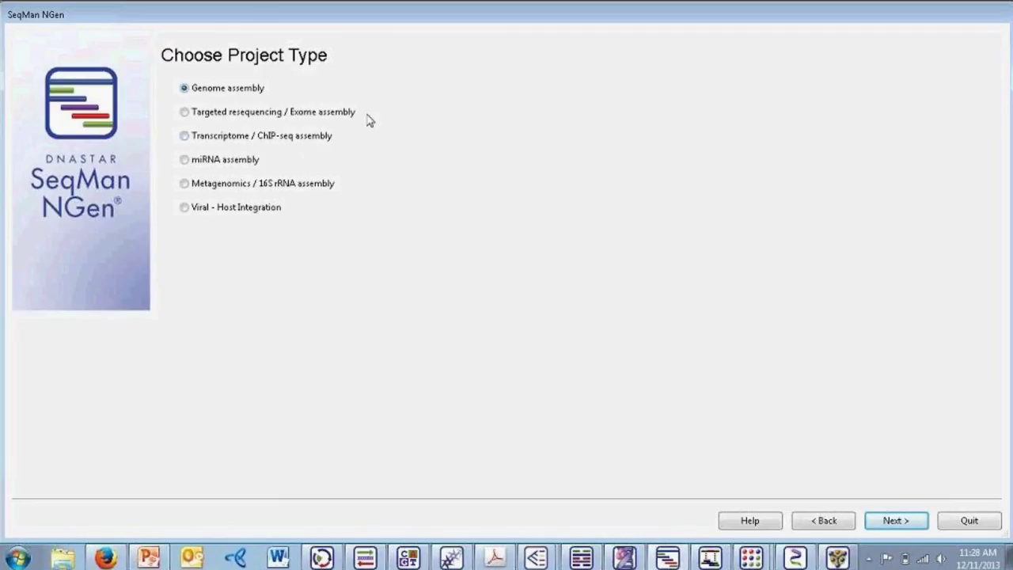
left_click(893, 521)
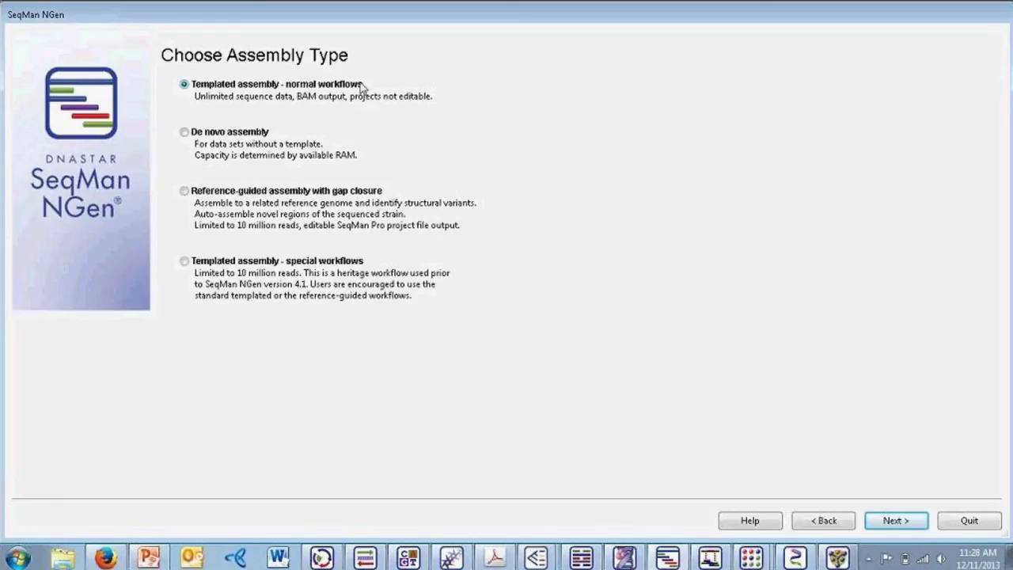
left_click(889, 524)
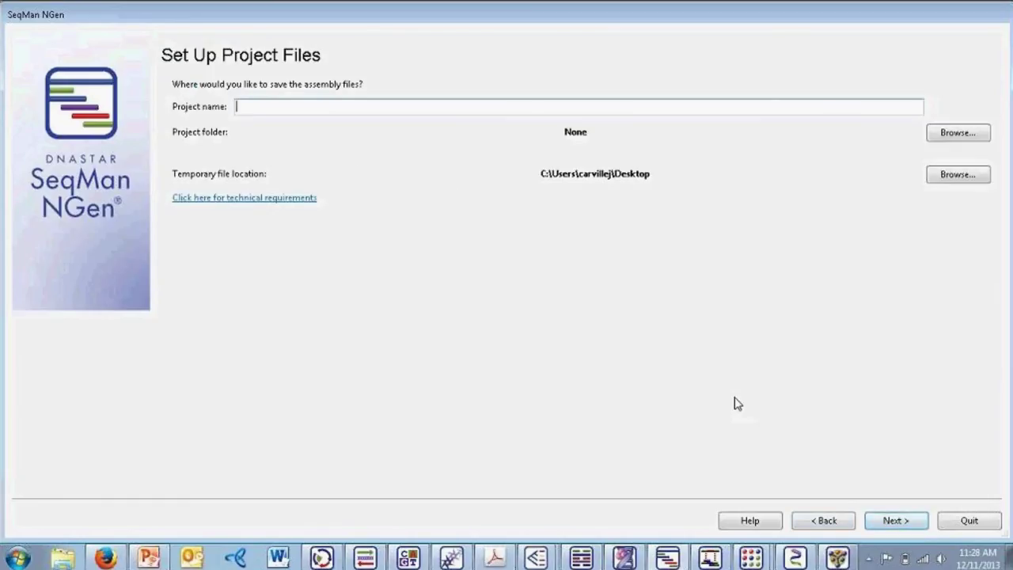
Step: Name the assembly project Example, choose the Desktop as its project folder, and continue to the template files
type("Example")
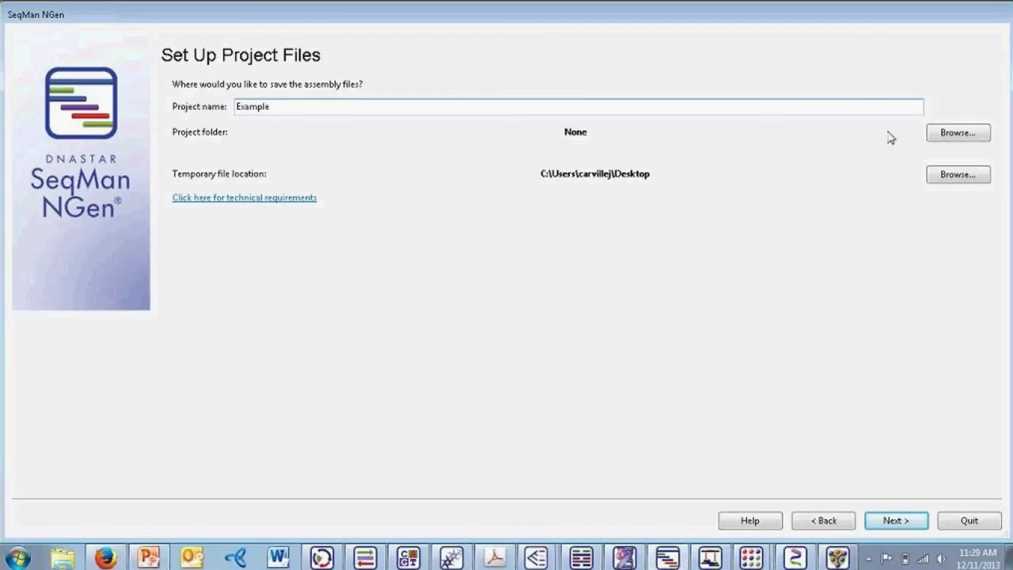
left_click(958, 132)
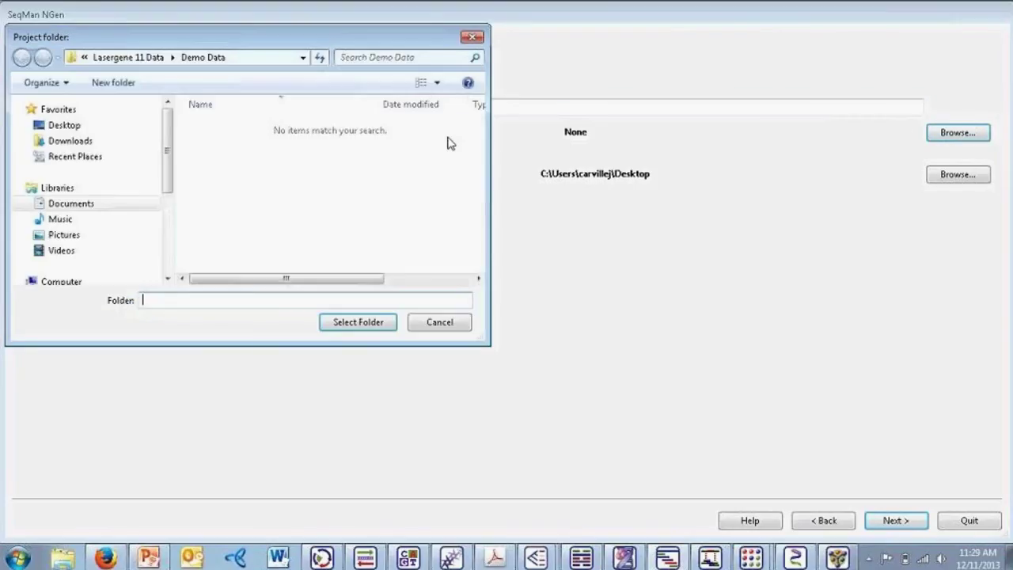
left_click(118, 125)
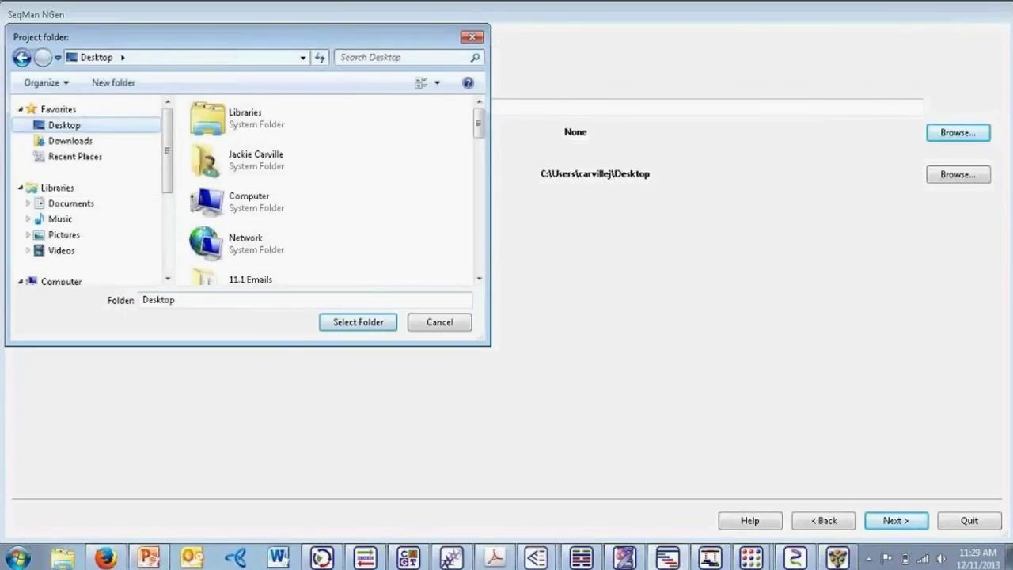
left_click(357, 322)
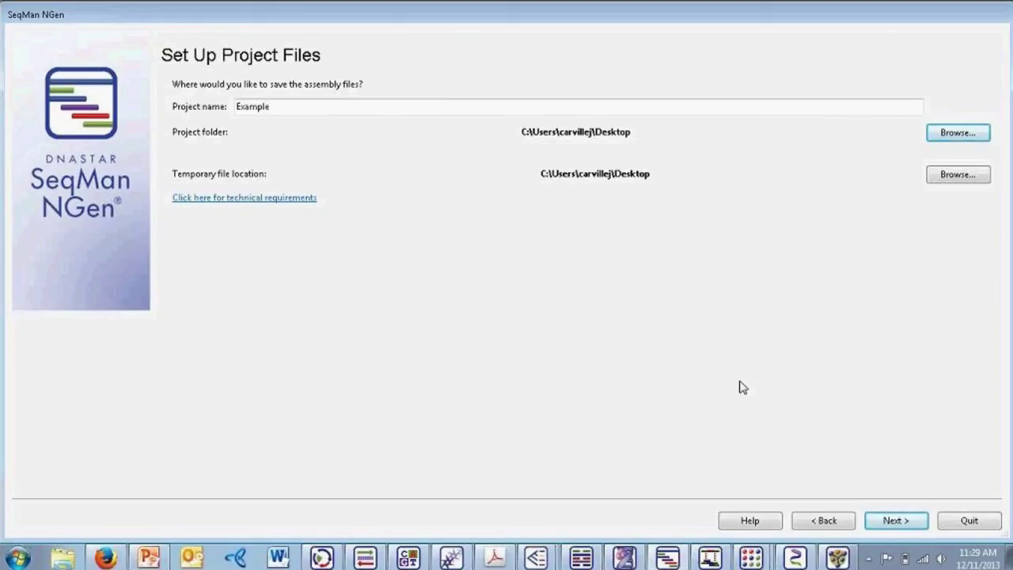
left_click(893, 521)
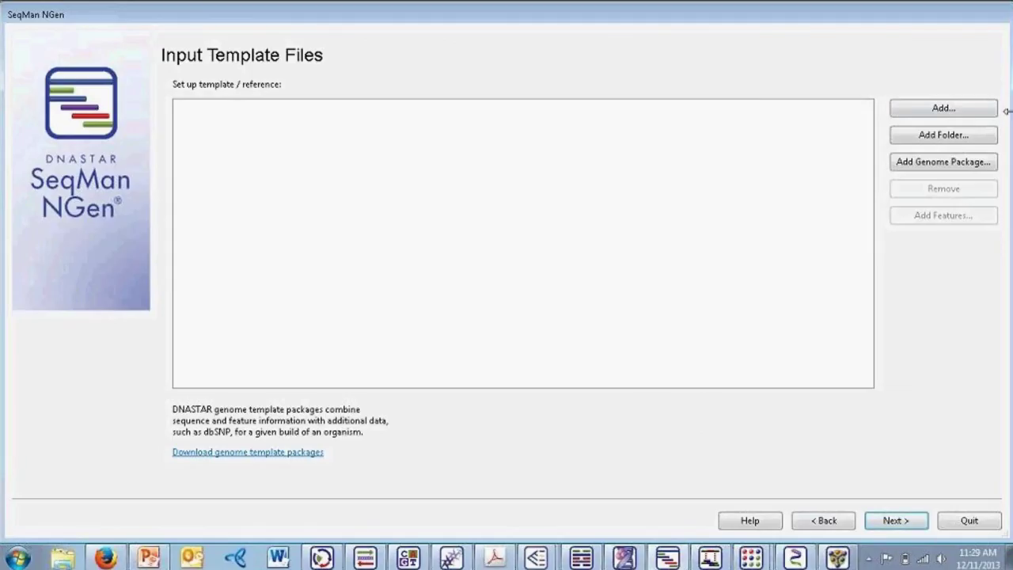
Step: Add the Protean 3D Survey folder from Documents as the template for the assembly
left_click(923, 136)
left_click(230, 129)
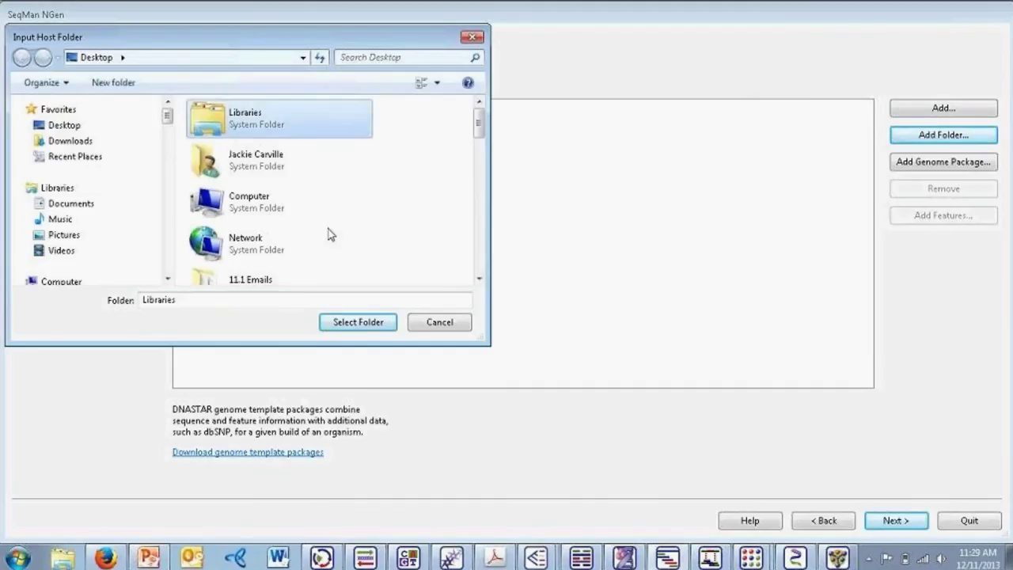
left_click(375, 321)
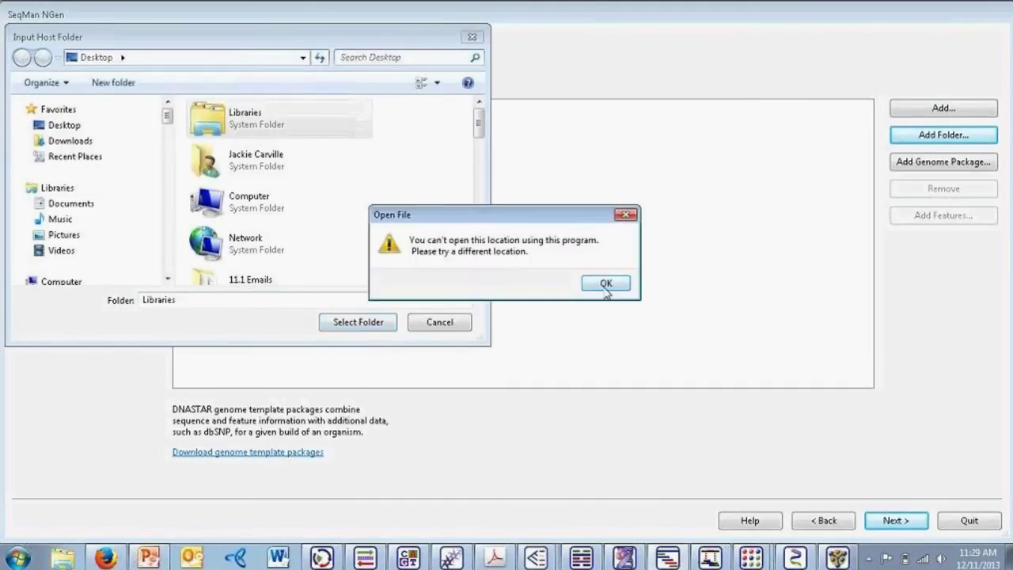
left_click(608, 287)
left_click(71, 205)
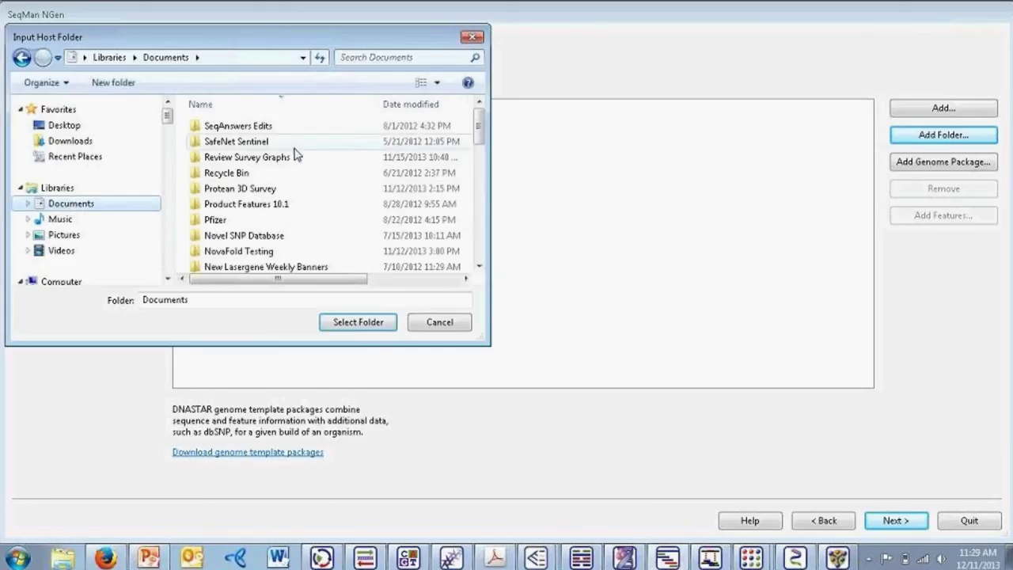
left_click(288, 189)
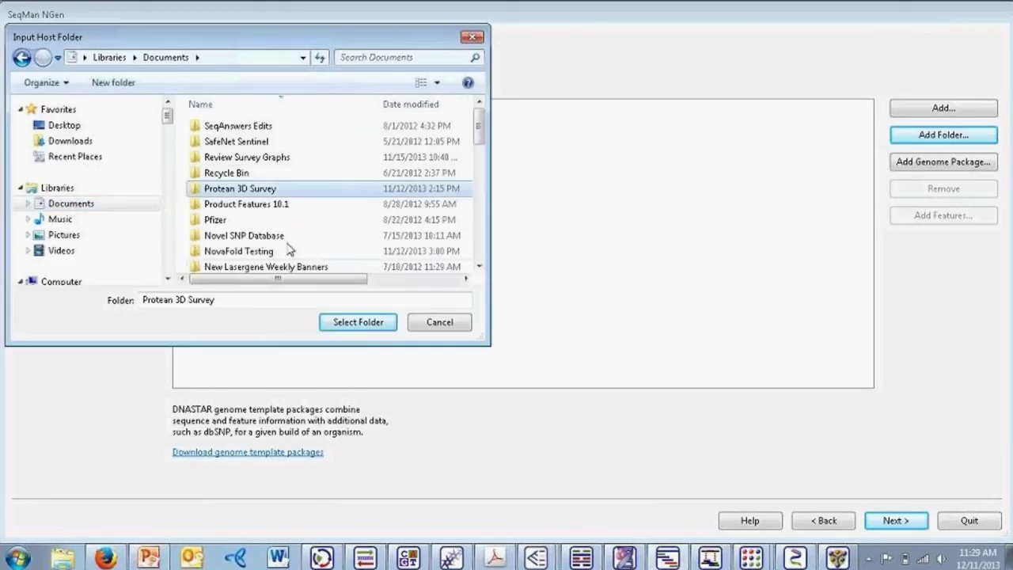
left_click(356, 322)
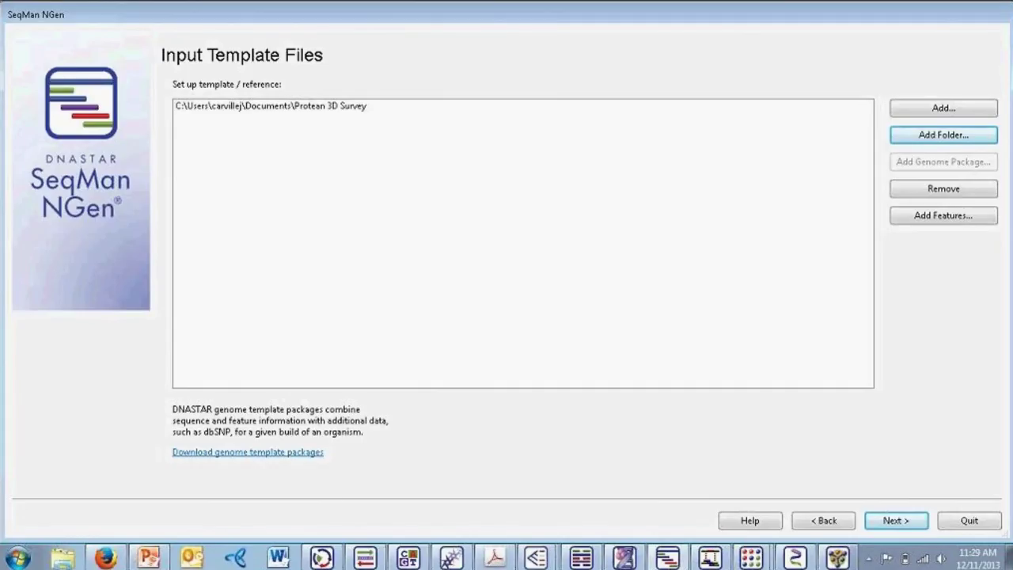
Step: Open the genome template package download page and examine the usage instructions and the available data packages by organism
left_click(255, 452)
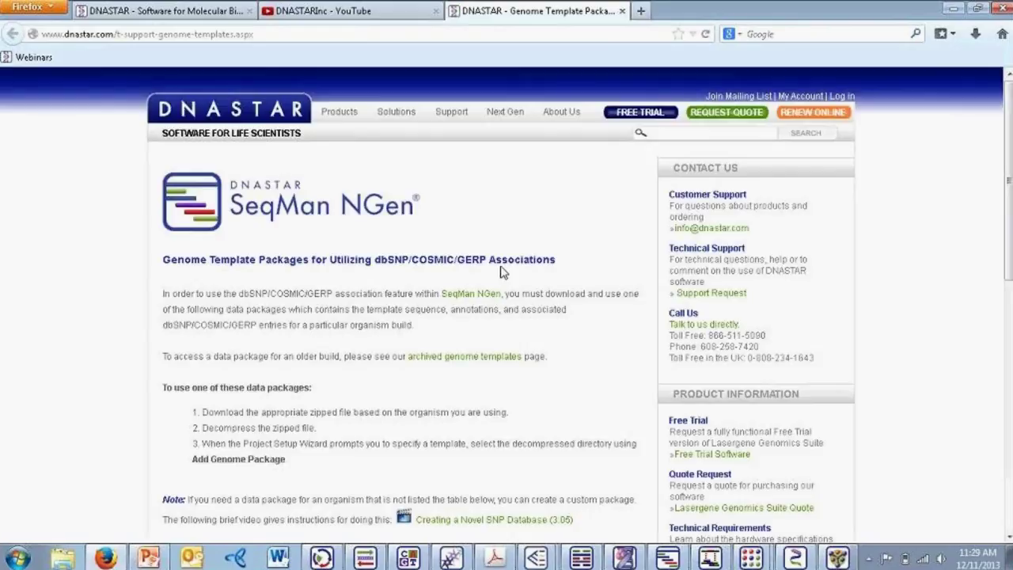
scroll(500, 272, "down", 3)
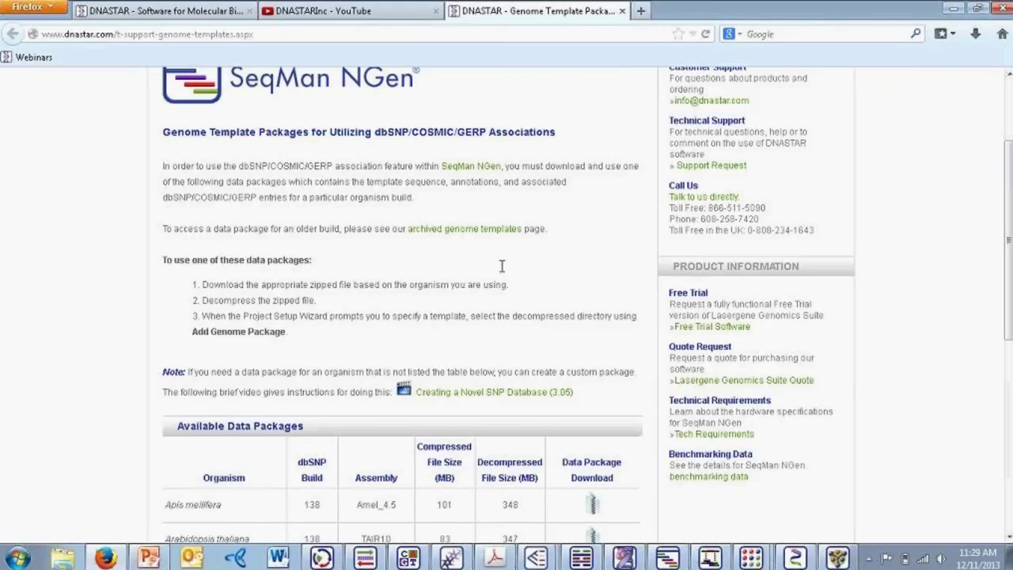
scroll(501, 266, "down", 7)
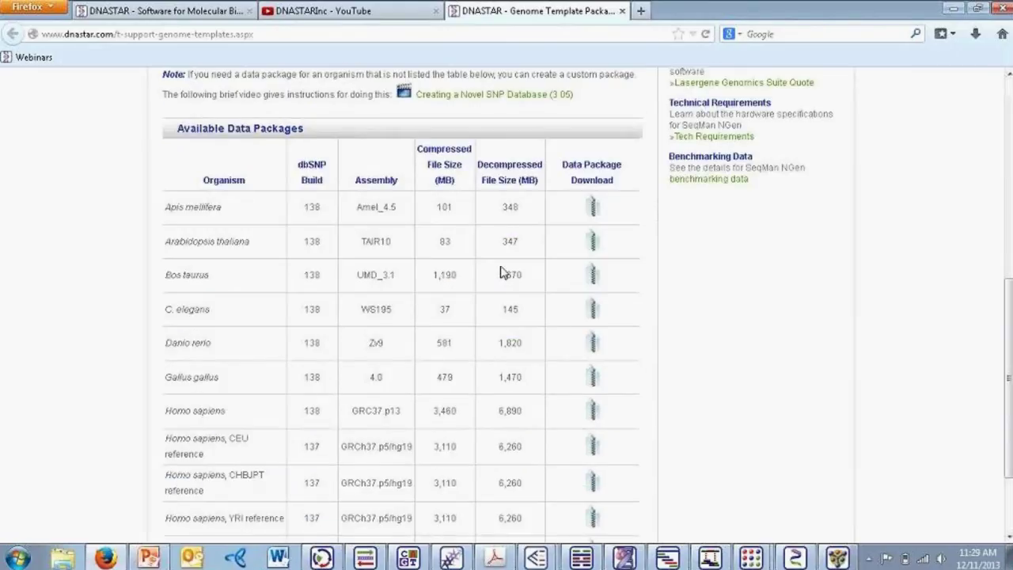
scroll(500, 272, "down", 2)
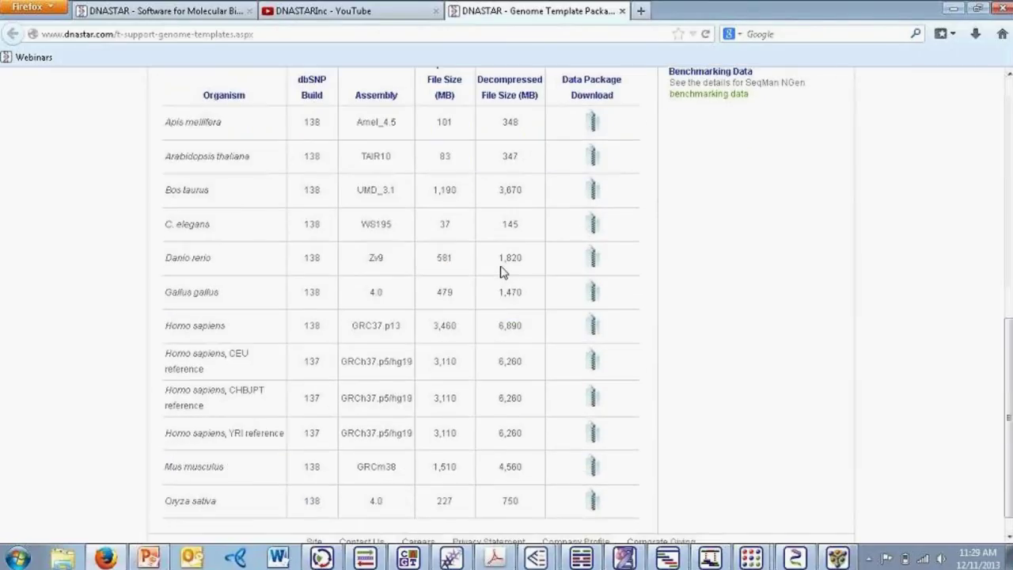
scroll(500, 272, "down", 1)
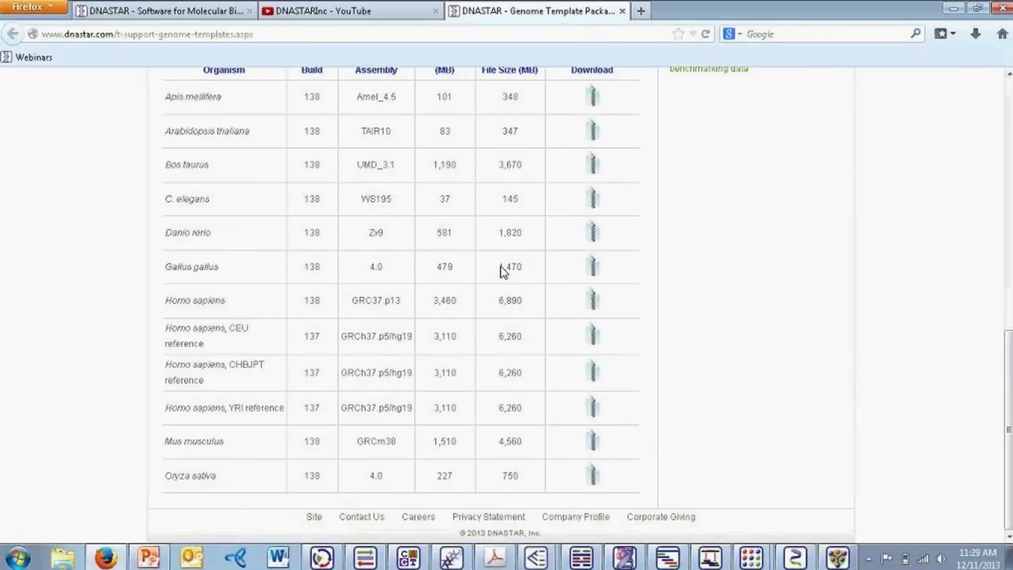
scroll(501, 271, "up", 1)
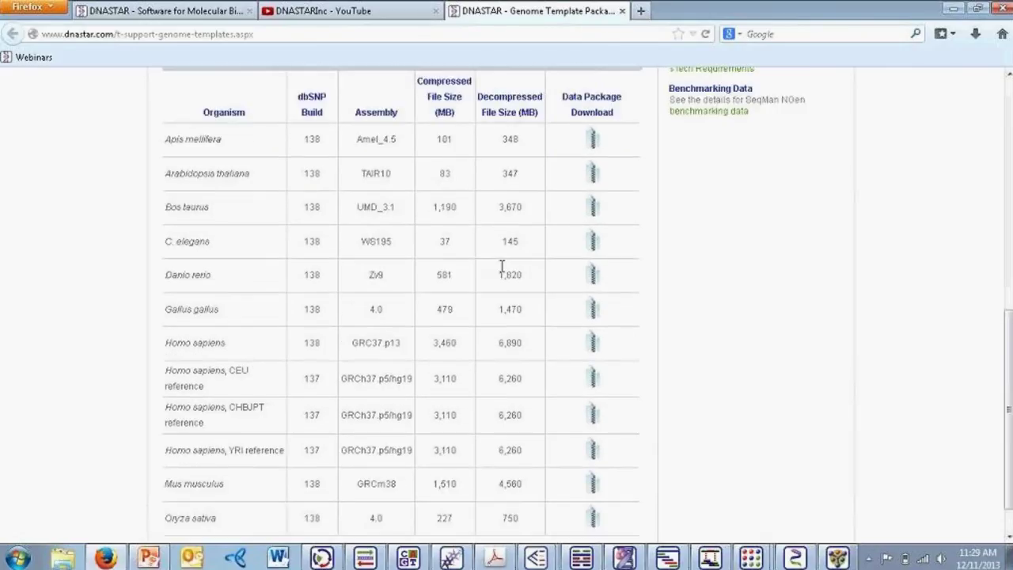
scroll(501, 269, "up", 7)
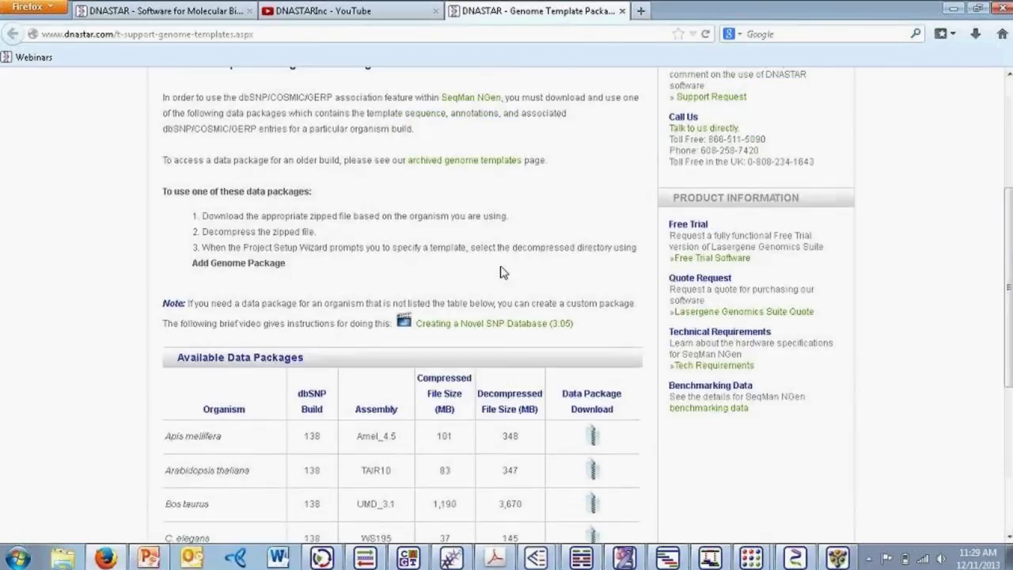
scroll(501, 273, "up", 1)
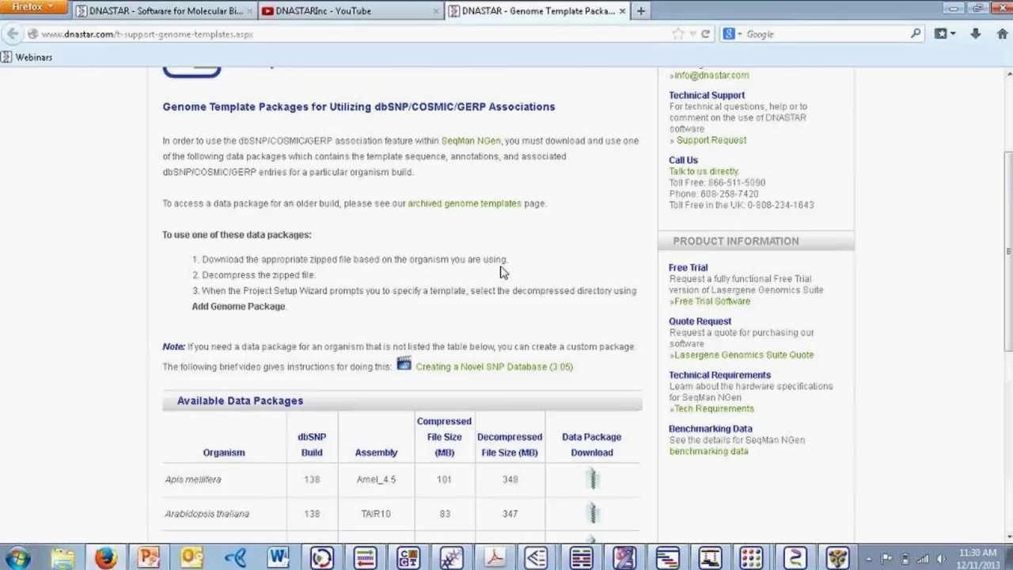
scroll(500, 273, "up", 1)
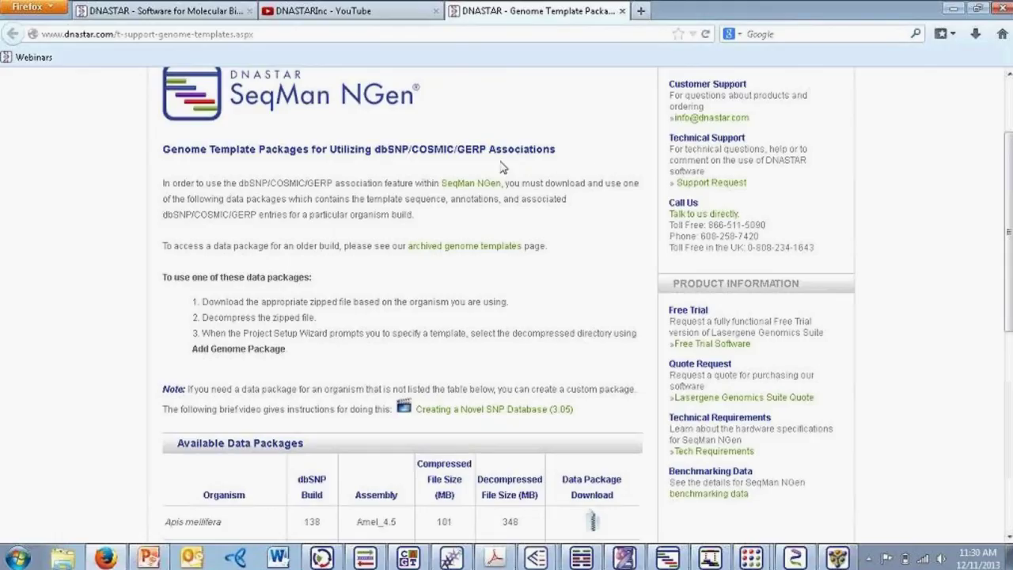
Step: Return to SeqMan NGen, continue to the input sequence files, and set the read technology to Illumina > 50 nt
left_click(665, 558)
left_click(892, 521)
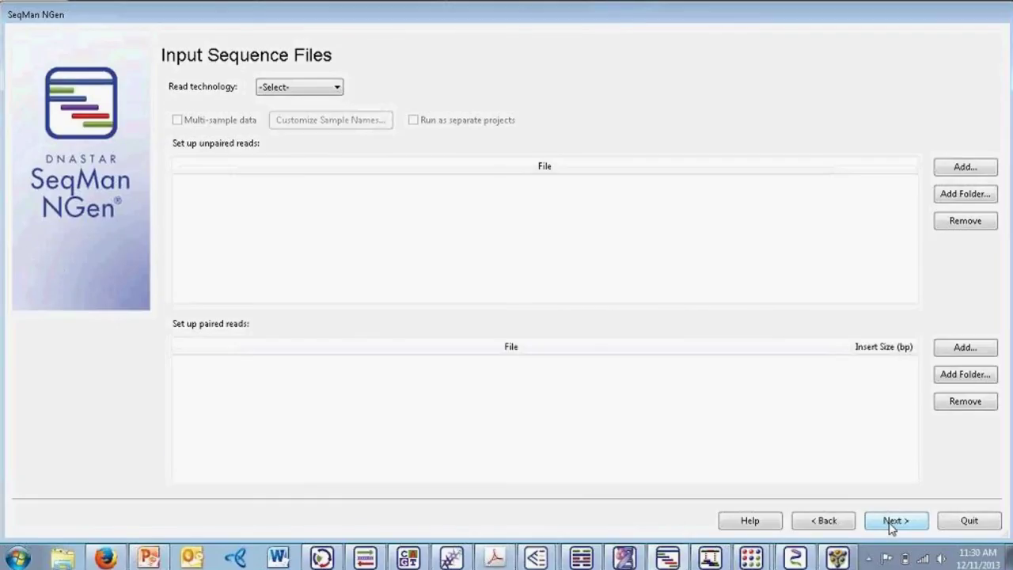
left_click(332, 90)
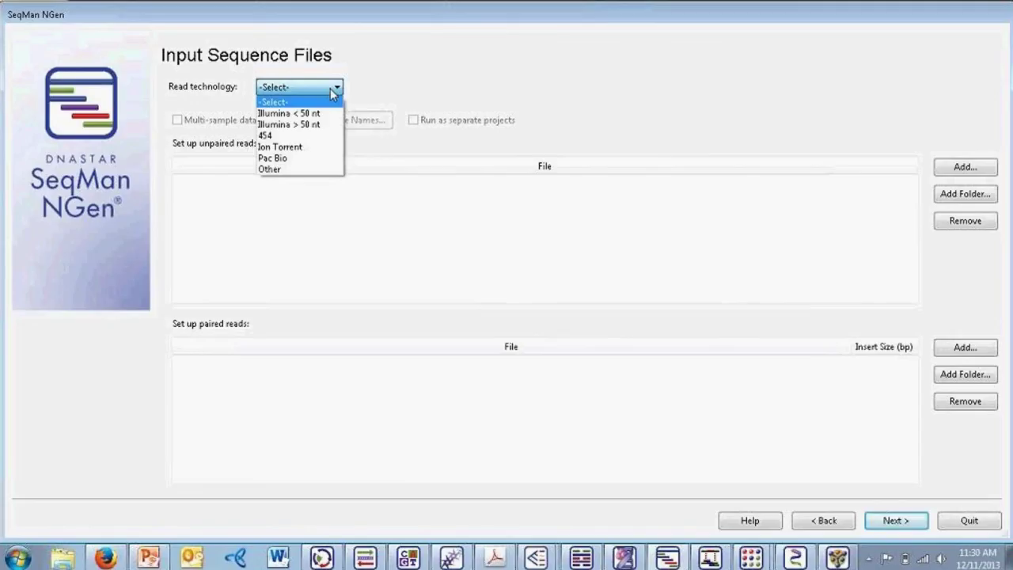
left_click(327, 129)
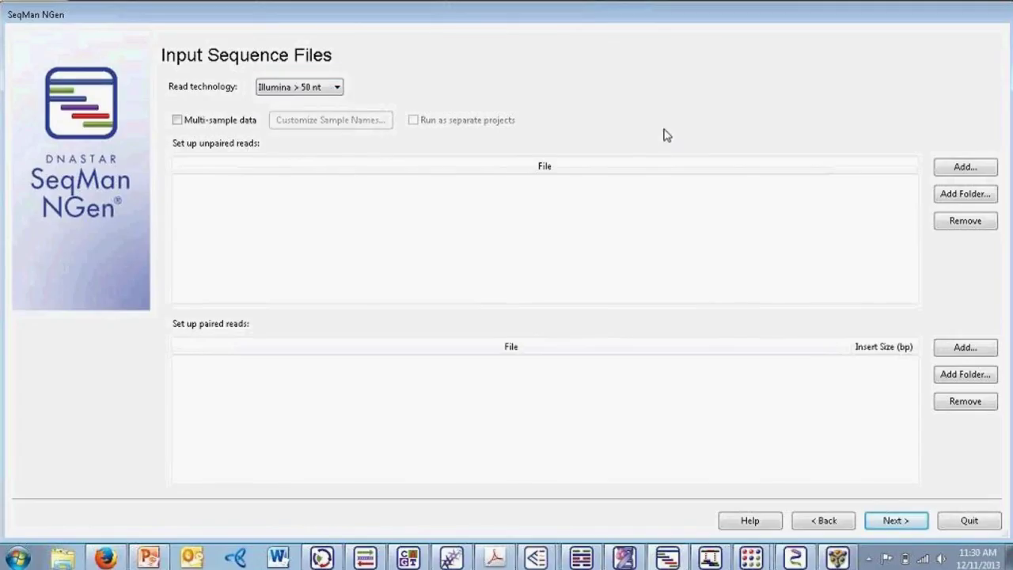
Step: Add DNASTAR List.txt from the Desktop as the unpaired reads file and continue to the assembly options
left_click(966, 166)
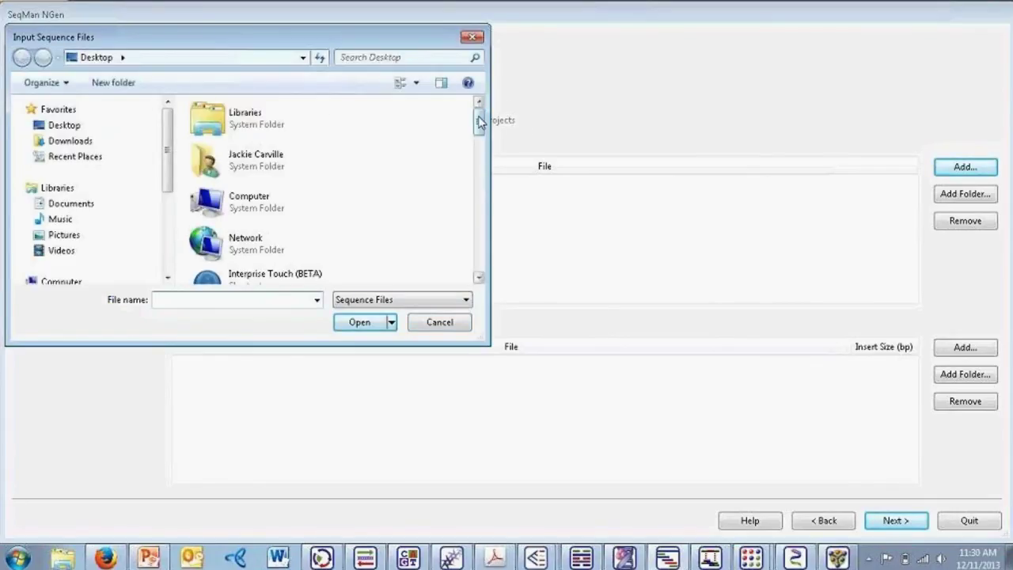
left_click_drag(480, 122, 487, 276)
left_click(265, 279)
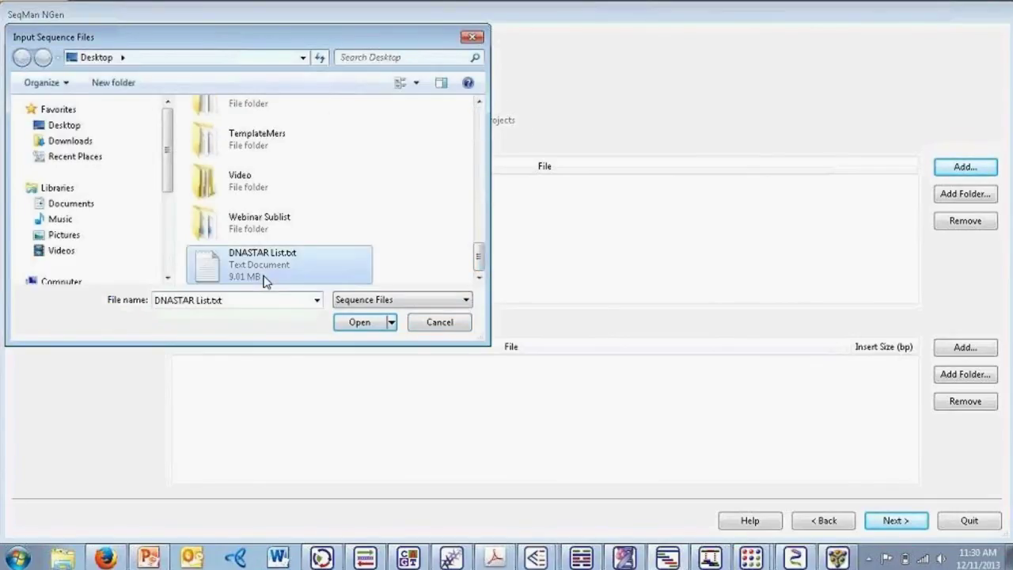
left_click(354, 322)
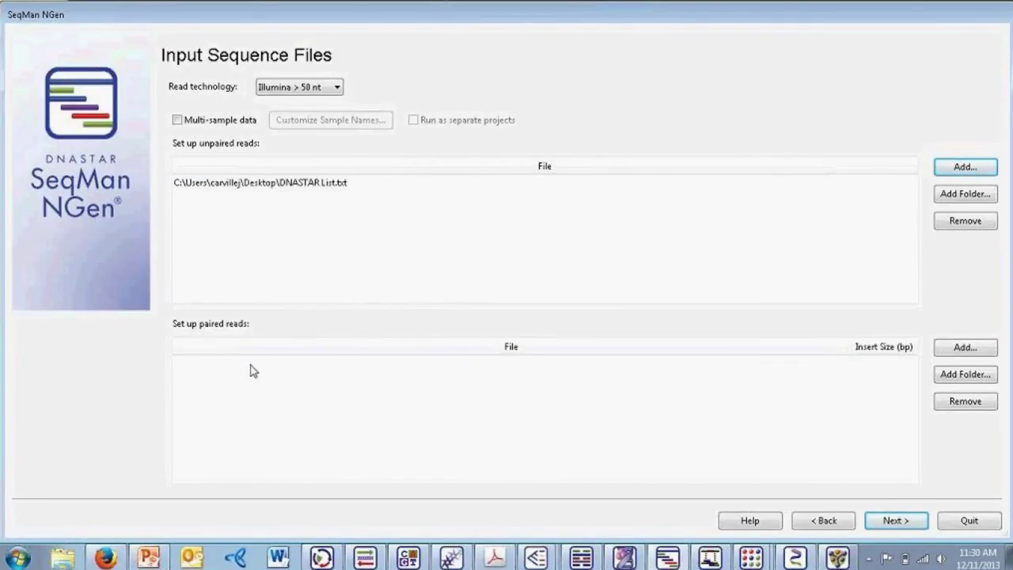
left_click(892, 522)
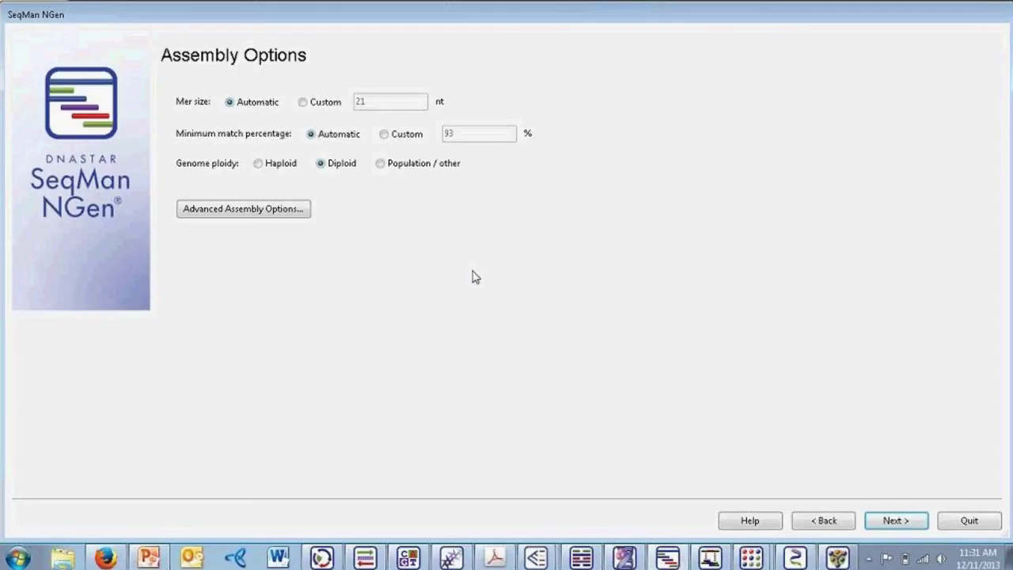
Step: Review the layout, alignment and SNP settings in the advanced assembly options, leaving them without saving changes
left_click(244, 215)
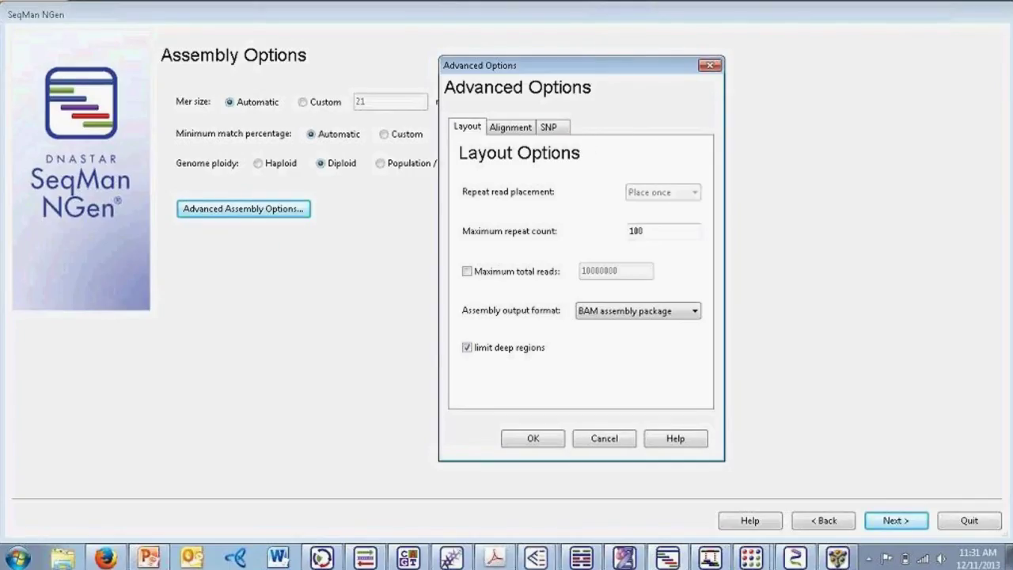
left_click(494, 129)
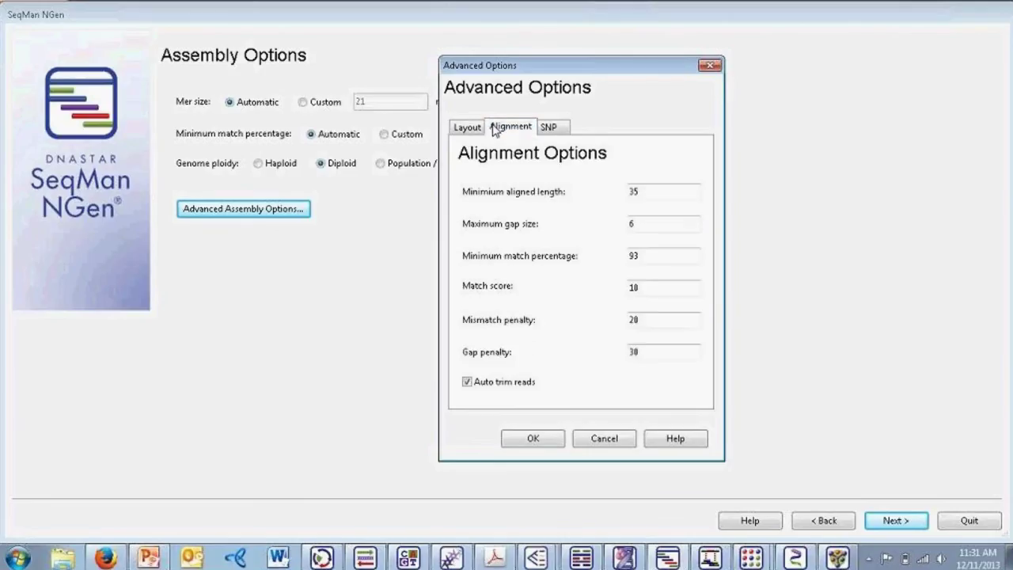
left_click(559, 131)
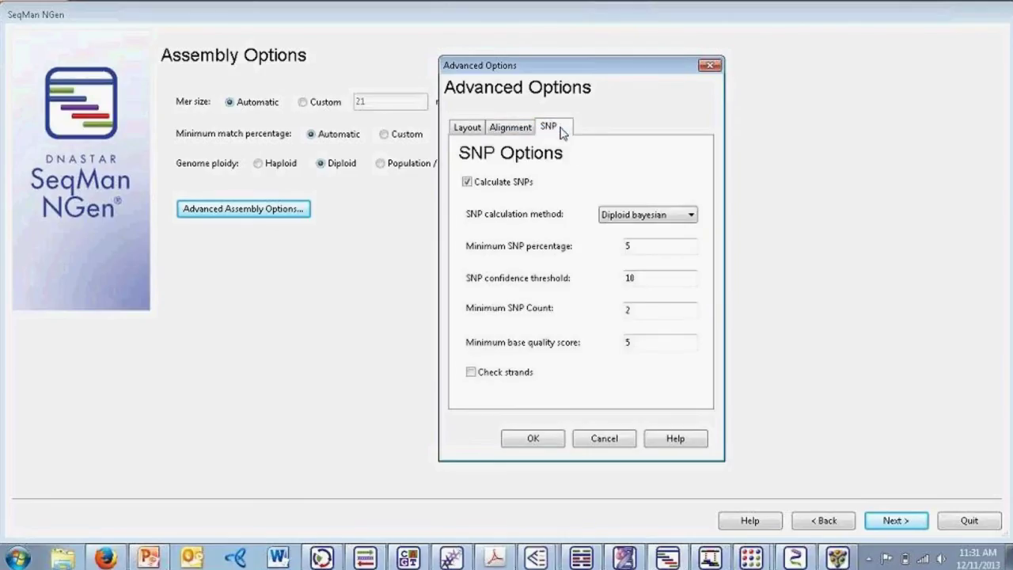
left_click(618, 444)
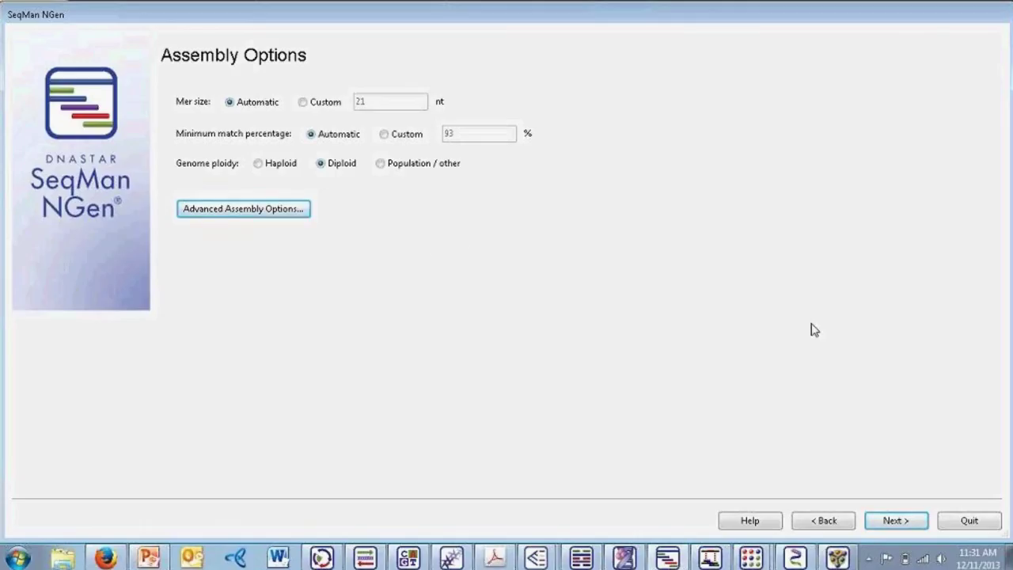
Step: Continue to the final assembly page and look through the generated Example.script
left_click(893, 520)
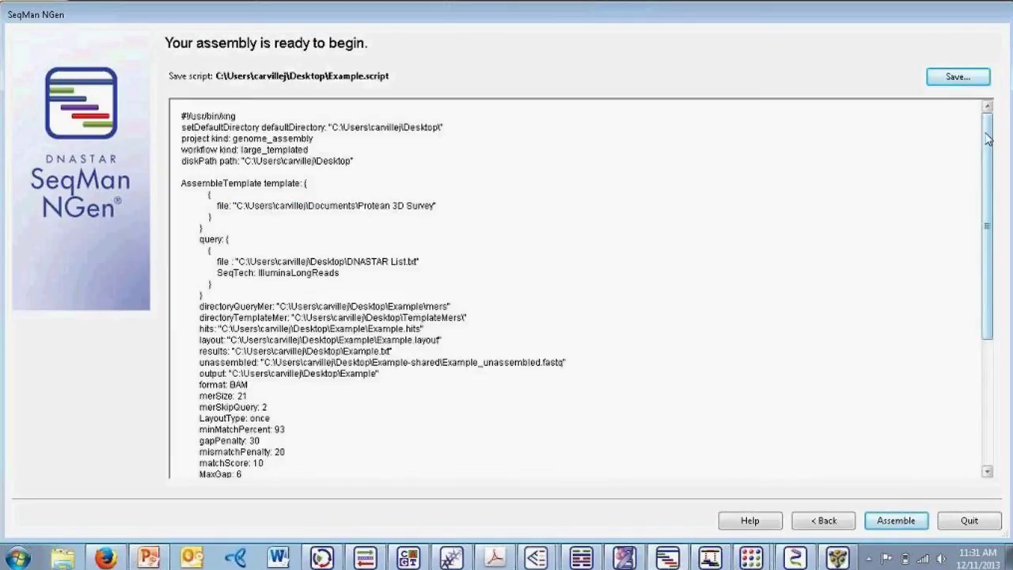
mouse_move(987, 167)
left_mouse_down()
mouse_move(985, 291)
mouse_move(990, 160)
left_mouse_up()
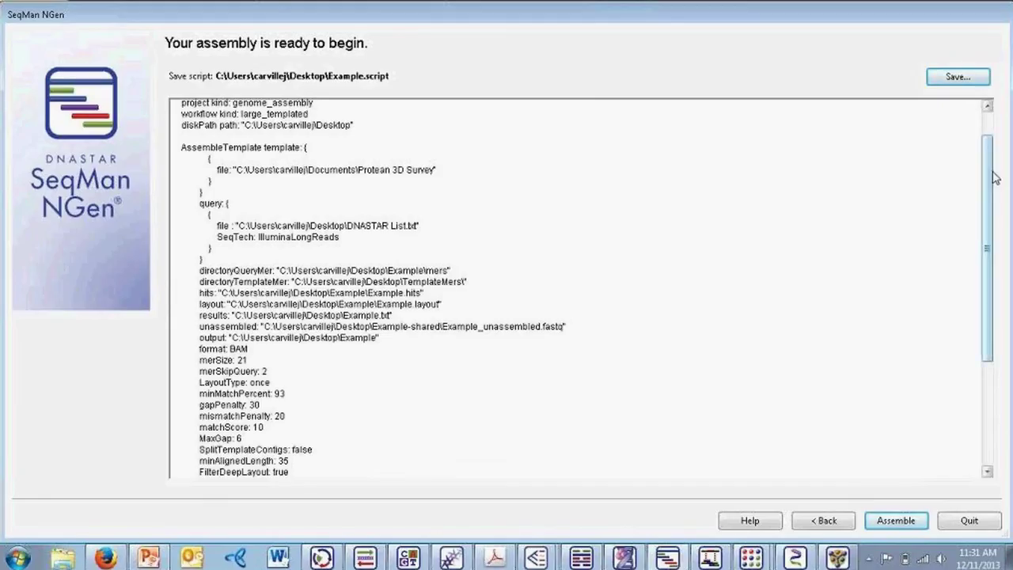
left_click_drag(994, 177, 996, 124)
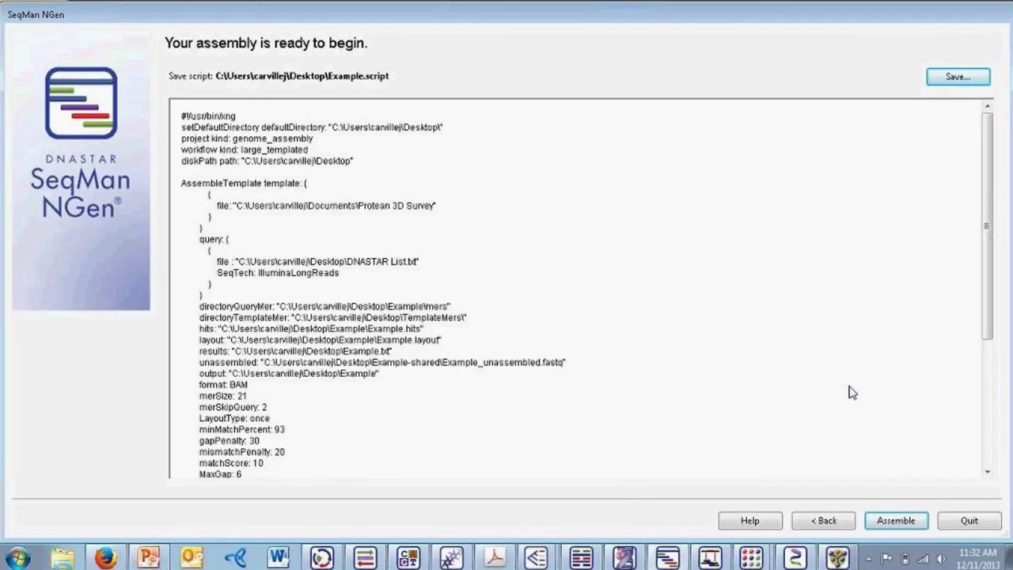
Step: Switch to SeqMan and view the alignment of NC_000001, followed by its Strategy view
mouse_move(707, 560)
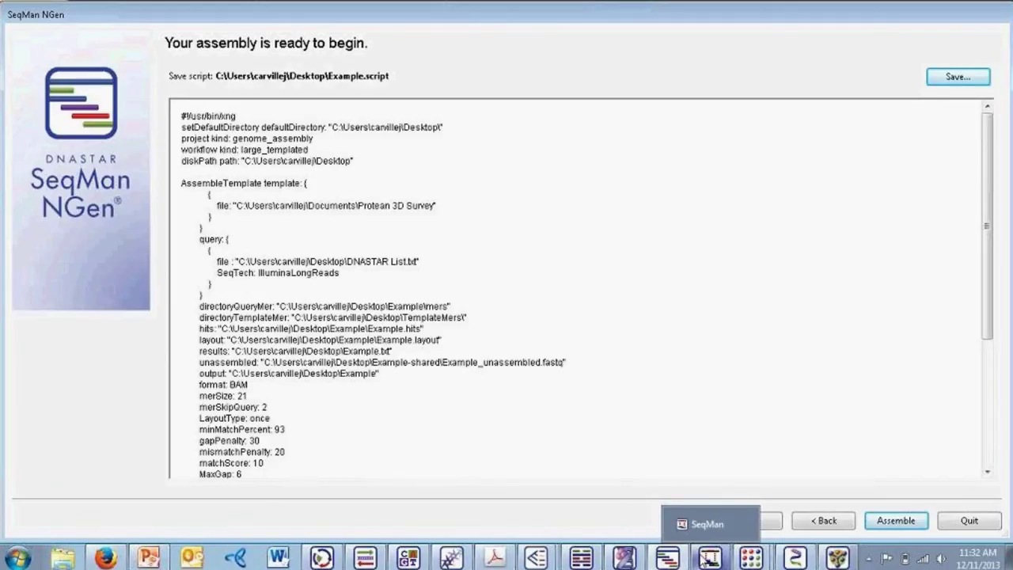
left_click(708, 560)
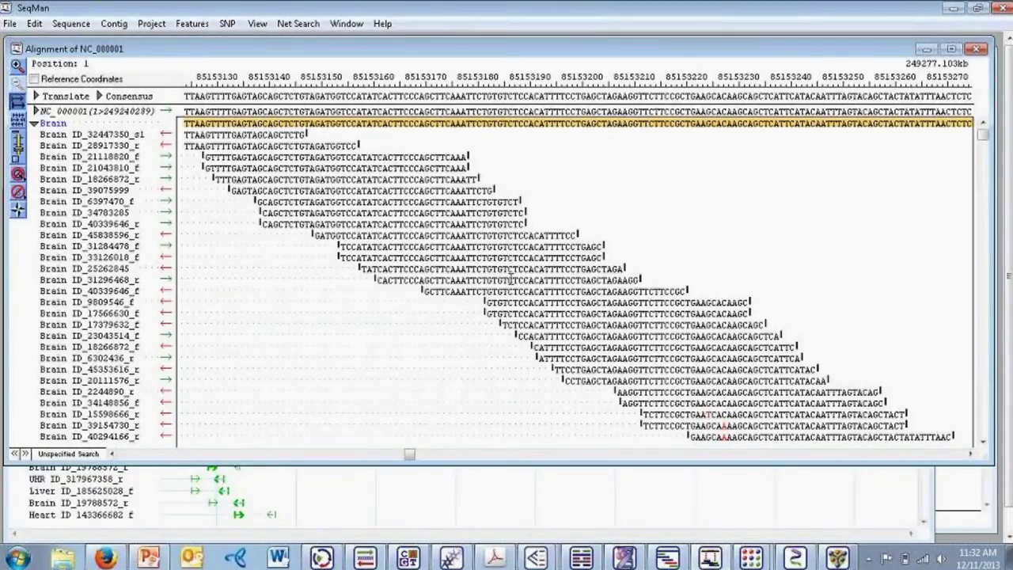
left_click(321, 494)
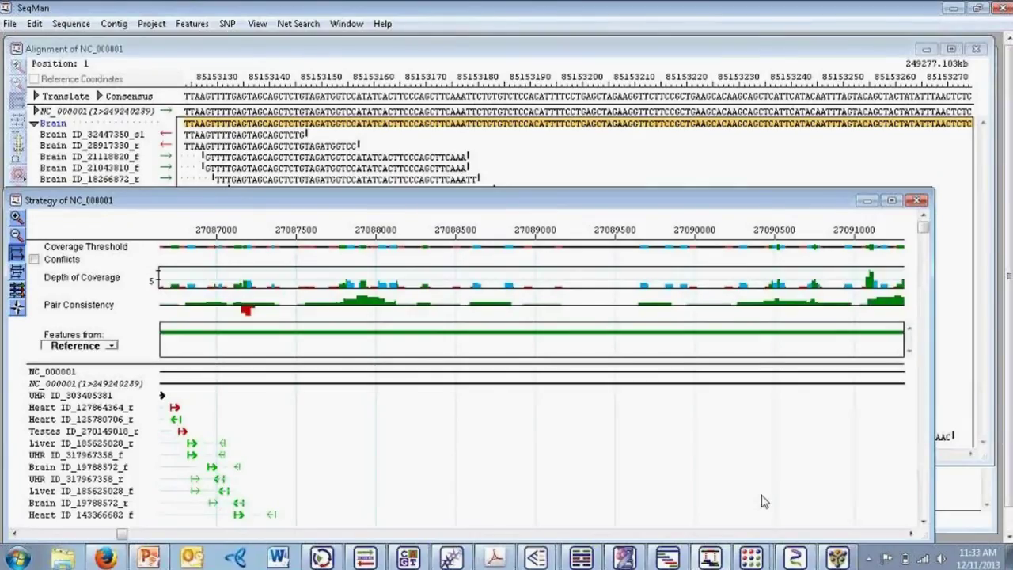
Step: Switch to ArrayStar and QSeq to view the available project types, and bring up the HumanExome8 project's experiment list
left_click(751, 558)
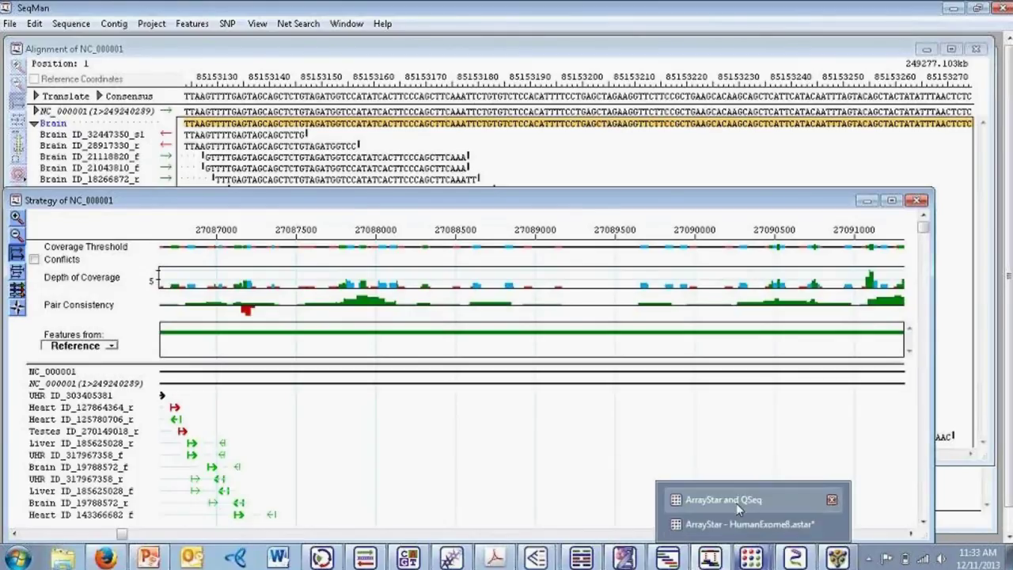
left_click(736, 499)
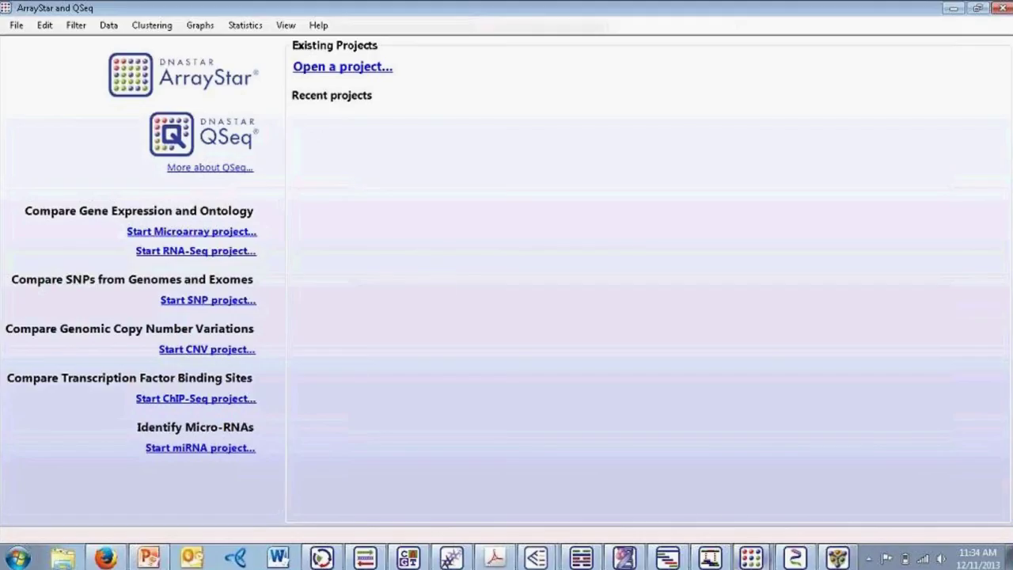
mouse_move(750, 558)
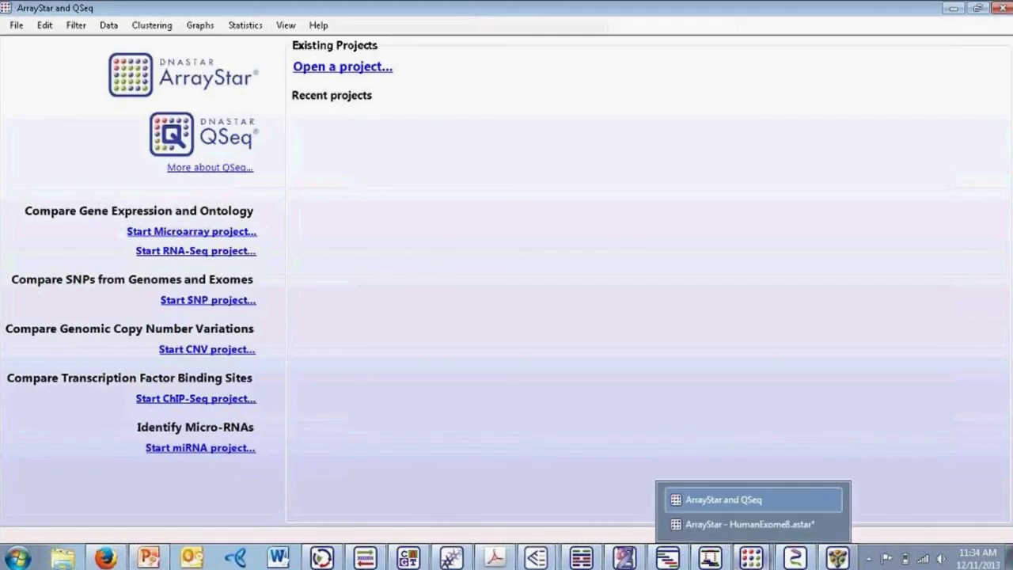
left_click(721, 524)
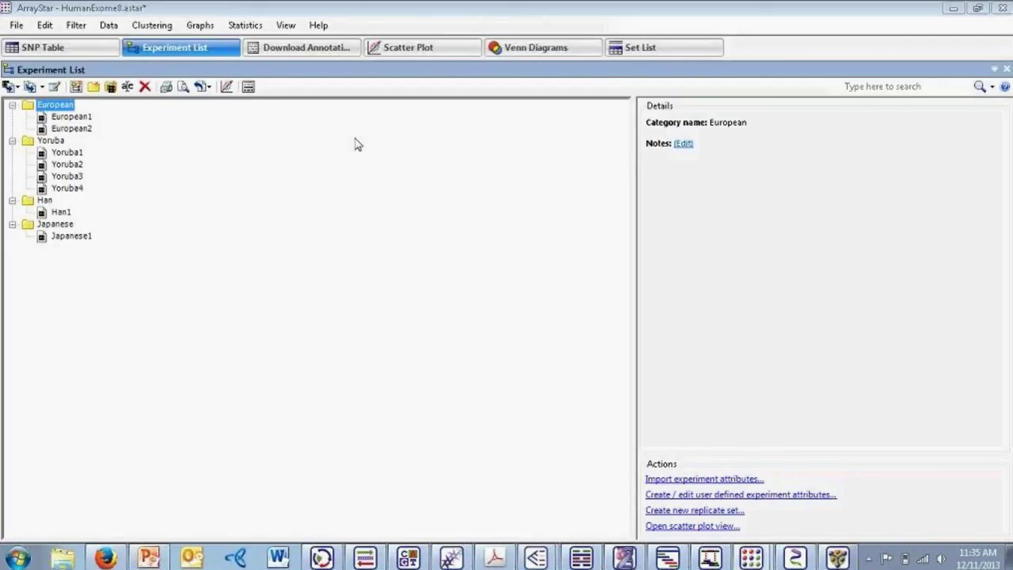
Step: View the HumanExome8 project's scatter plot, gene set list and Venn diagram
left_click(421, 50)
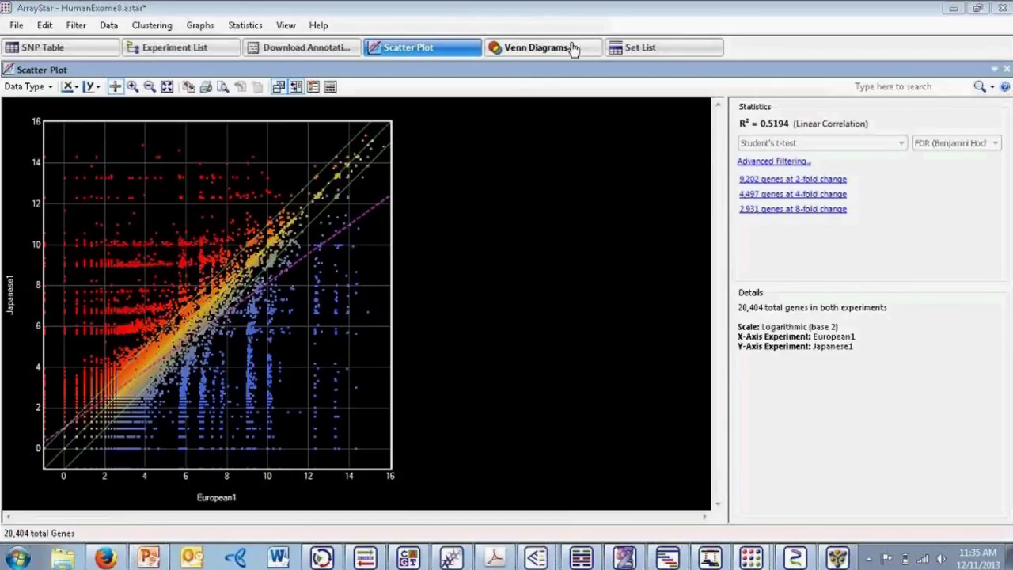
left_click(642, 53)
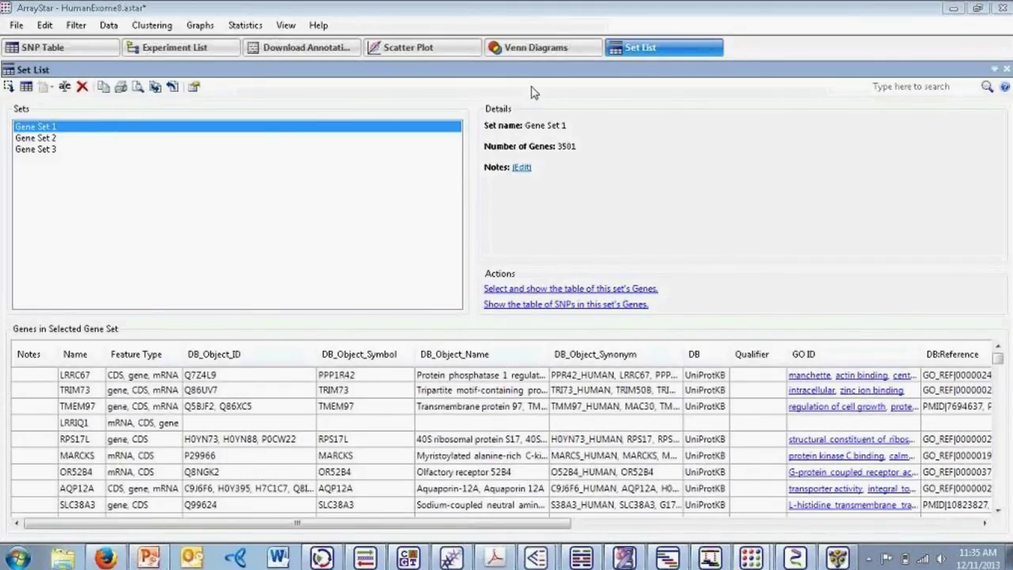
left_click(532, 51)
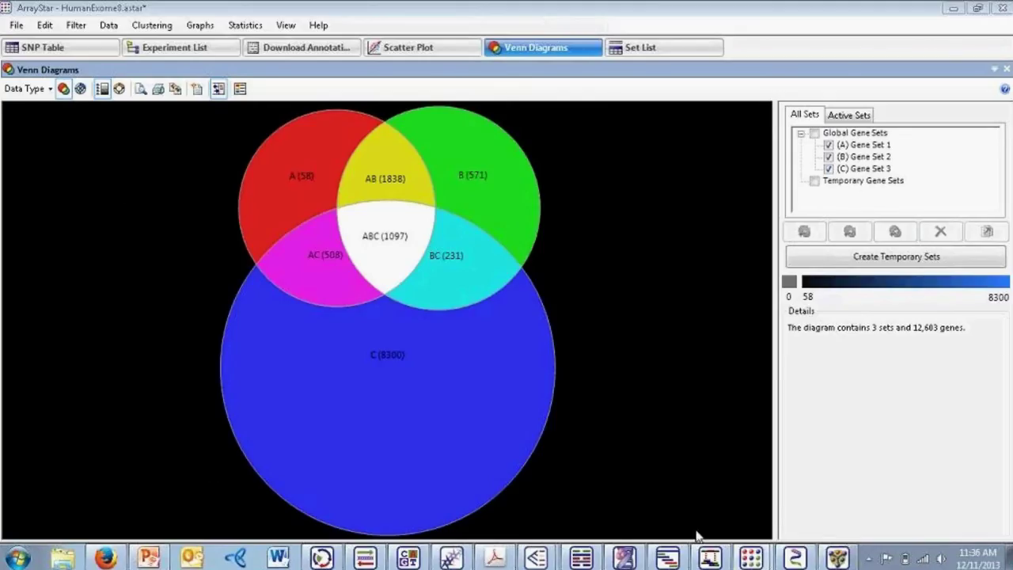
Step: Switch to Protean and add another Jameson-Wolf Antigenic Index plot beneath the hydrophobicity plot in the Human Calmodulin document
left_click(796, 559)
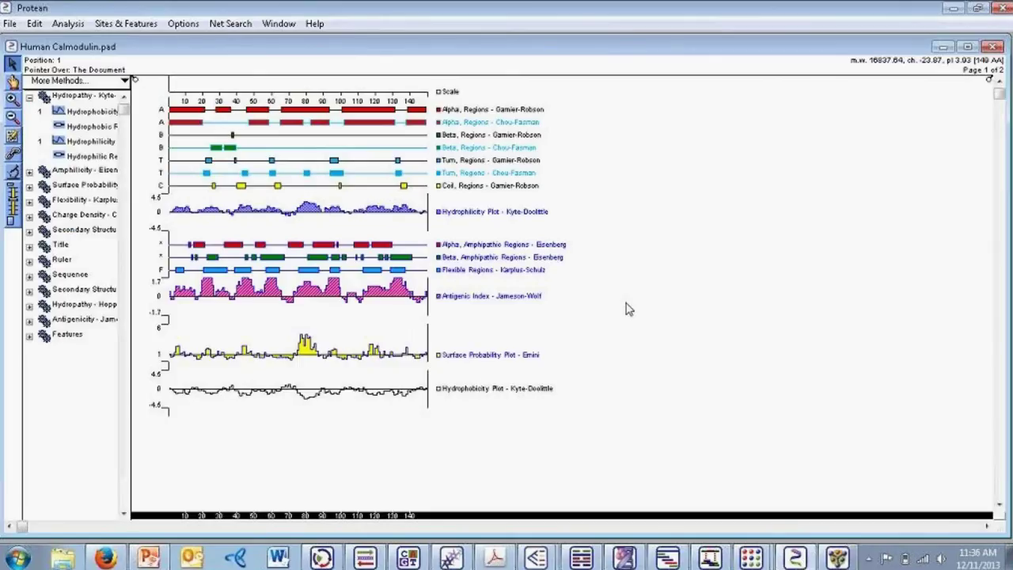
mouse_move(625, 308)
left_click(29, 321)
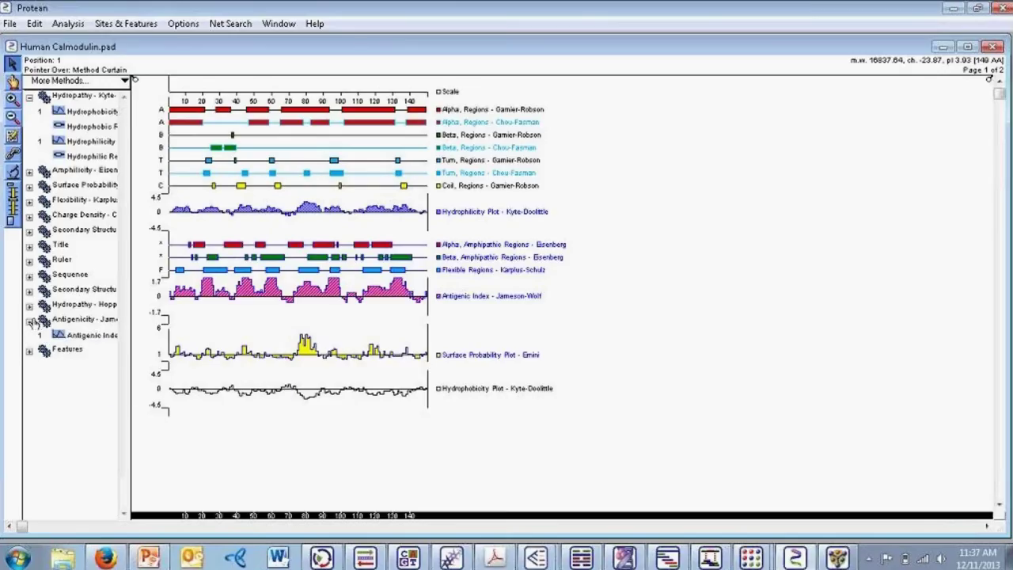
left_click(93, 336)
left_click_drag(214, 390, 294, 448)
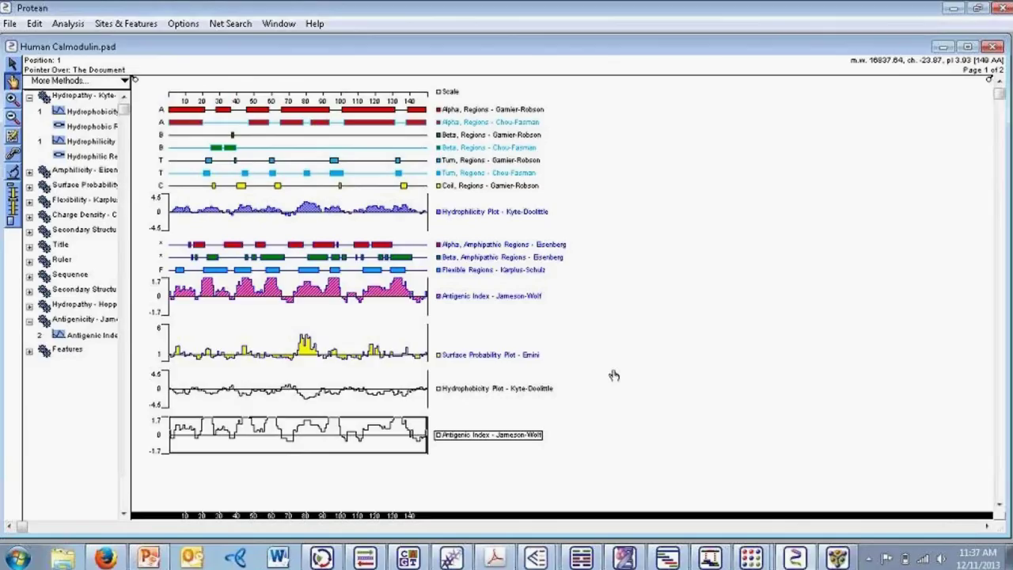
mouse_move(614, 375)
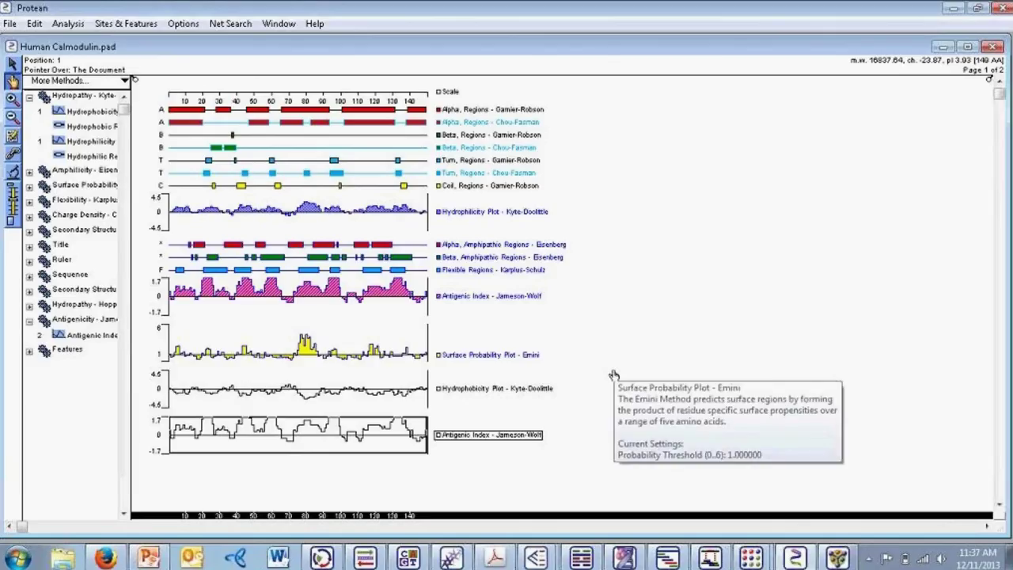
Step: Switch to Protean 3D, rotate and zoom in on the 7TIM structure, and reset its view
mouse_move(837, 556)
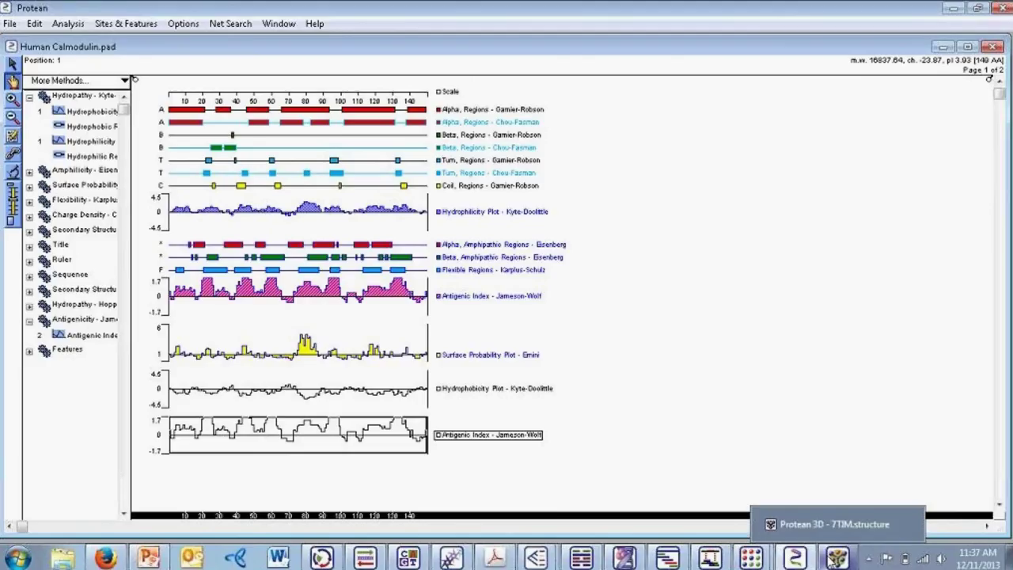
left_click(835, 524)
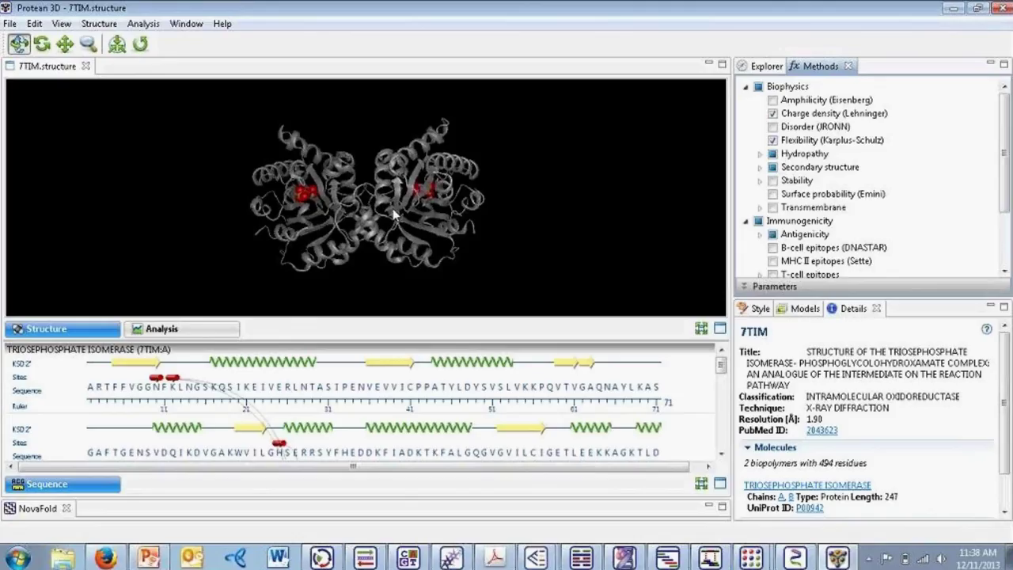
left_click_drag(404, 211, 237, 186)
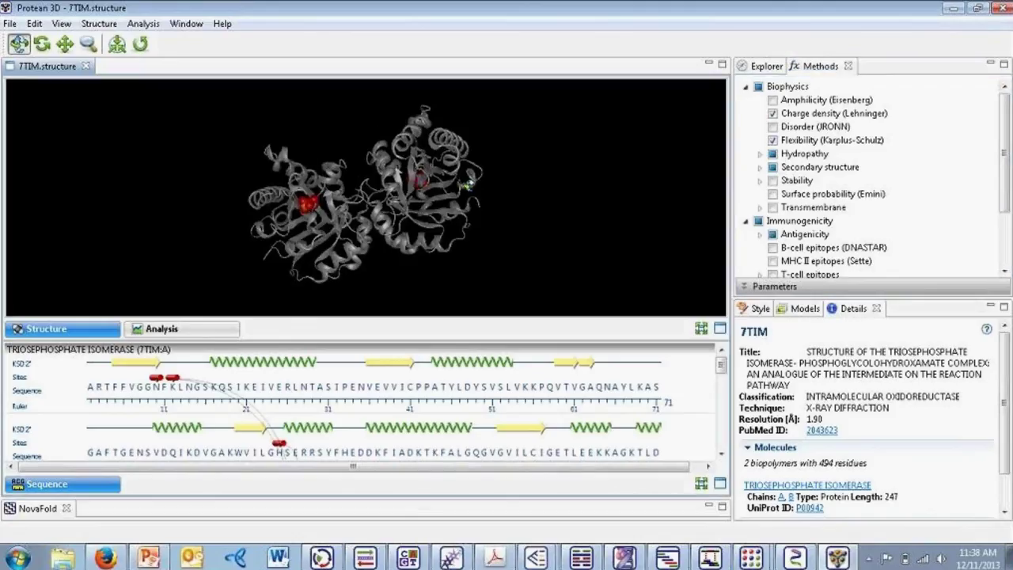
left_click(87, 44)
left_click_drag(310, 184, 368, 101)
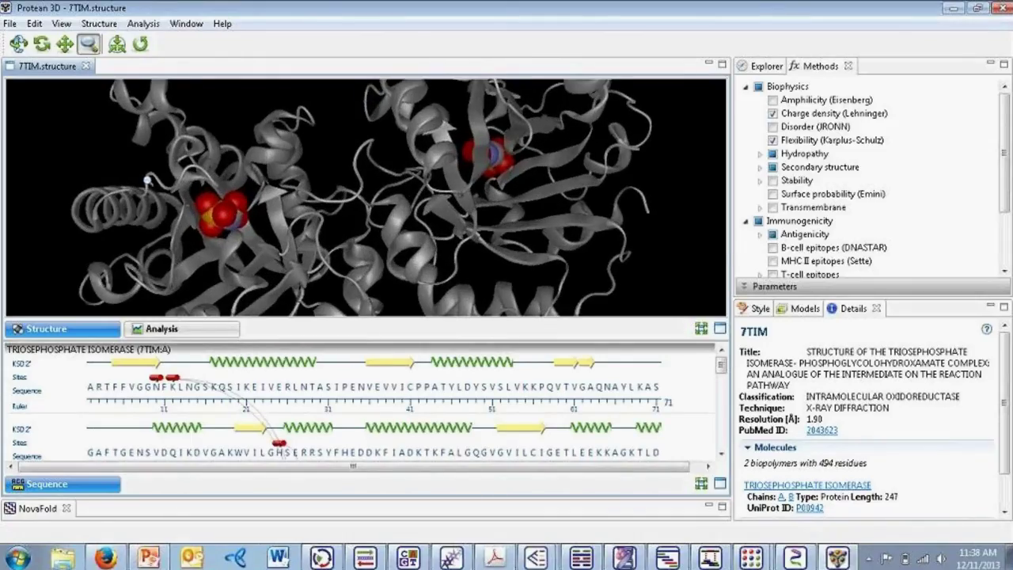
left_click(141, 44)
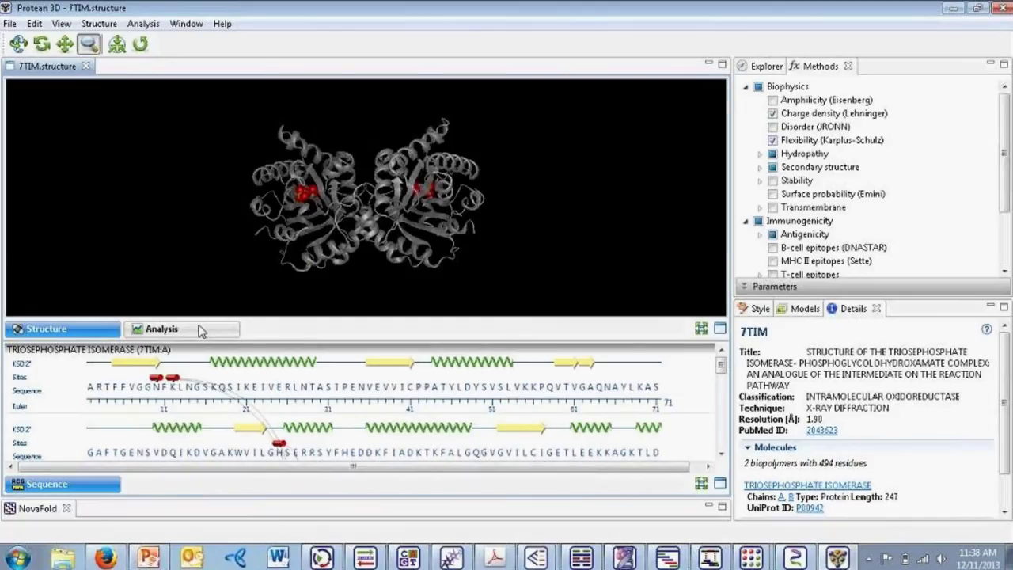
Step: Show the analysis tracks for 7TIM and enlarge their pane by shrinking the sequence view
left_click(200, 330)
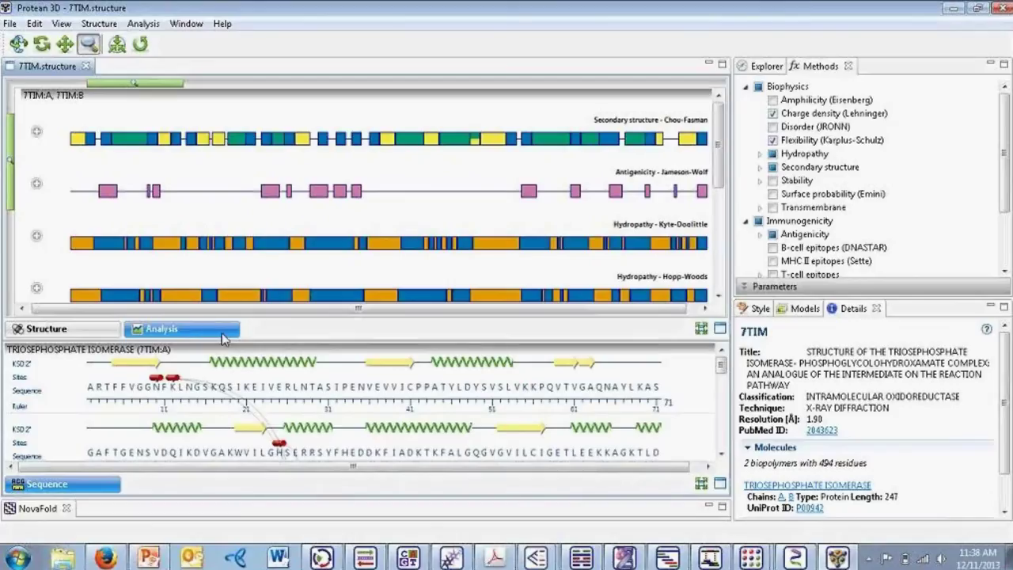
left_click_drag(349, 339, 358, 422)
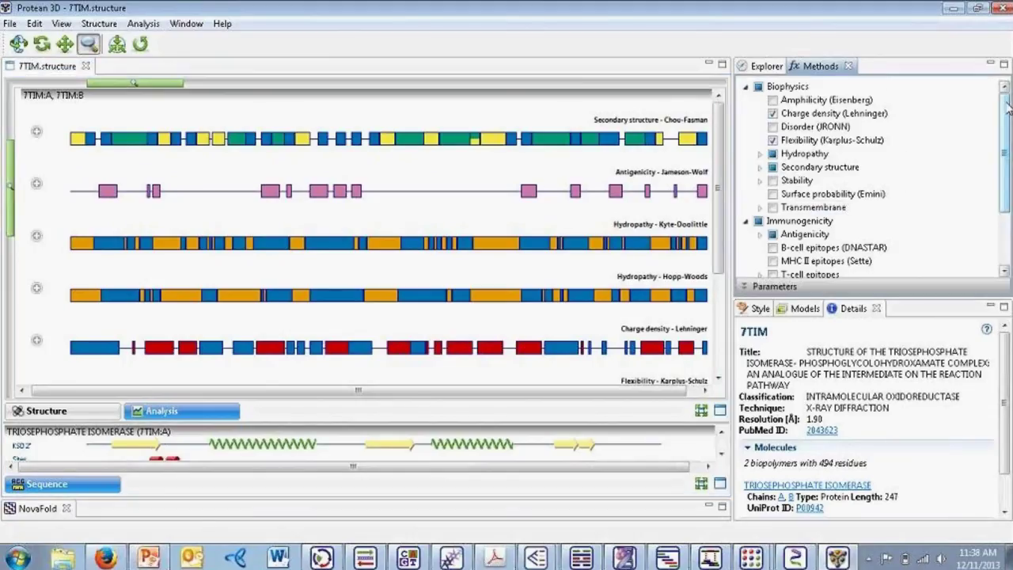
Step: Add the DNASTAR B-cell epitopes prediction to the 7TIM analysis tracks and expand it down to the 7TIM:A antigenic score plots
left_click_drag(1007, 107, 1006, 147)
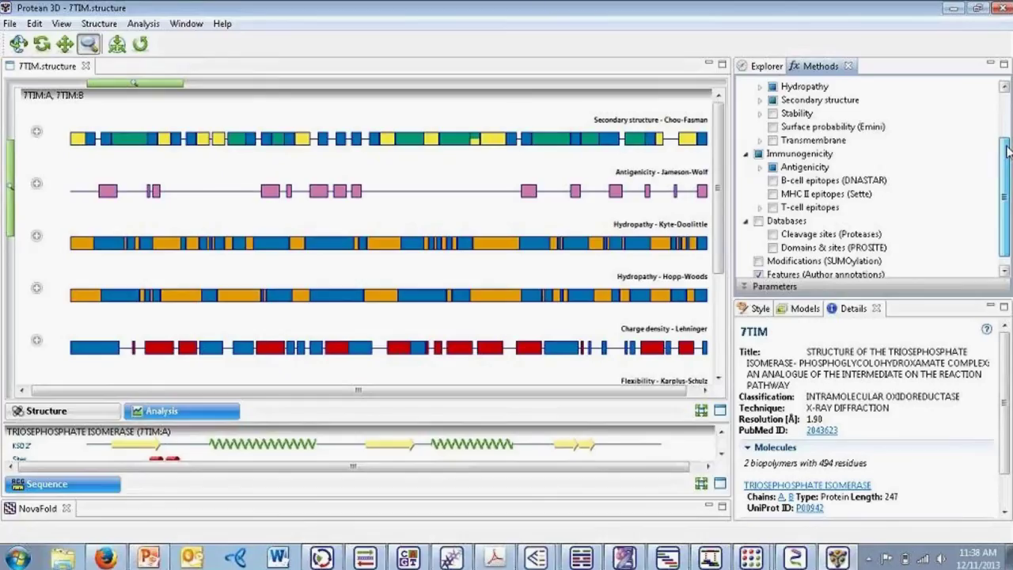
left_click(773, 181)
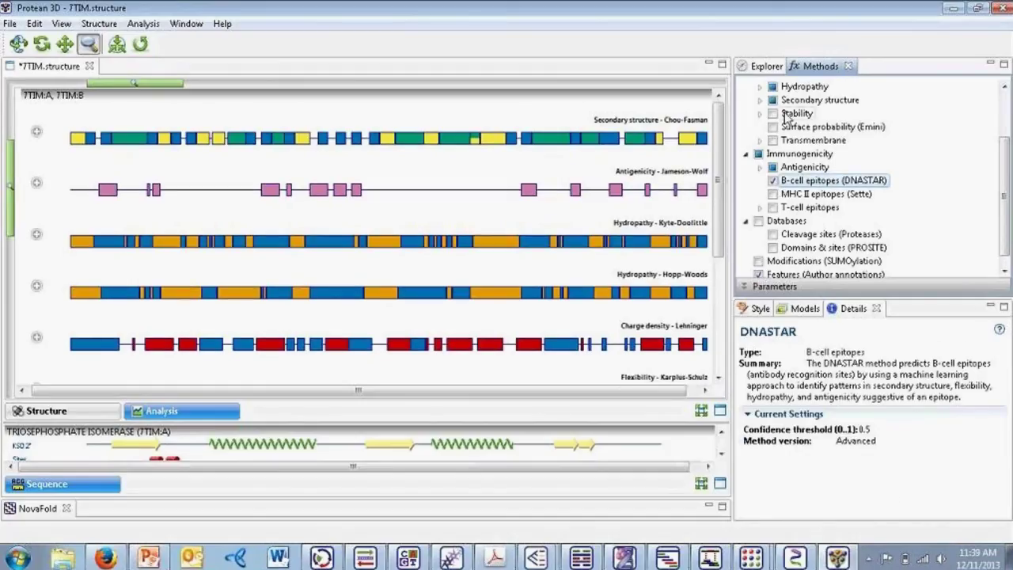
left_click_drag(722, 147, 723, 244)
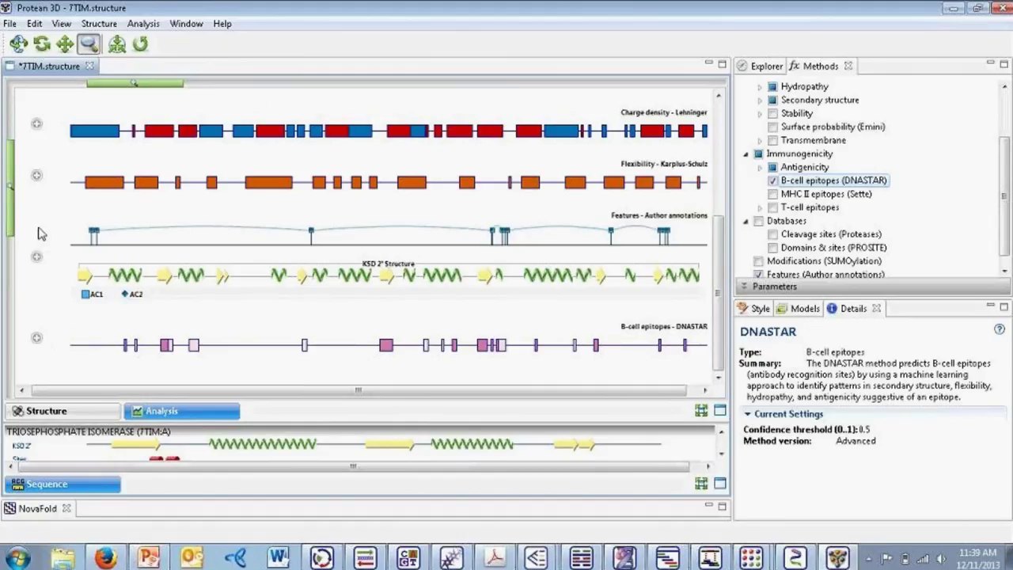
left_click(37, 340)
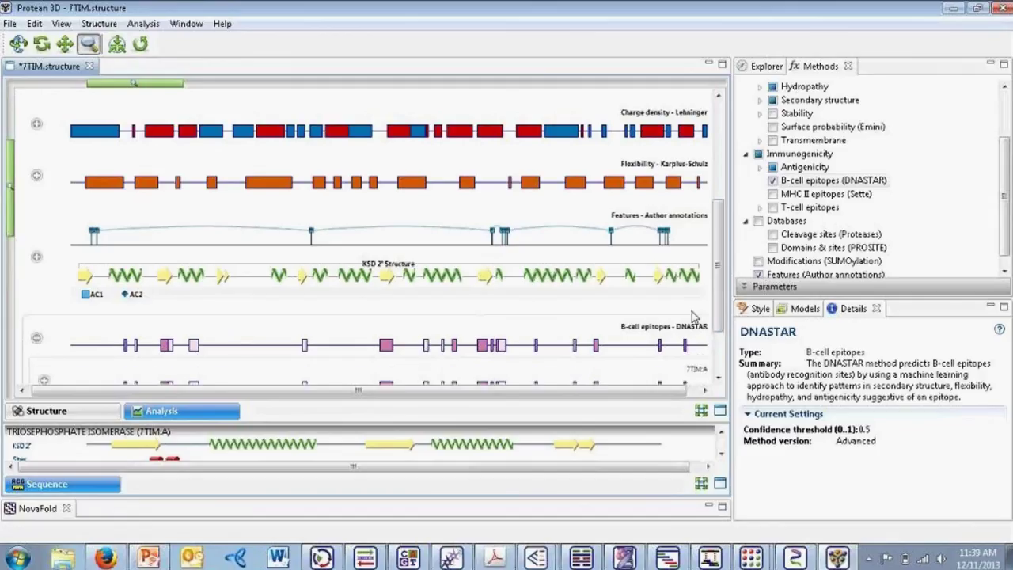
scroll(718, 302, "down", 2)
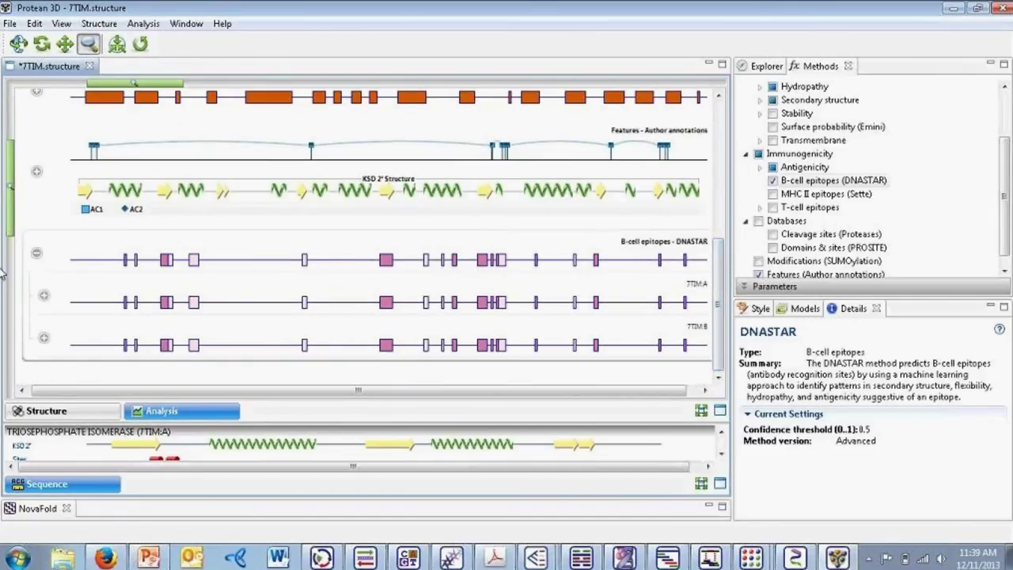
left_click(45, 296)
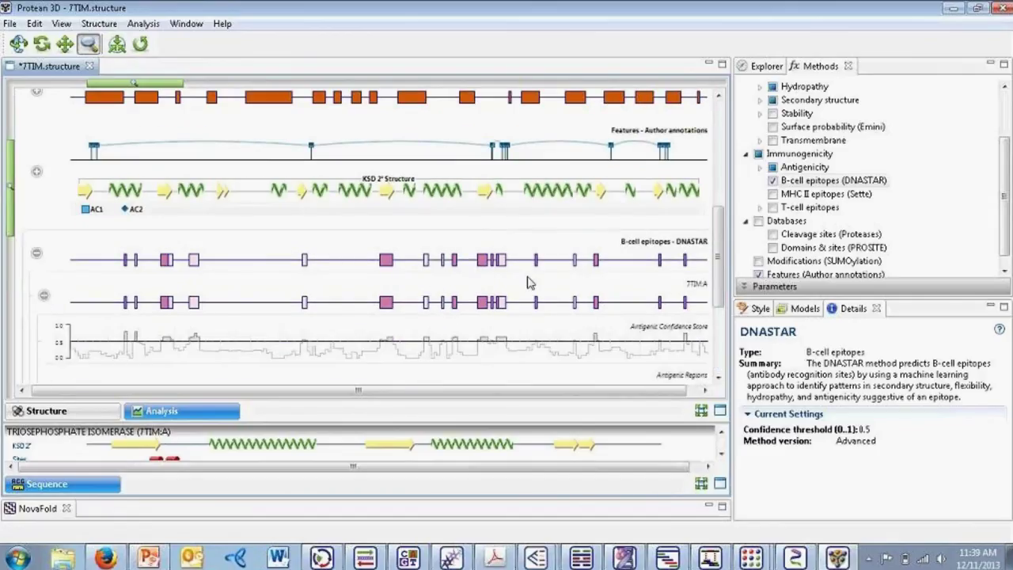
left_click_drag(724, 248, 724, 314)
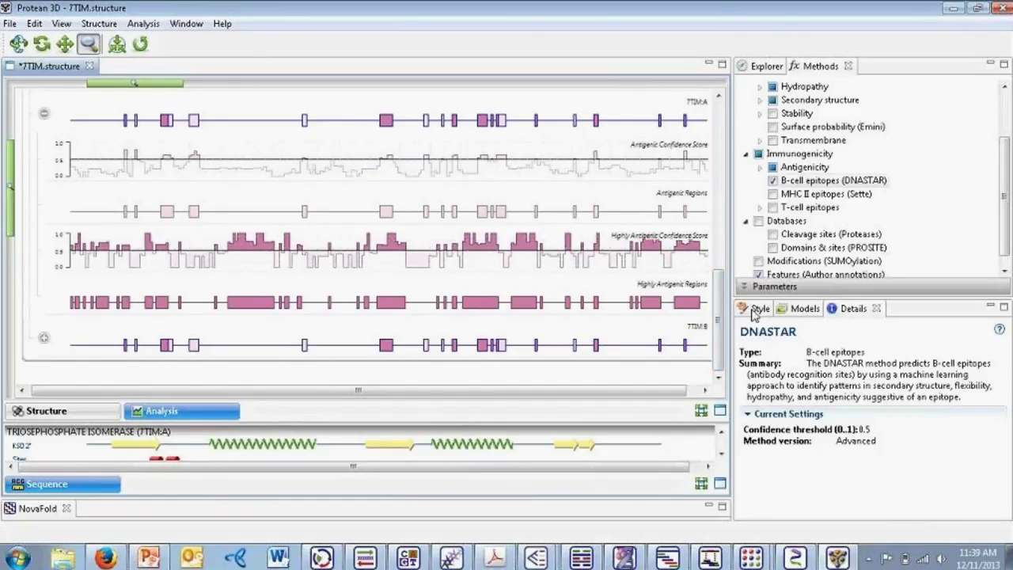
Step: Show the 7TIM structure and change its backbone rendering to Ball and stick, Ribbon (solid) and finally Points
left_click(756, 309)
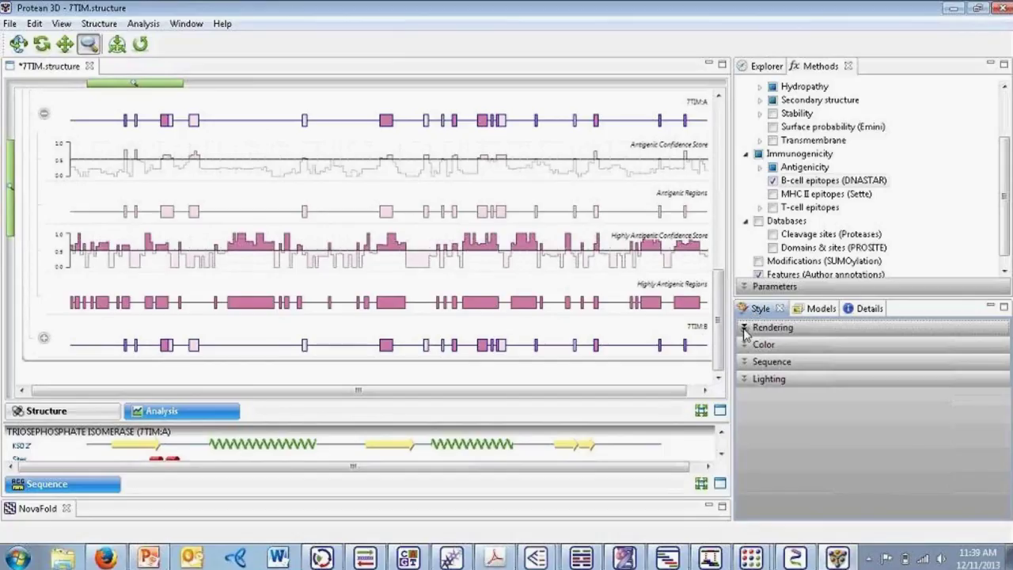
left_click(745, 341)
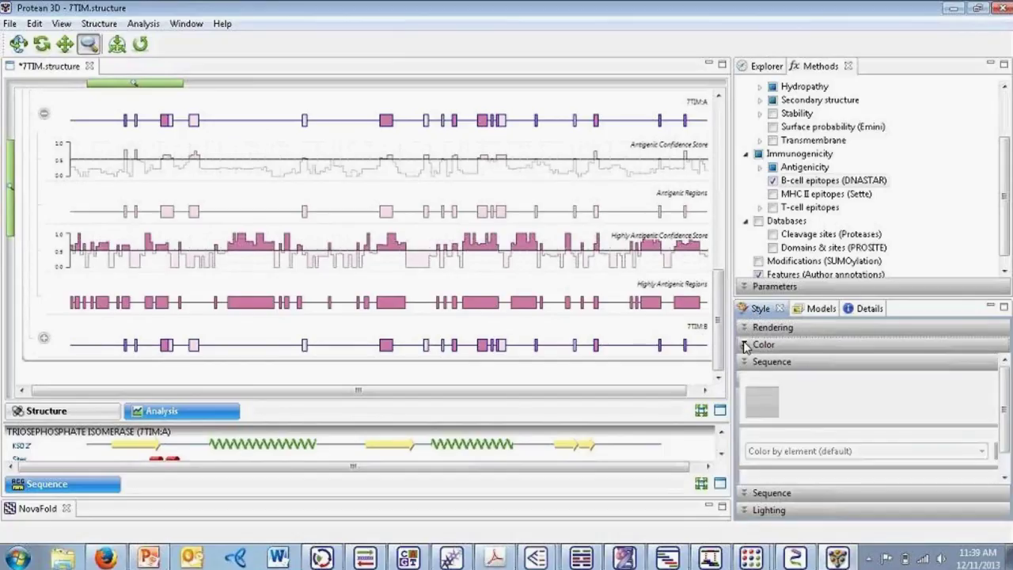
left_click(745, 329)
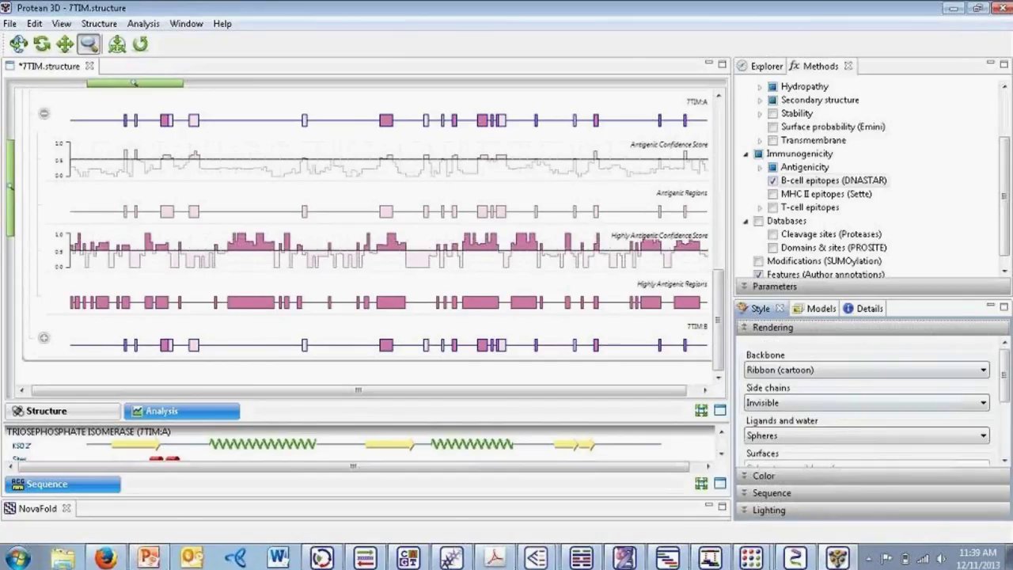
left_click(48, 411)
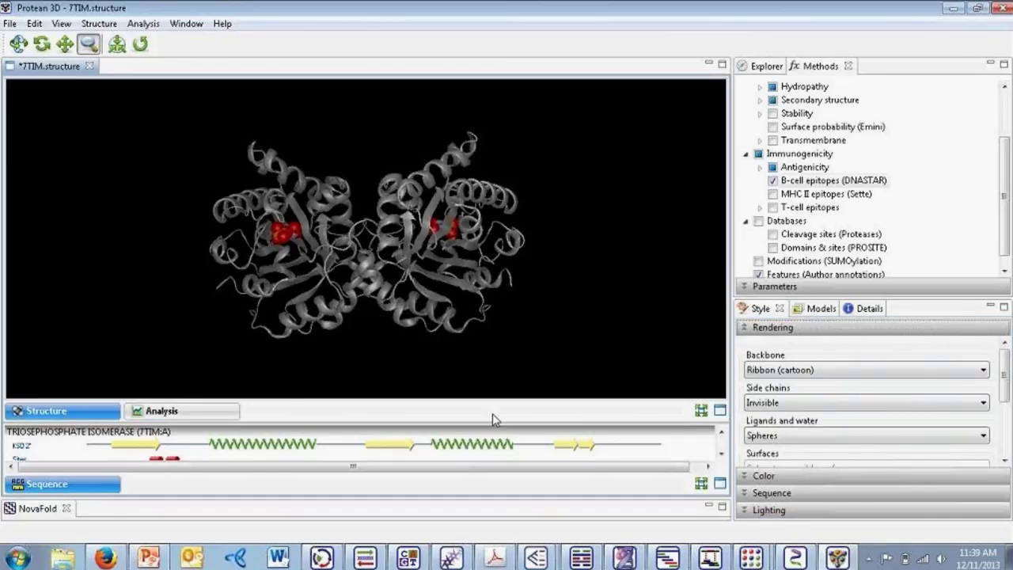
left_click(827, 375)
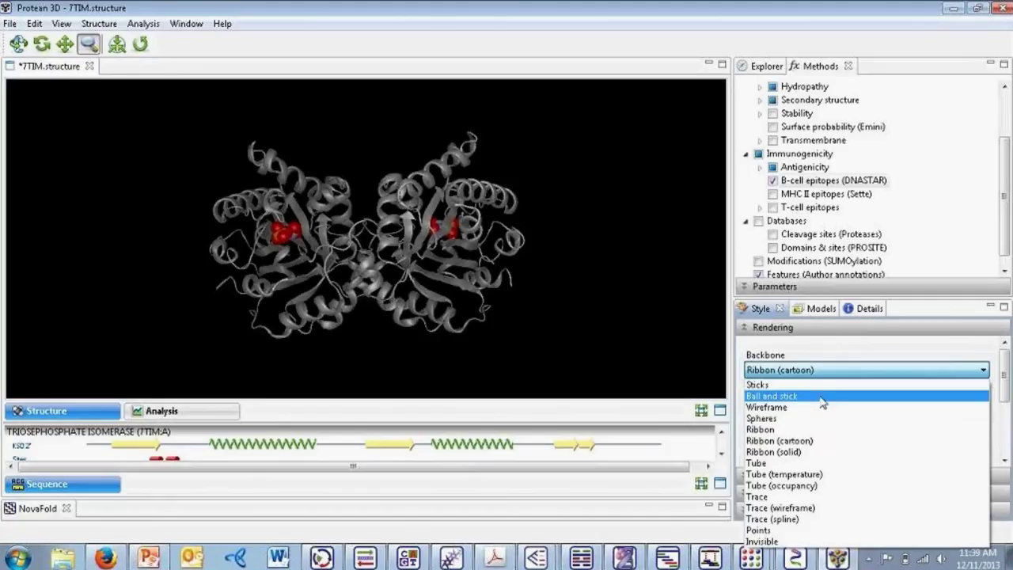
left_click(823, 396)
left_click(846, 367)
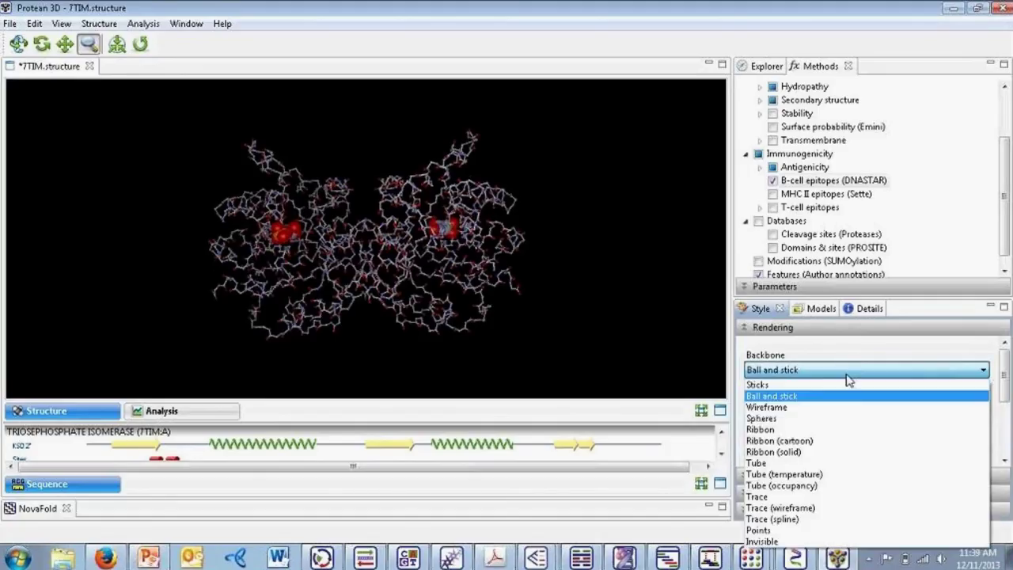
left_click(820, 452)
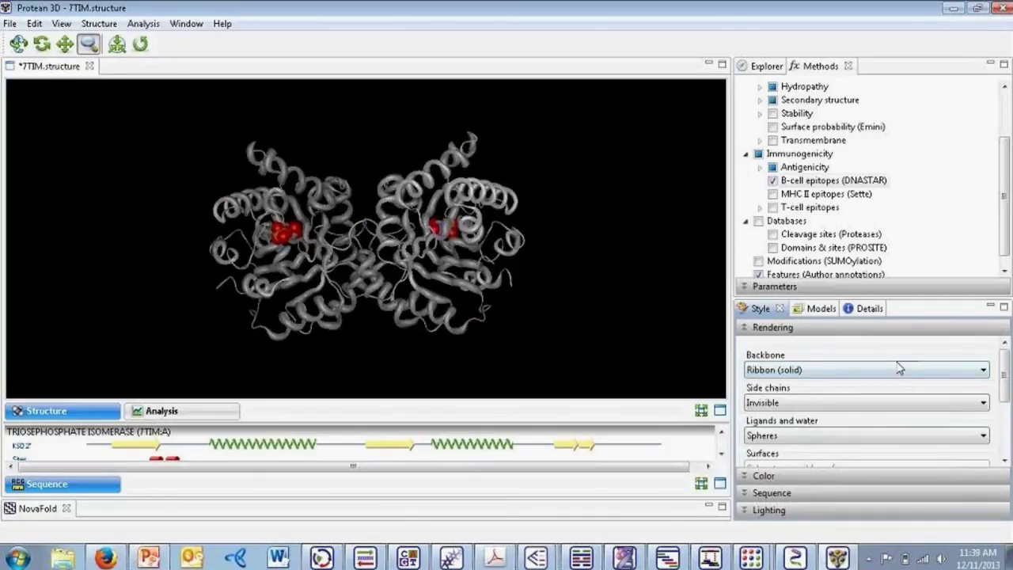
left_click(892, 372)
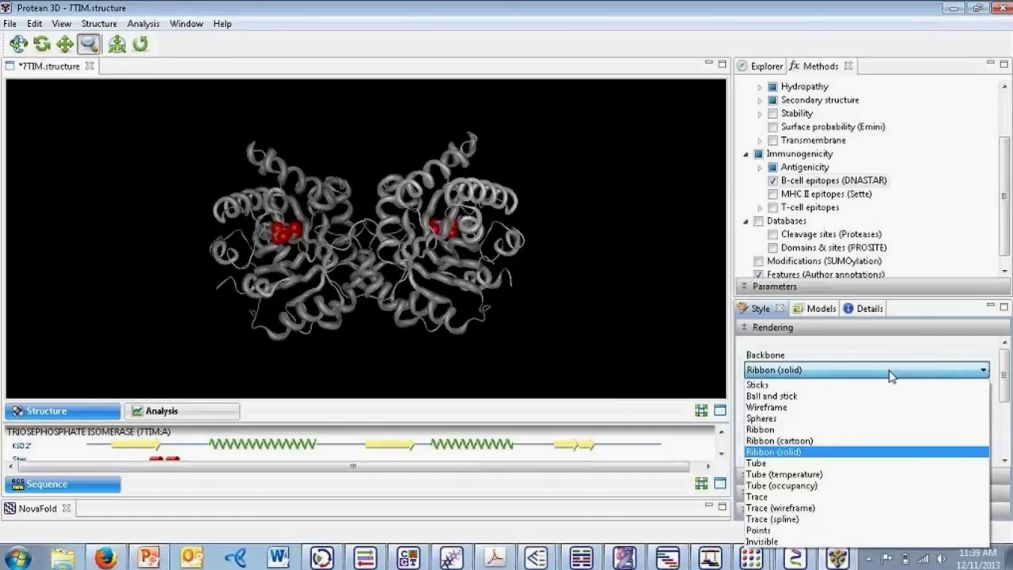
left_click(817, 535)
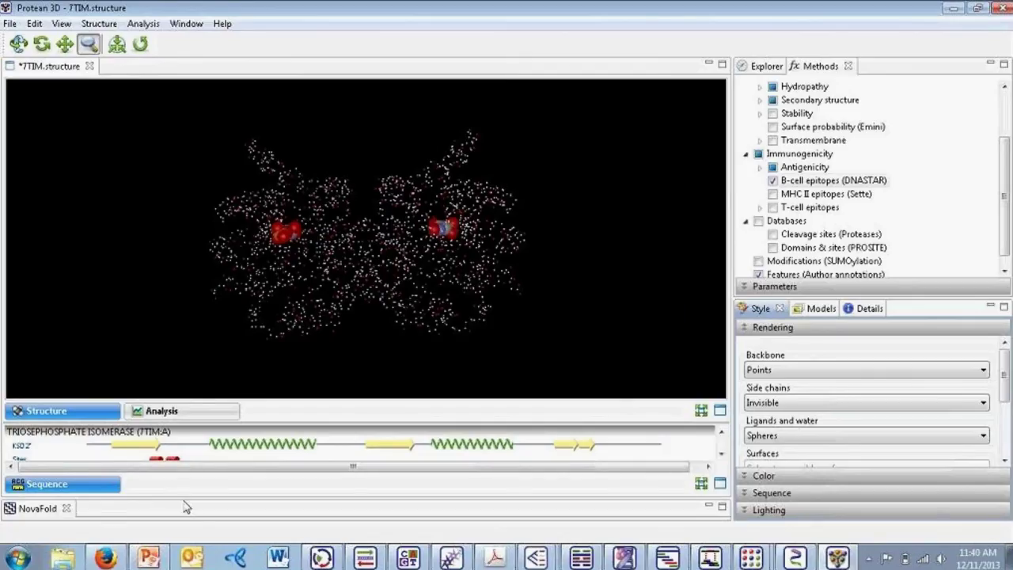
Step: Enlarge the NovaFold and prediction details areas and open the Model 1 result for Diphtheria toxin fragment A
left_click_drag(182, 496, 186, 328)
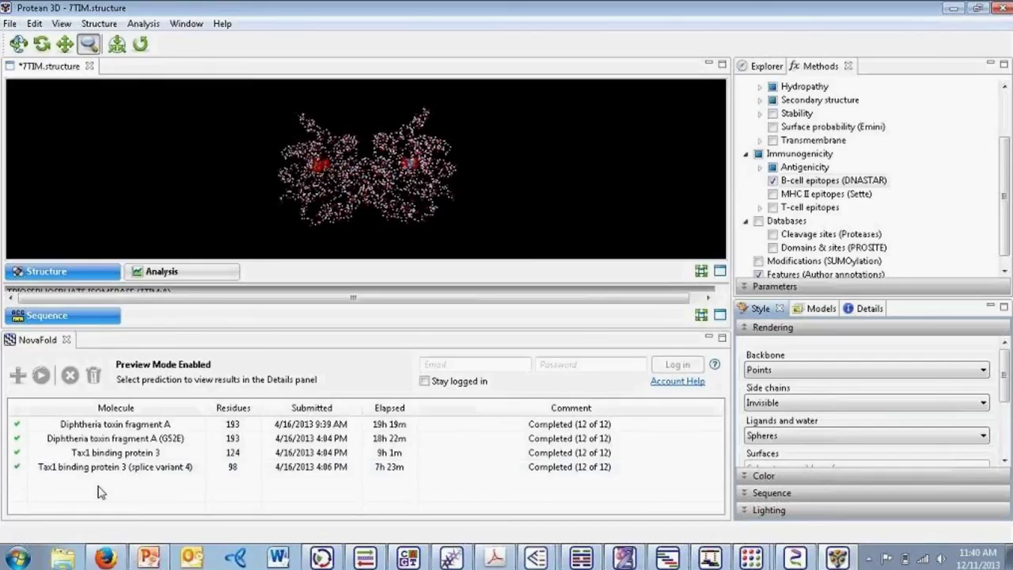
left_click(105, 428)
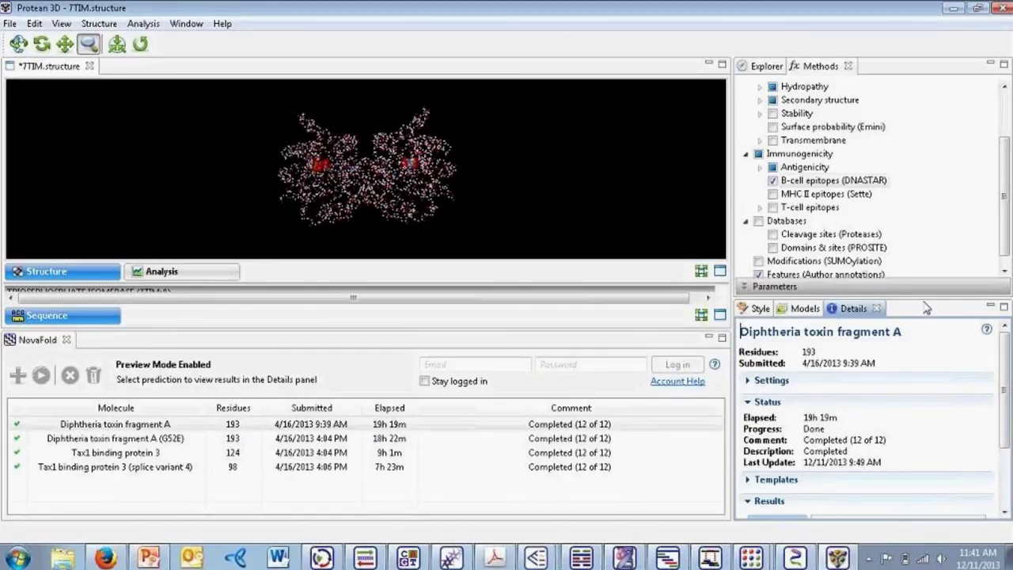
left_click_drag(920, 297, 922, 141)
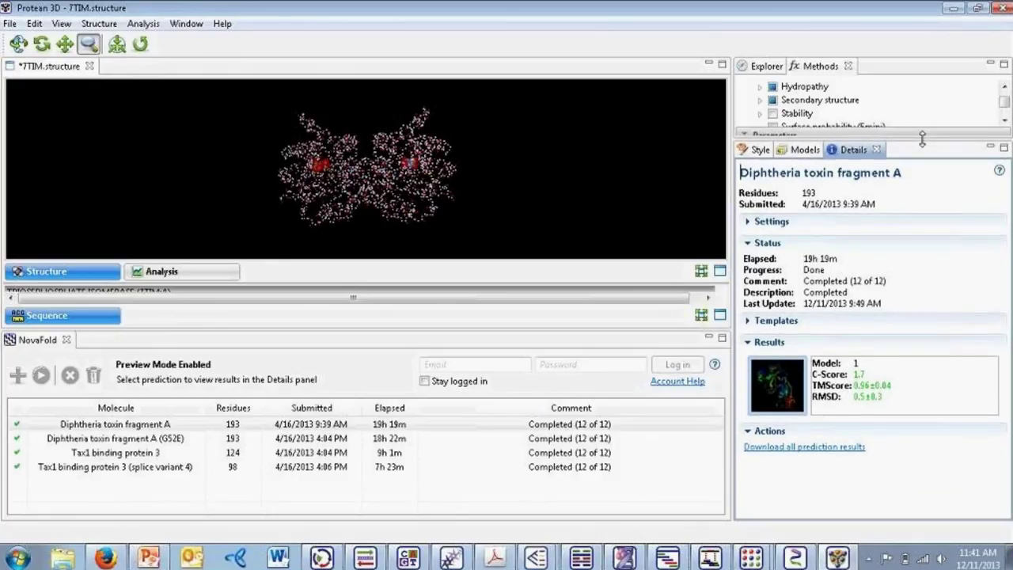
left_click(792, 390)
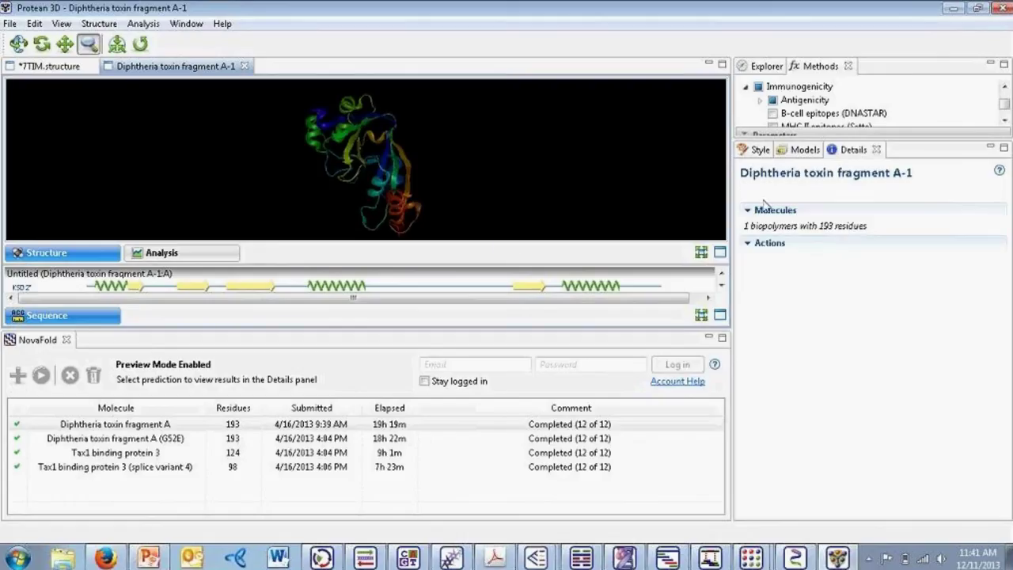
Step: Check the models and details of the opened structure and return to the Diphtheria toxin fragment A prediction details
left_click(804, 151)
left_click(863, 150)
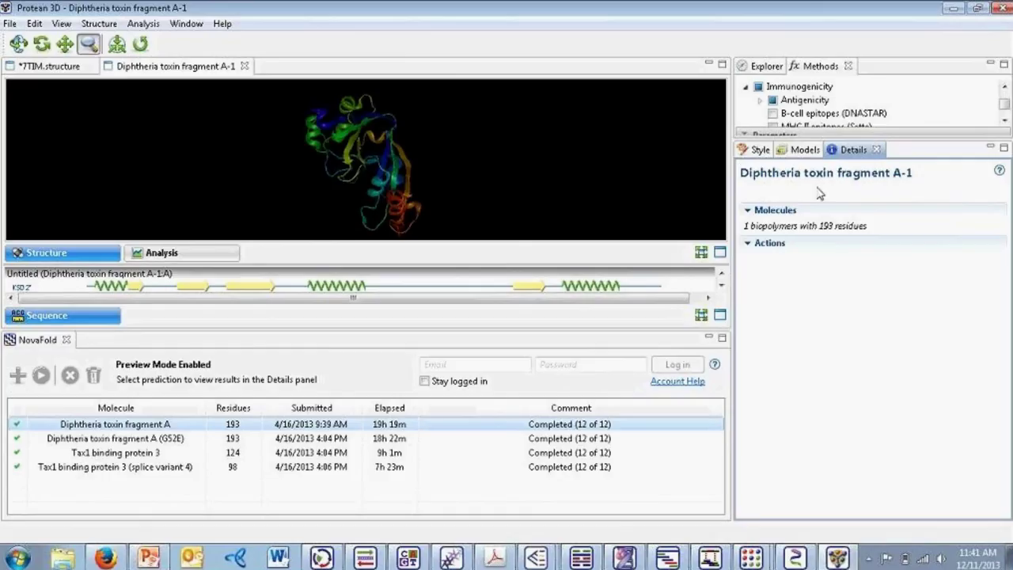
left_click(396, 424)
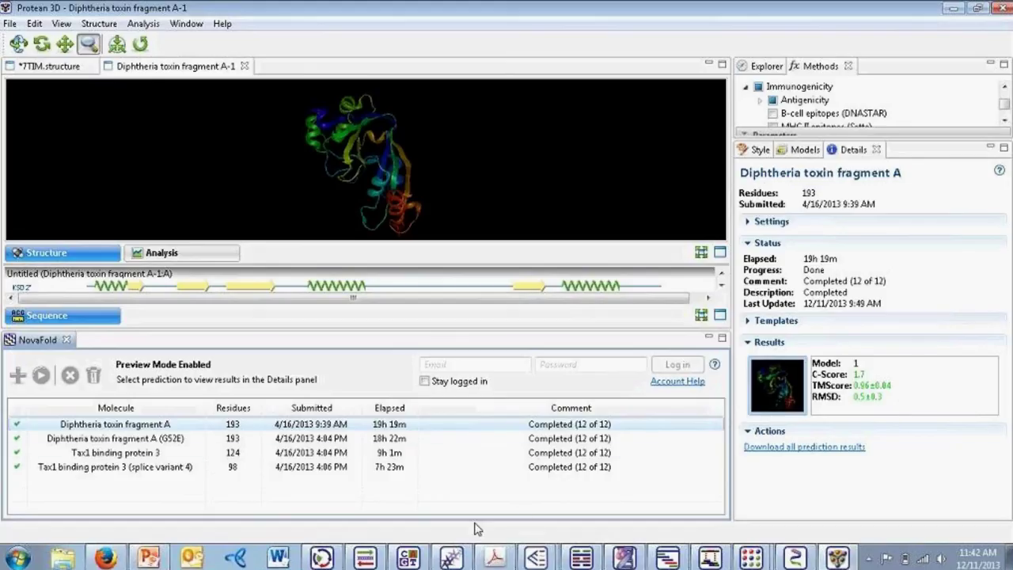
Step: Switch to Firefox, open the DNASTAR website's support videos page, and browse the training videos by topic
mouse_move(321, 559)
left_click(106, 558)
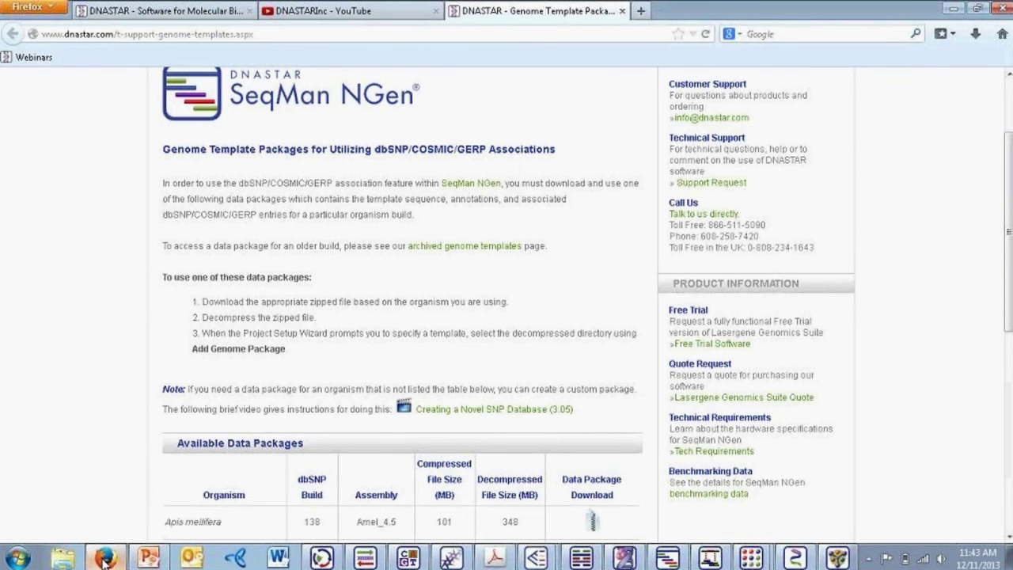
left_click(163, 10)
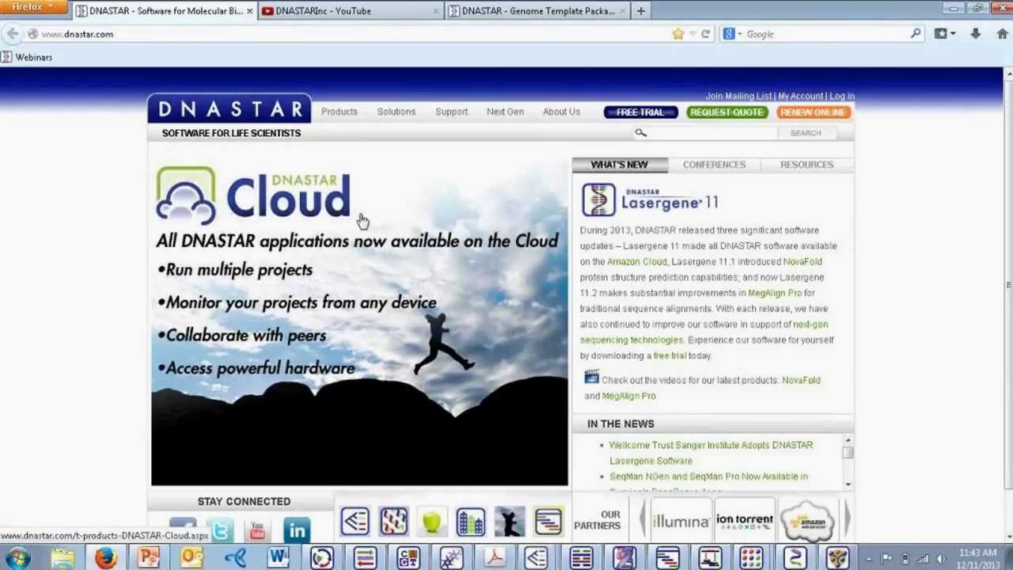
mouse_move(441, 114)
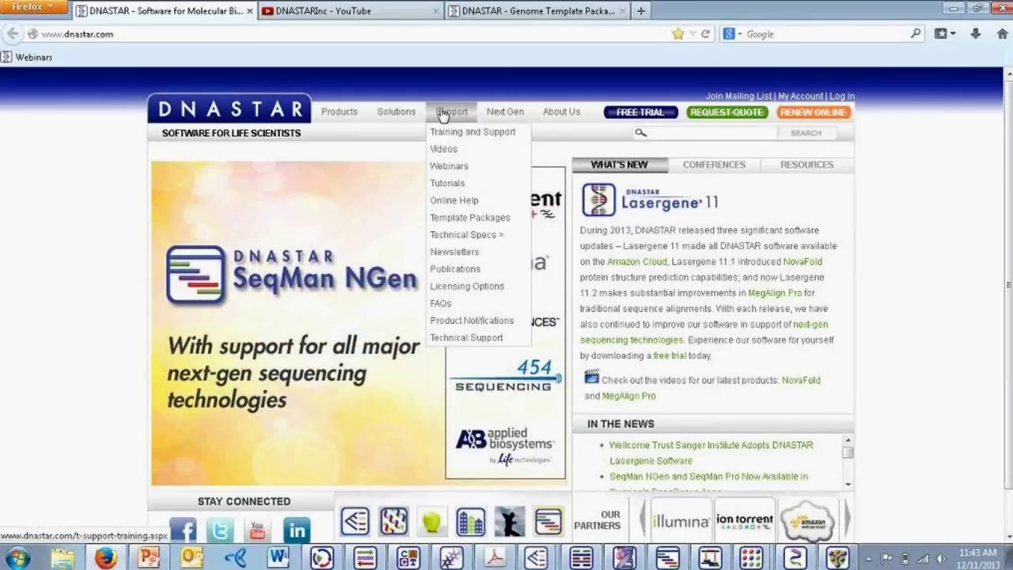
left_click(448, 151)
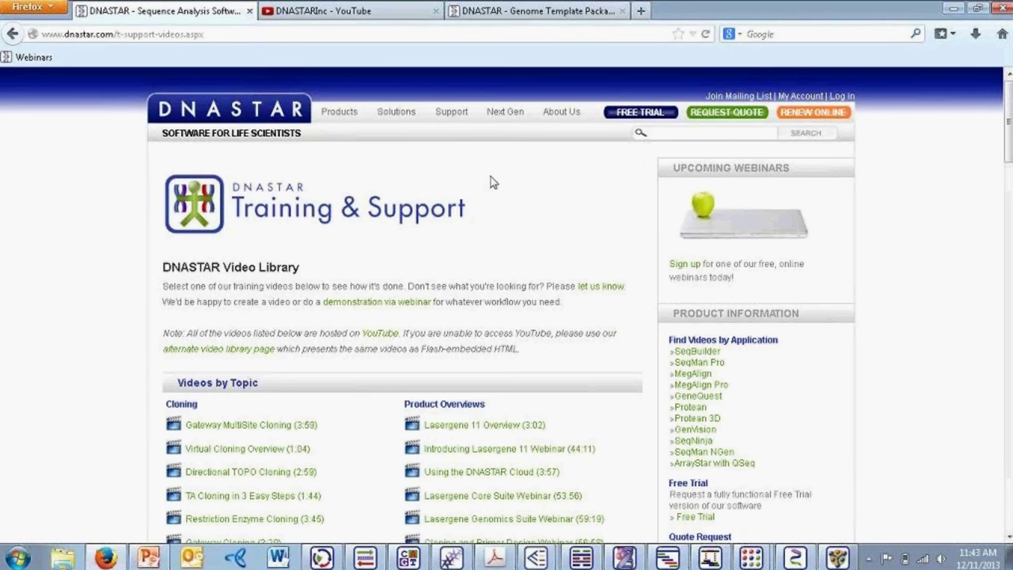
scroll(491, 183, "down", 10)
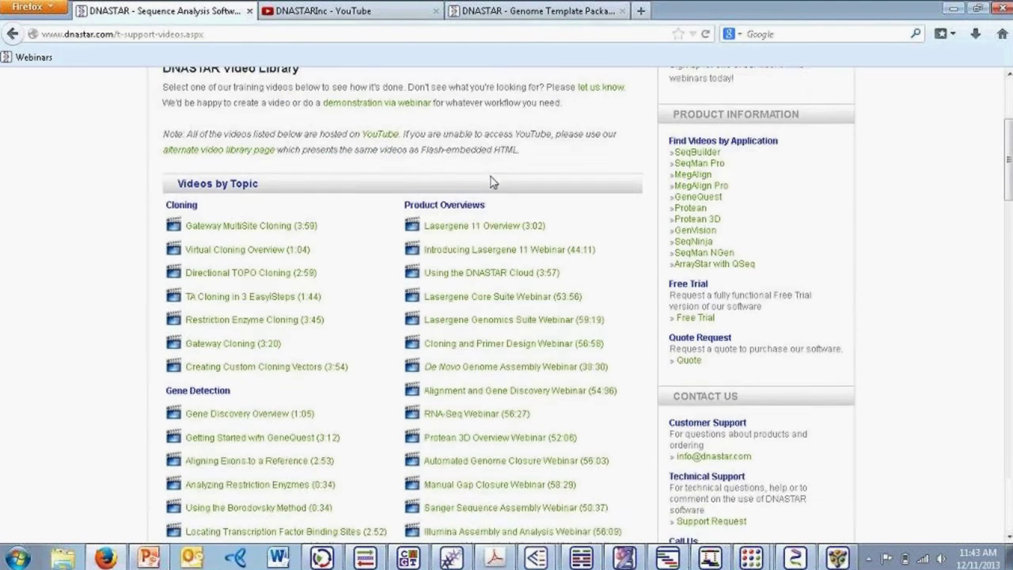
scroll(491, 182, "down", 13)
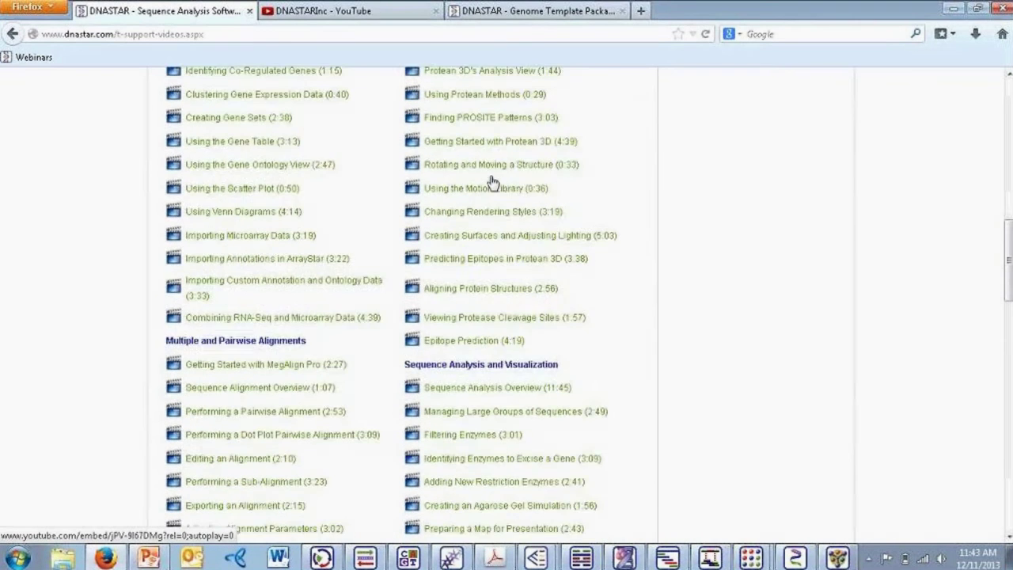
scroll(491, 182, "down", 11)
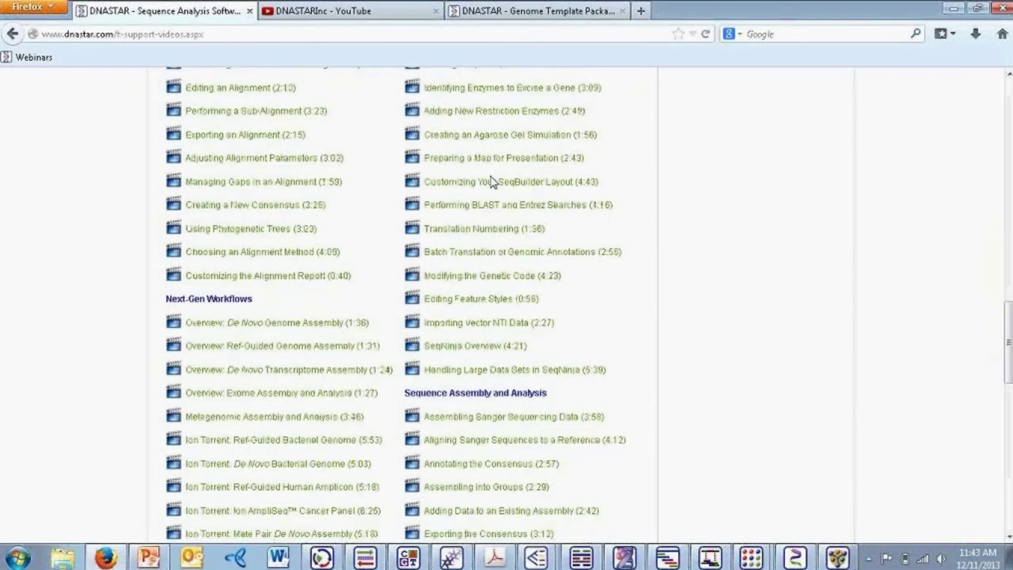
scroll(491, 183, "up", 20)
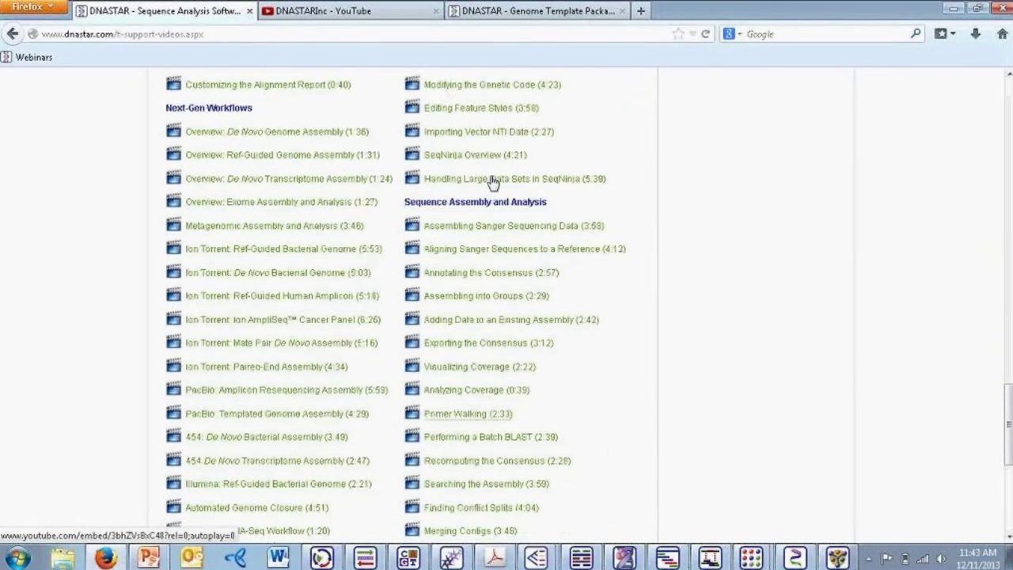
scroll(491, 182, "up", 6)
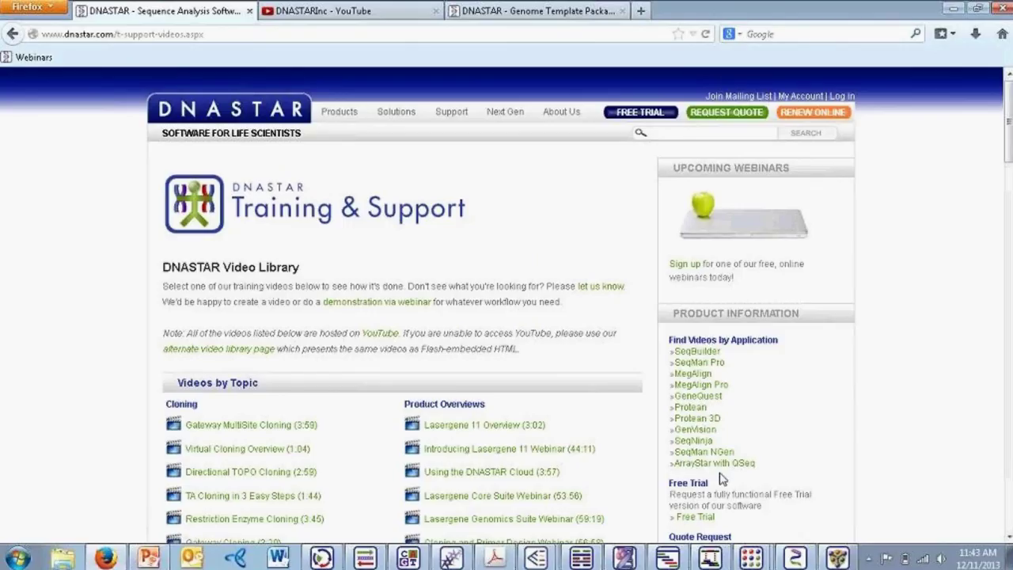
Step: Open the DNASTAR Software Tutorials support page and look through the applications that have written tutorials
mouse_move(449, 117)
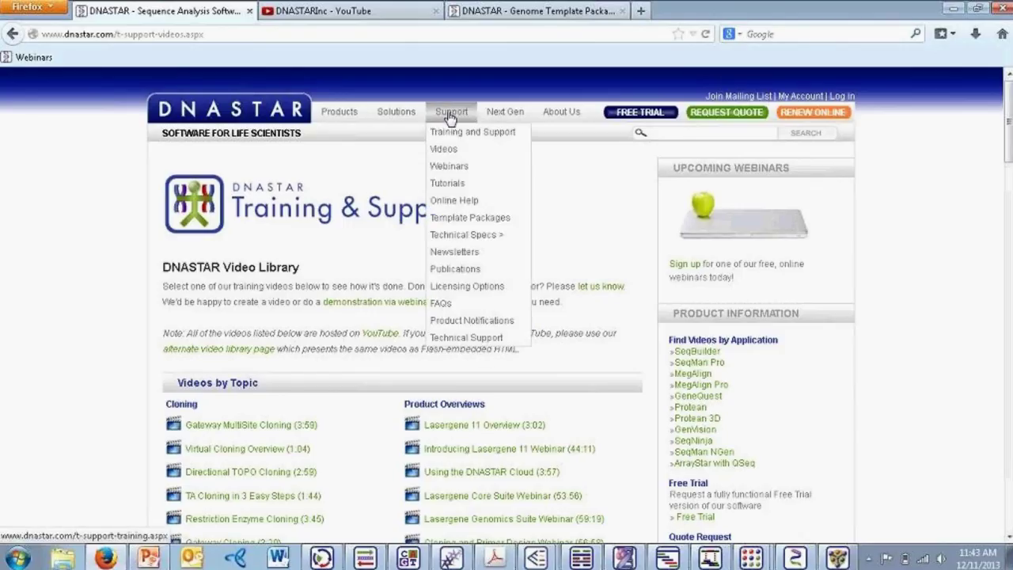
left_click(447, 187)
scroll(446, 191, "down", 5)
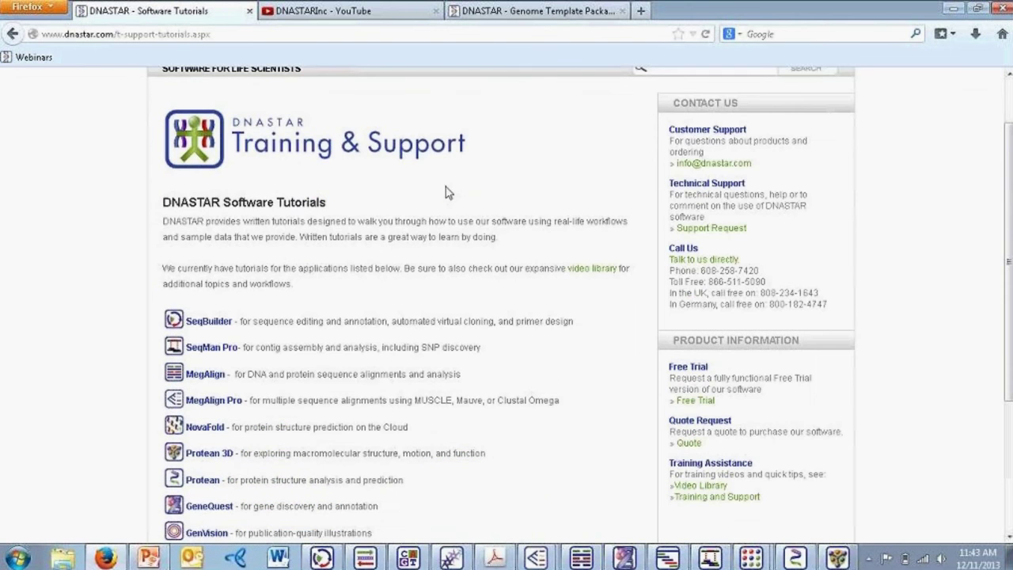
scroll(445, 190, "up", 5)
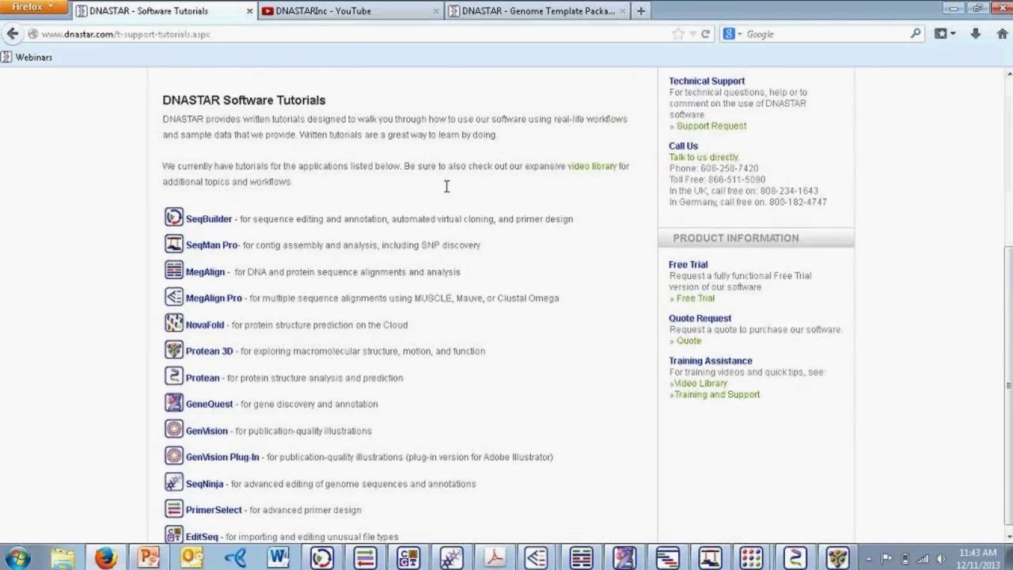
mouse_move(445, 112)
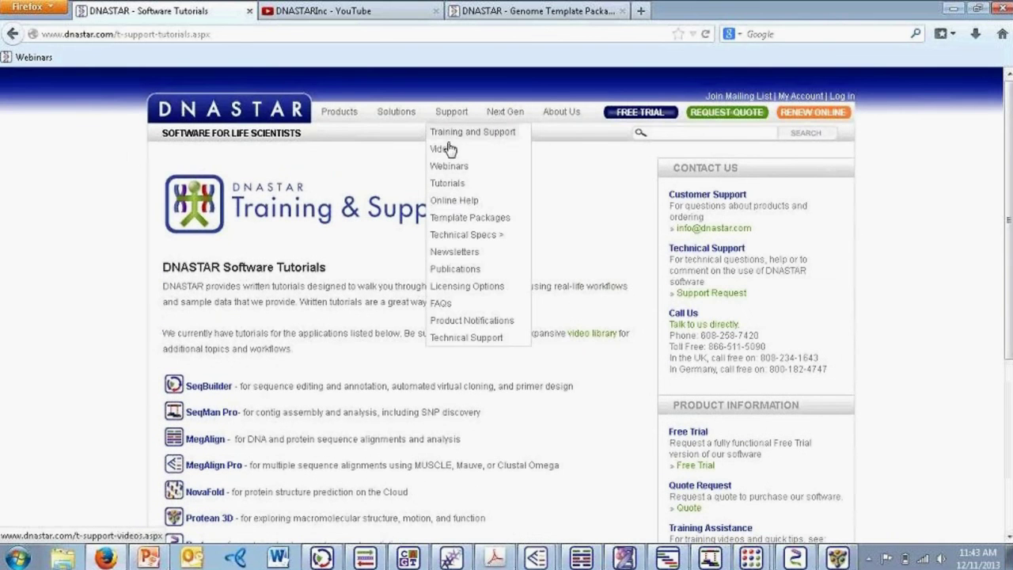
Step: Open the DNASTAR Online Help support page and look through the applications that have help documentation
left_click(455, 200)
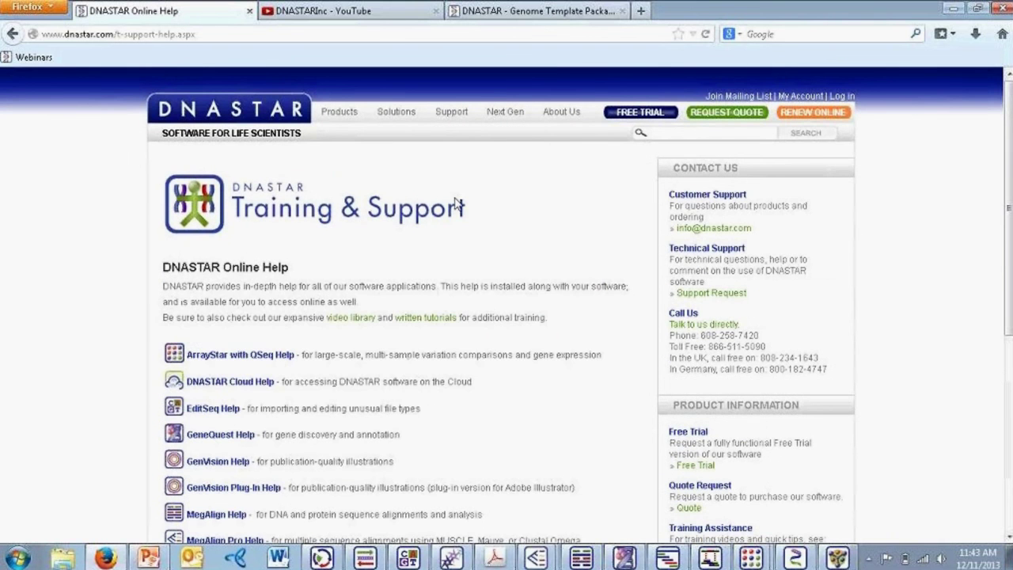
scroll(457, 205, "down", 7)
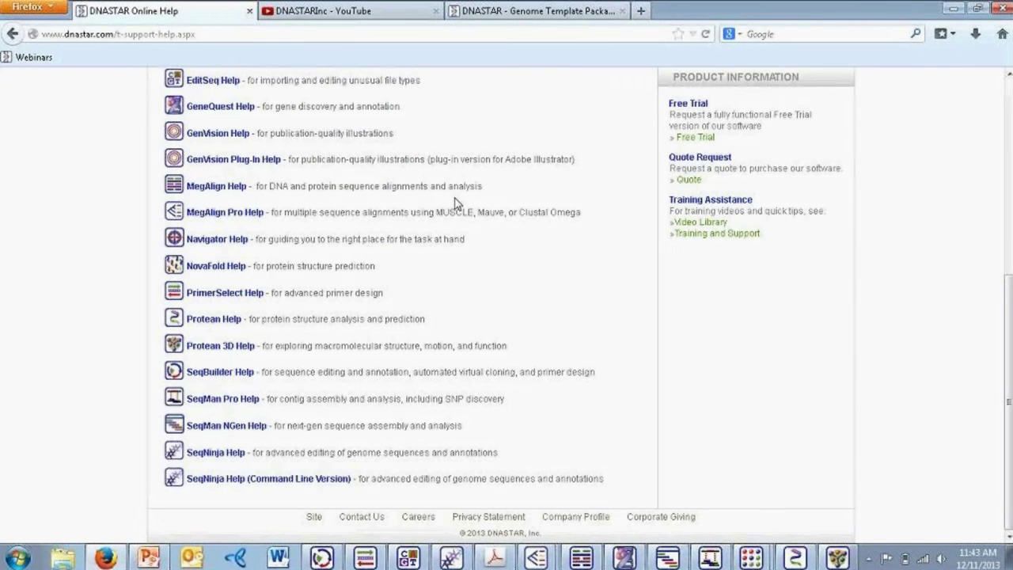
scroll(456, 204, "up", 7)
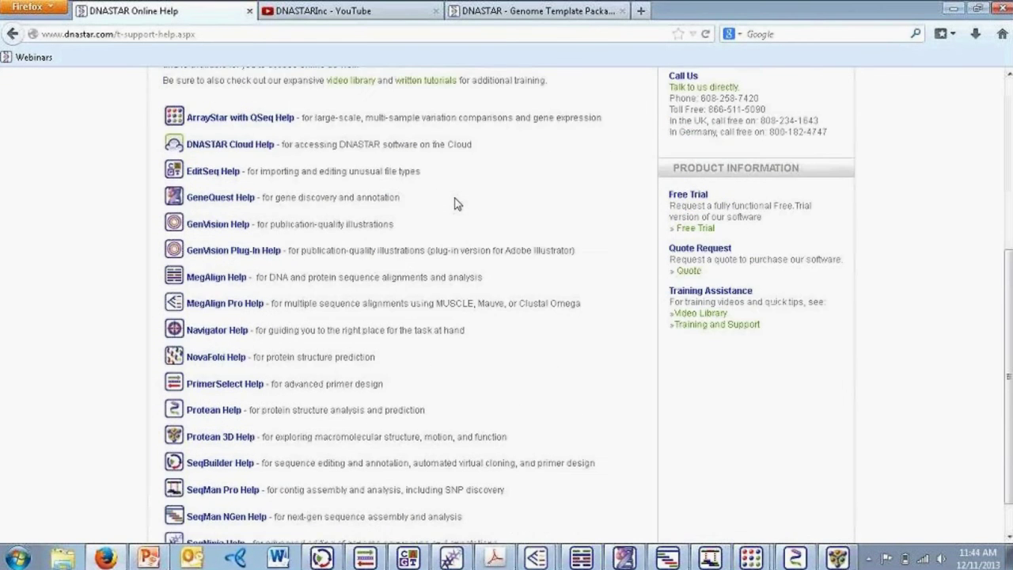
Step: Open the DNASTAR Webinars support page and review the upcoming and archived webinars
mouse_move(447, 110)
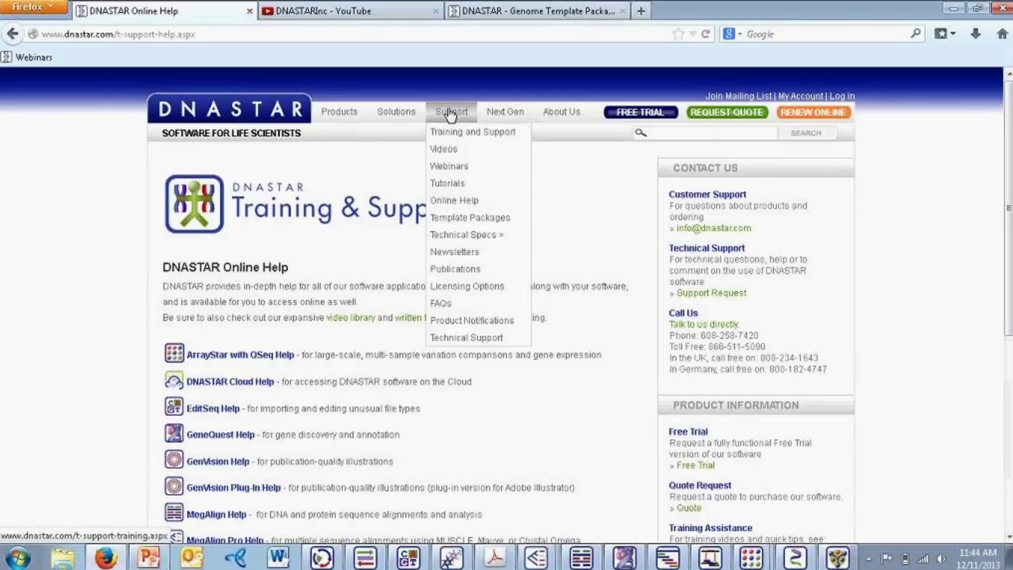
left_click(448, 166)
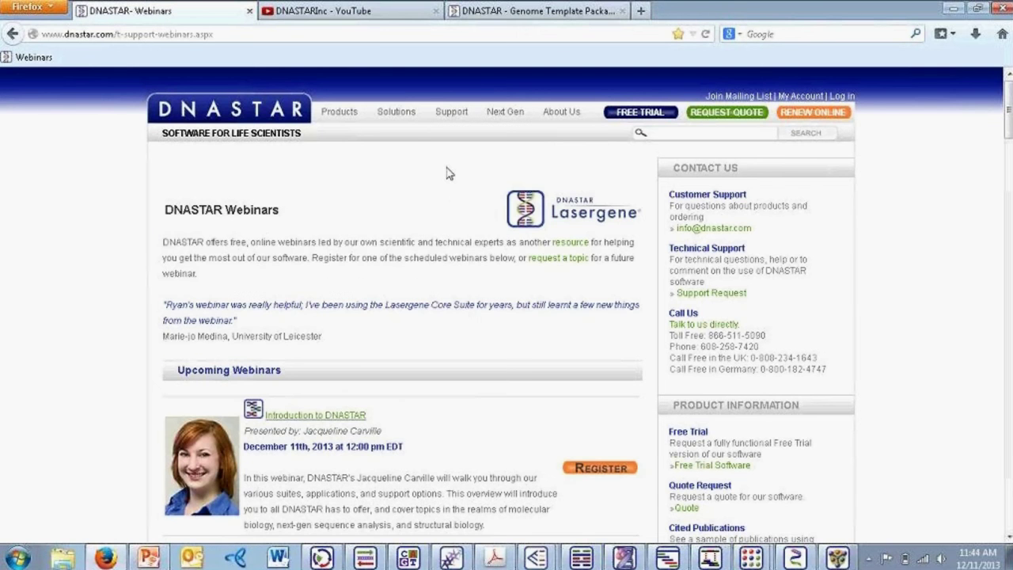
scroll(463, 315, "down", 5)
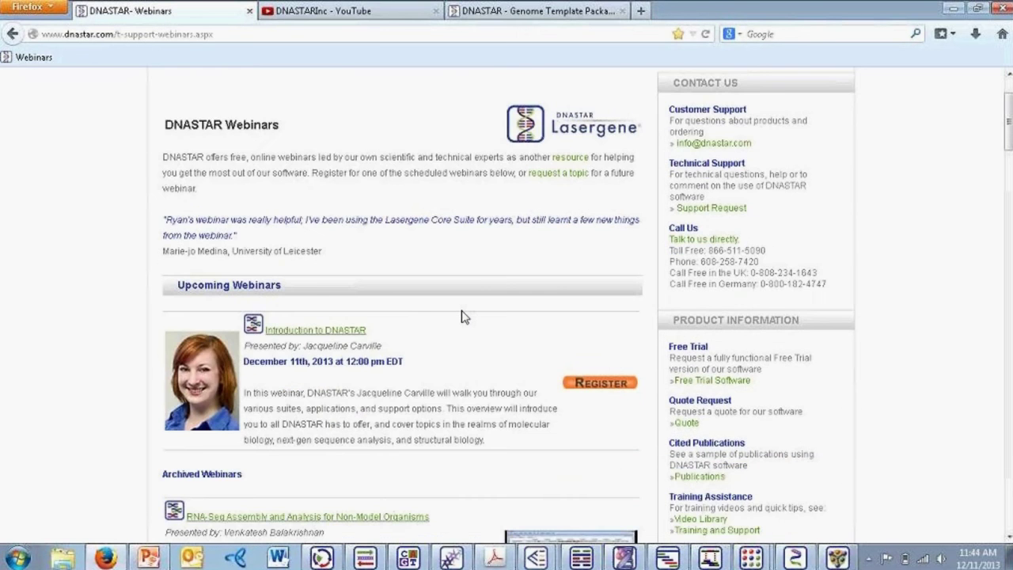
scroll(464, 315, "down", 8)
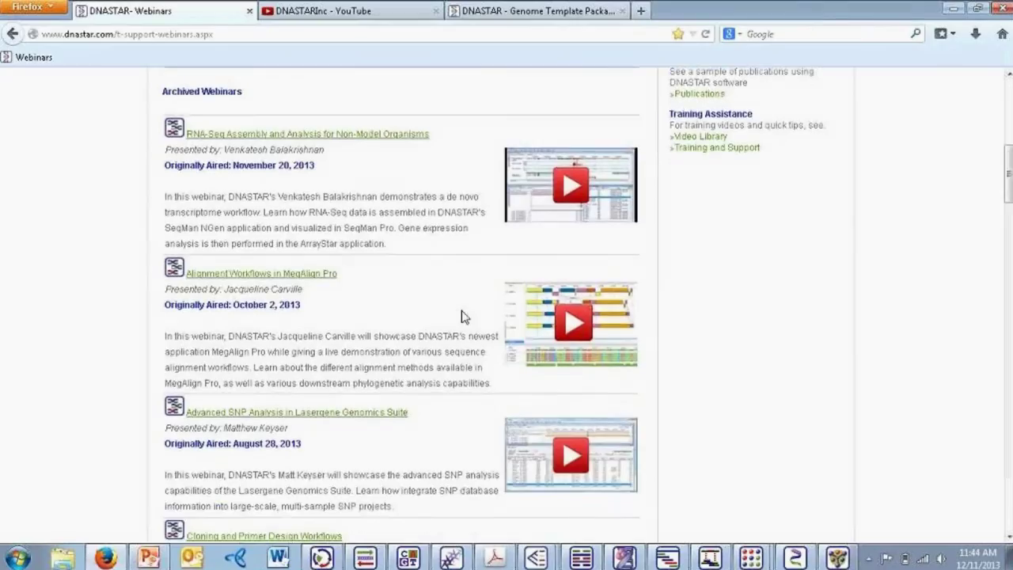
scroll(463, 315, "down", 1)
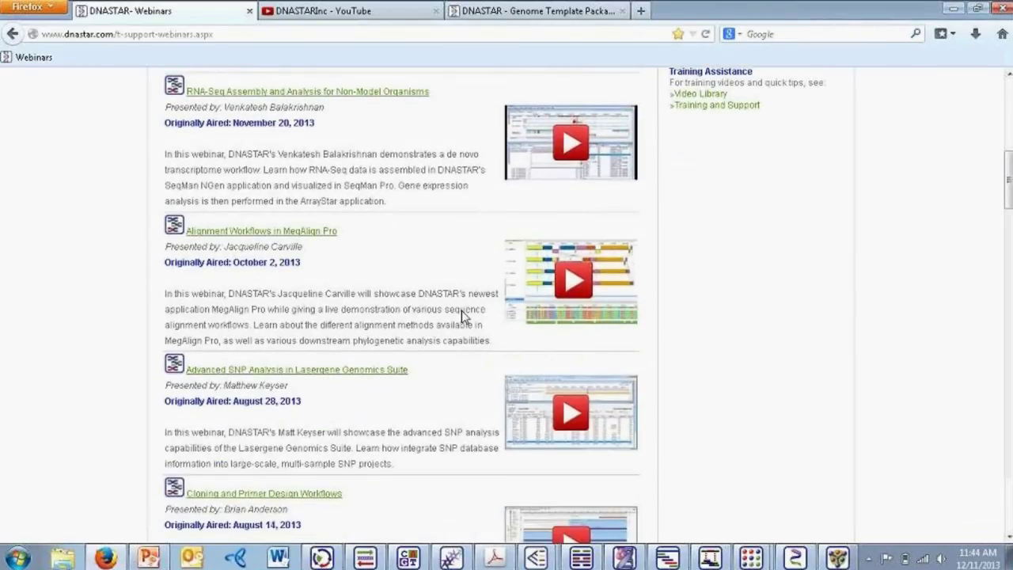
scroll(464, 315, "up", 10)
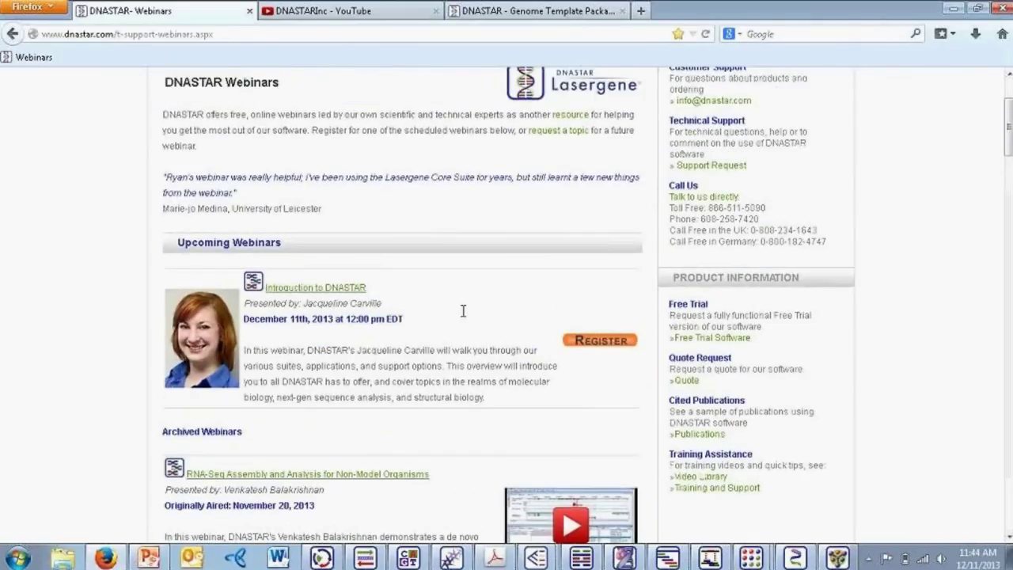
scroll(463, 310, "up", 1)
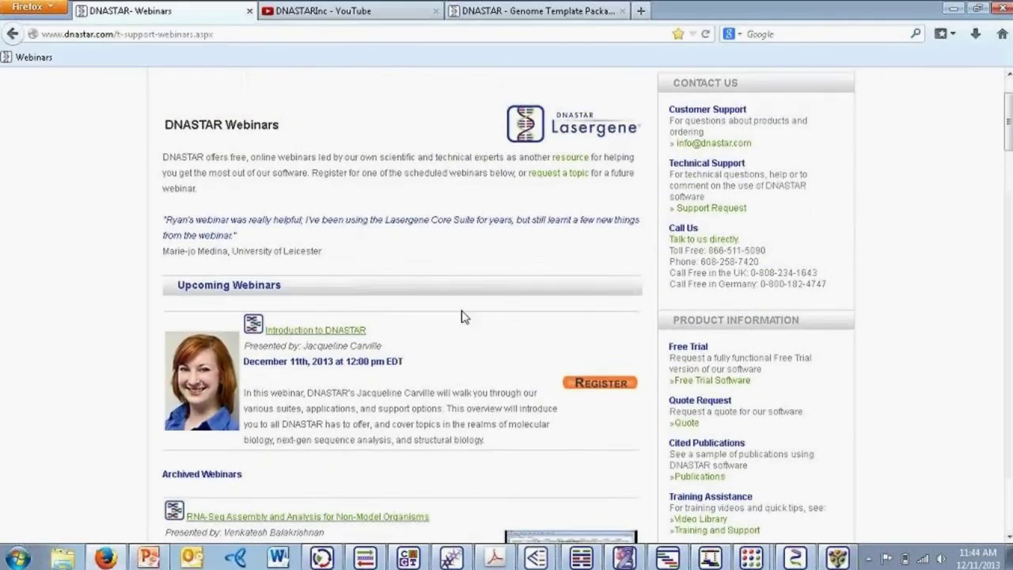
scroll(464, 317, "up", 2)
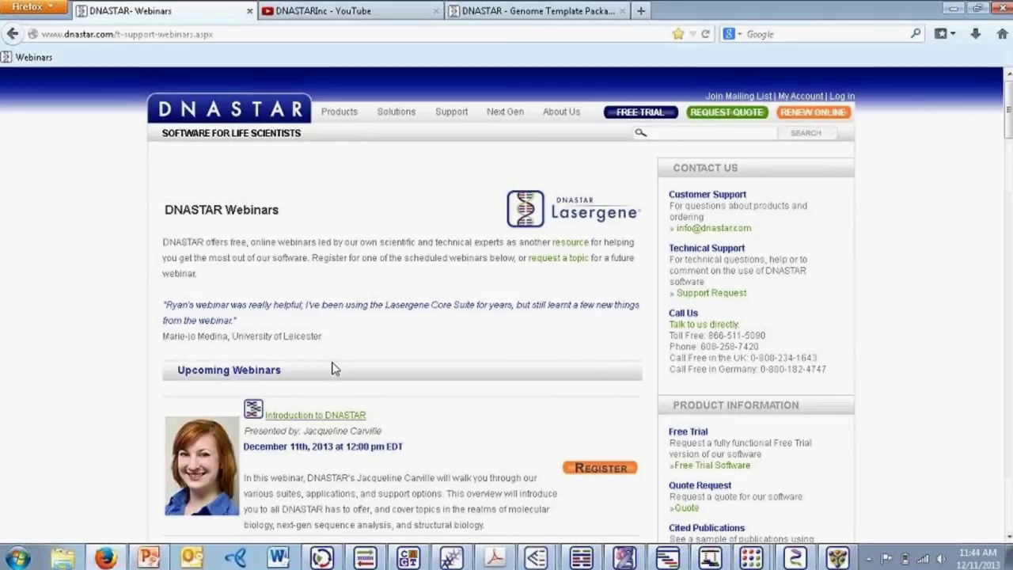
Step: Switch to the DNASTARInc YouTube channel, show its videos as Playlists, and browse the playlists by language and topic
left_click(356, 14)
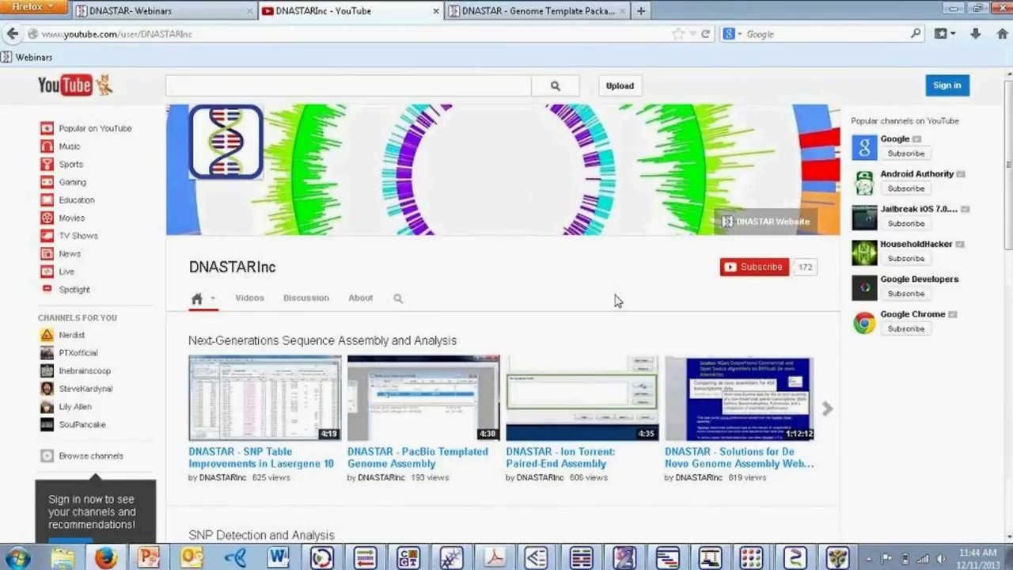
left_click(249, 304)
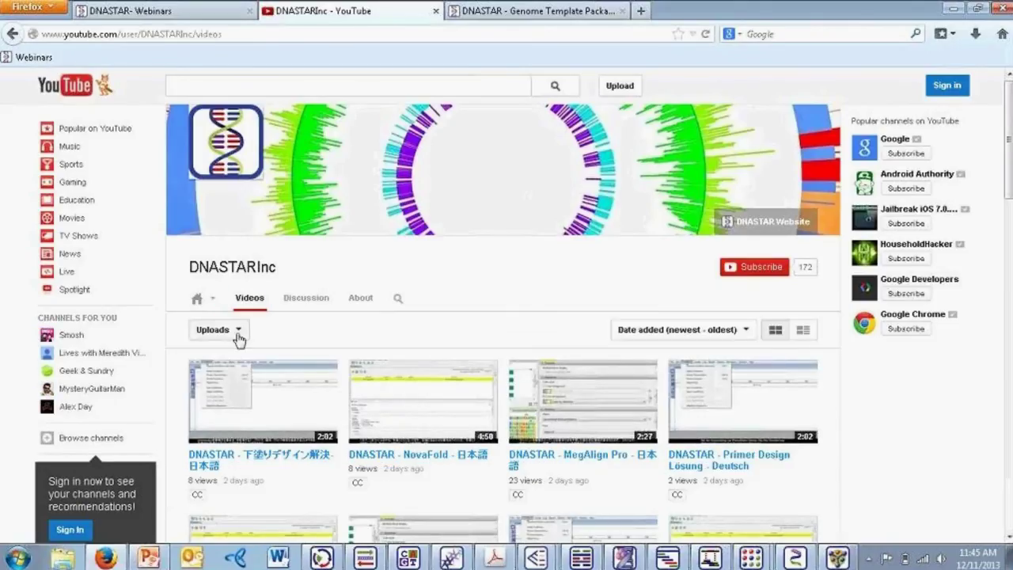
left_click(237, 330)
left_click(236, 356)
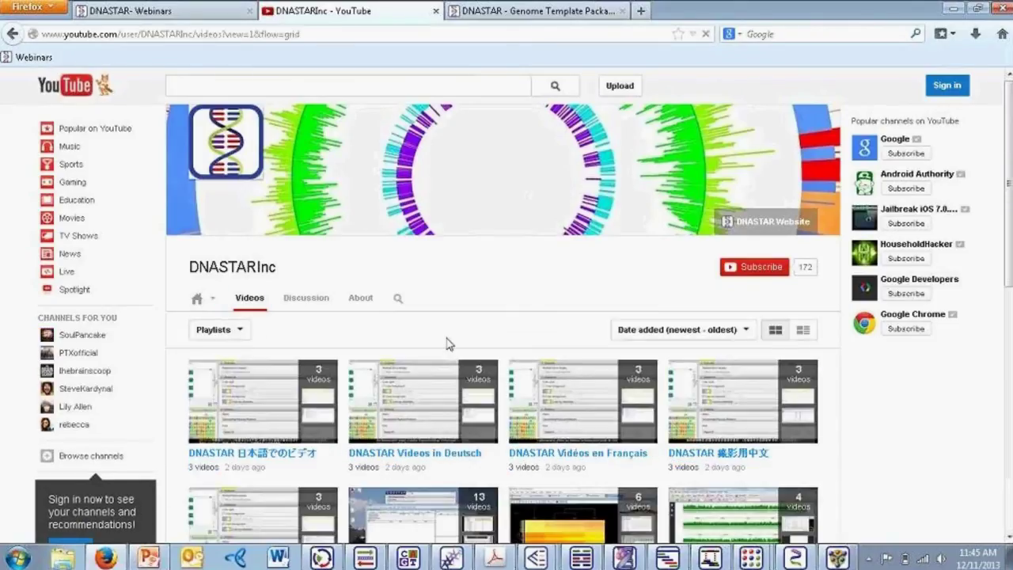
scroll(448, 343, "down", 4)
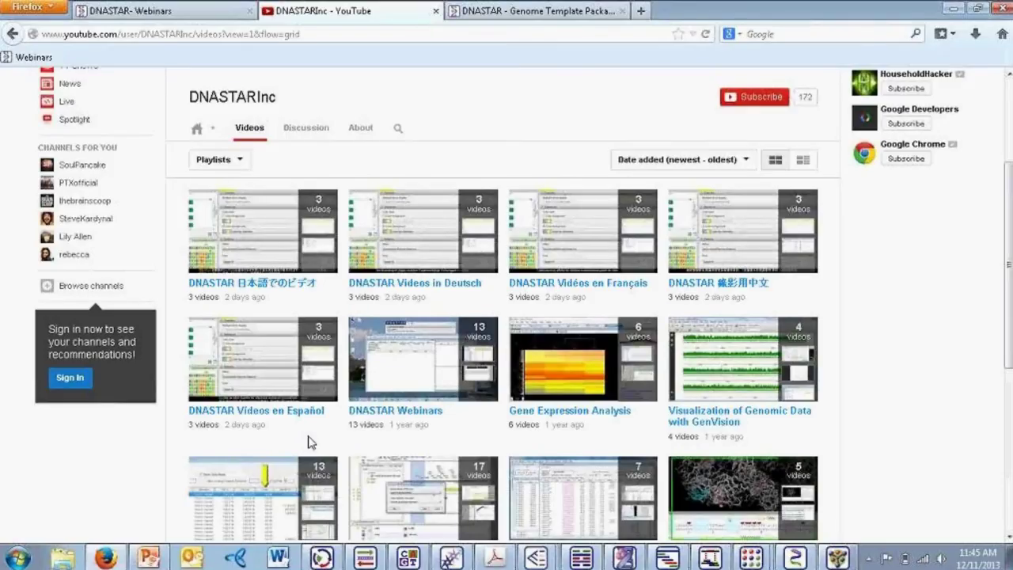
scroll(308, 442, "up", 2)
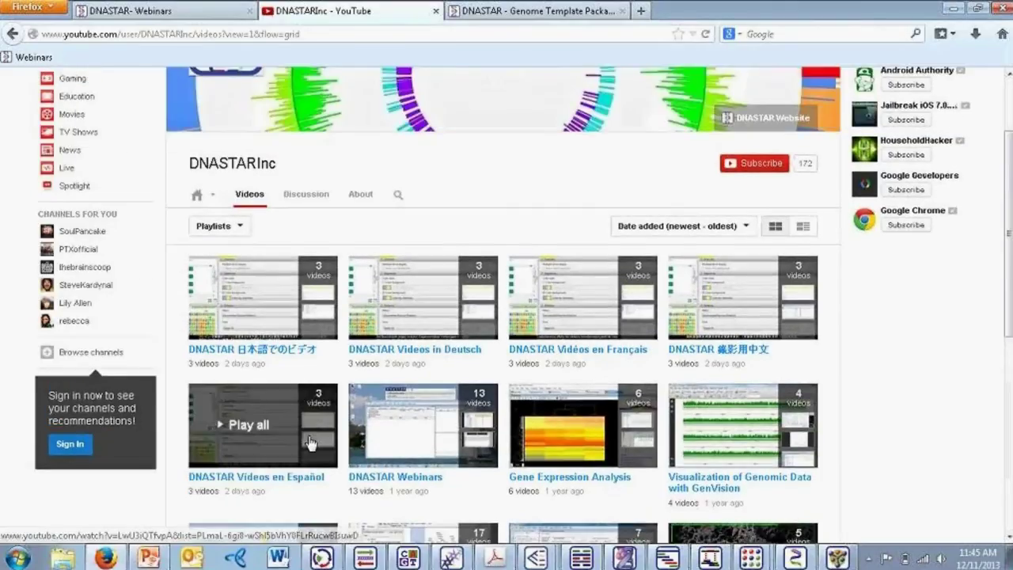
scroll(308, 441, "up", 2)
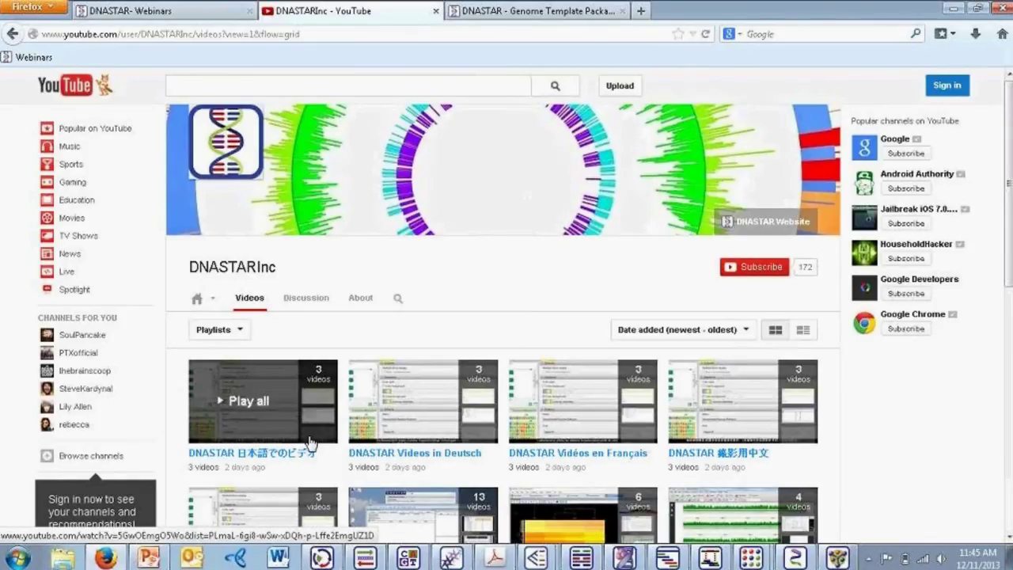
Step: Return to the DNASTAR Webinars page and view the upcoming webinars section
left_click(152, 16)
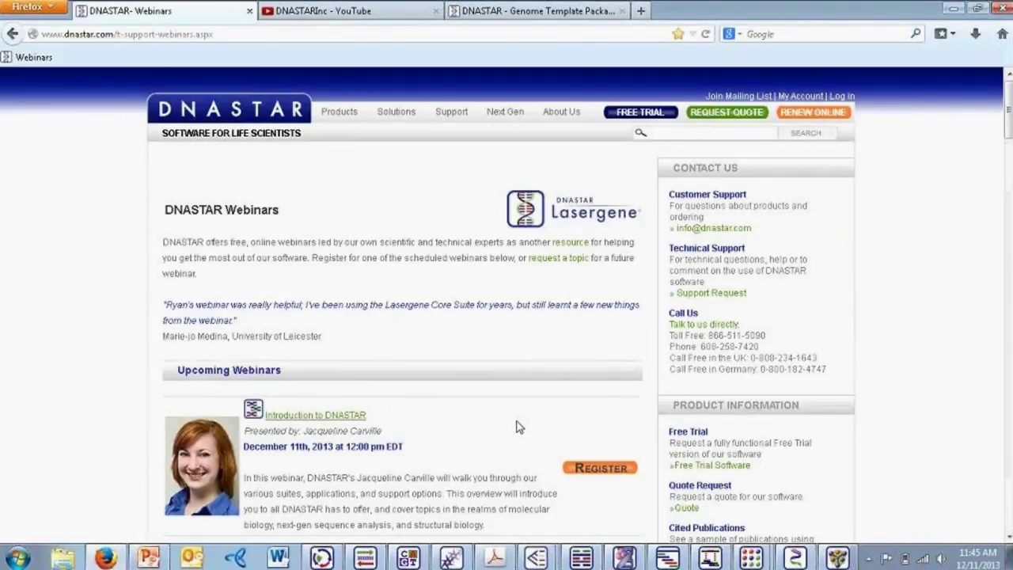
scroll(516, 428, "down", 2)
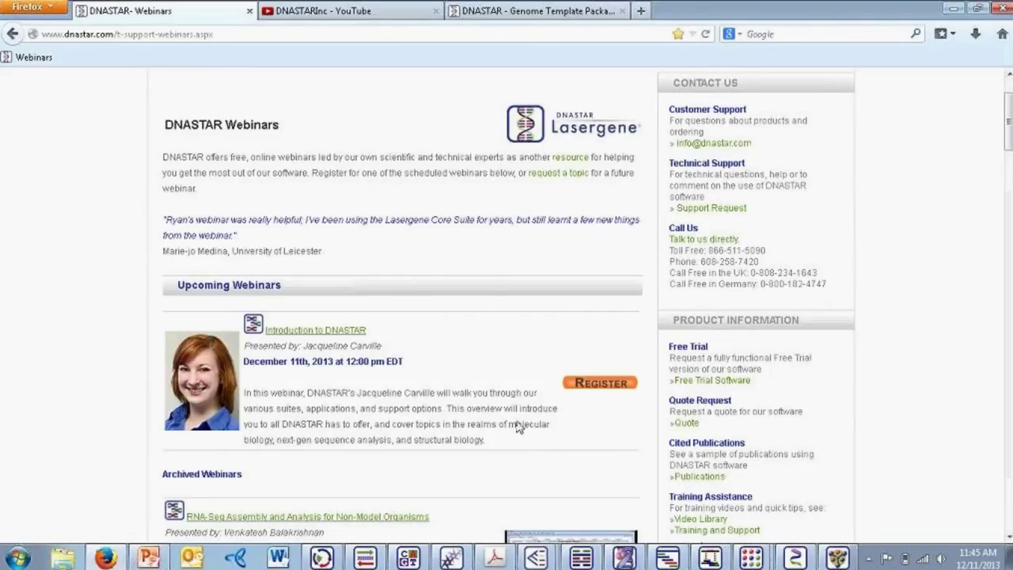